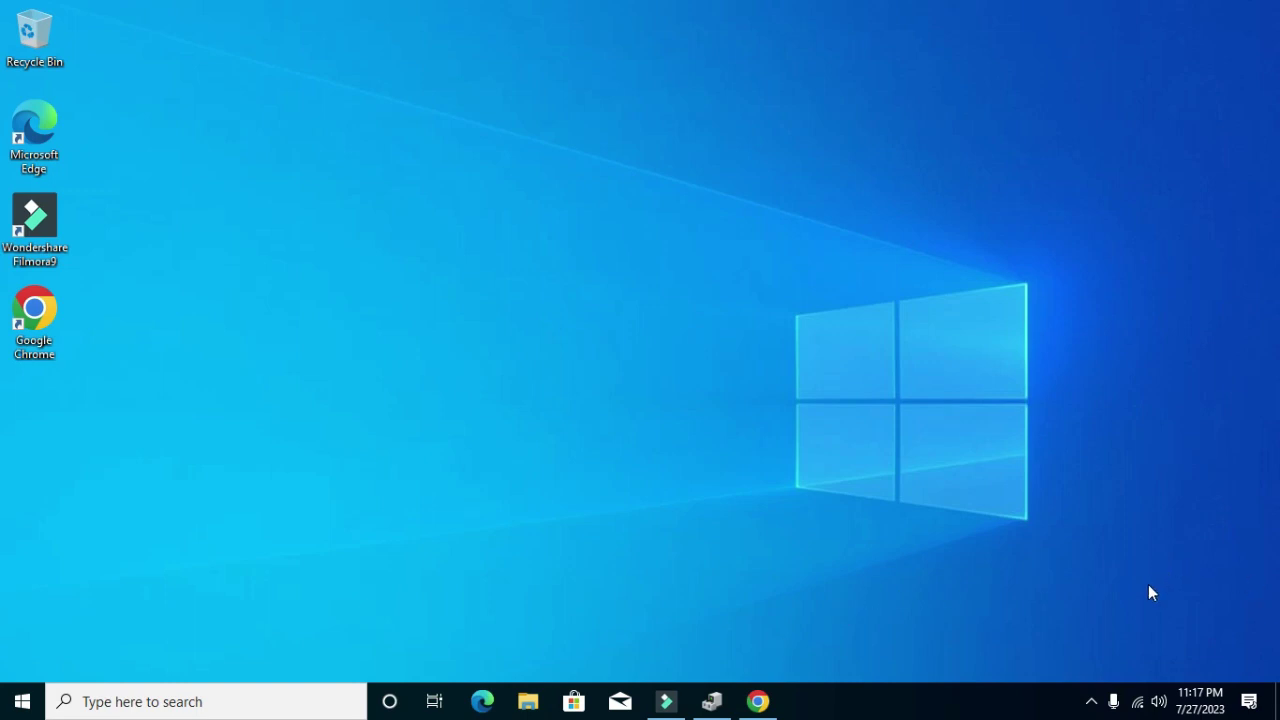
Open Windows Security's Virus & threat protection settings and turn off Real-time protection and Cloud-delivered protection.
click(1093, 704)
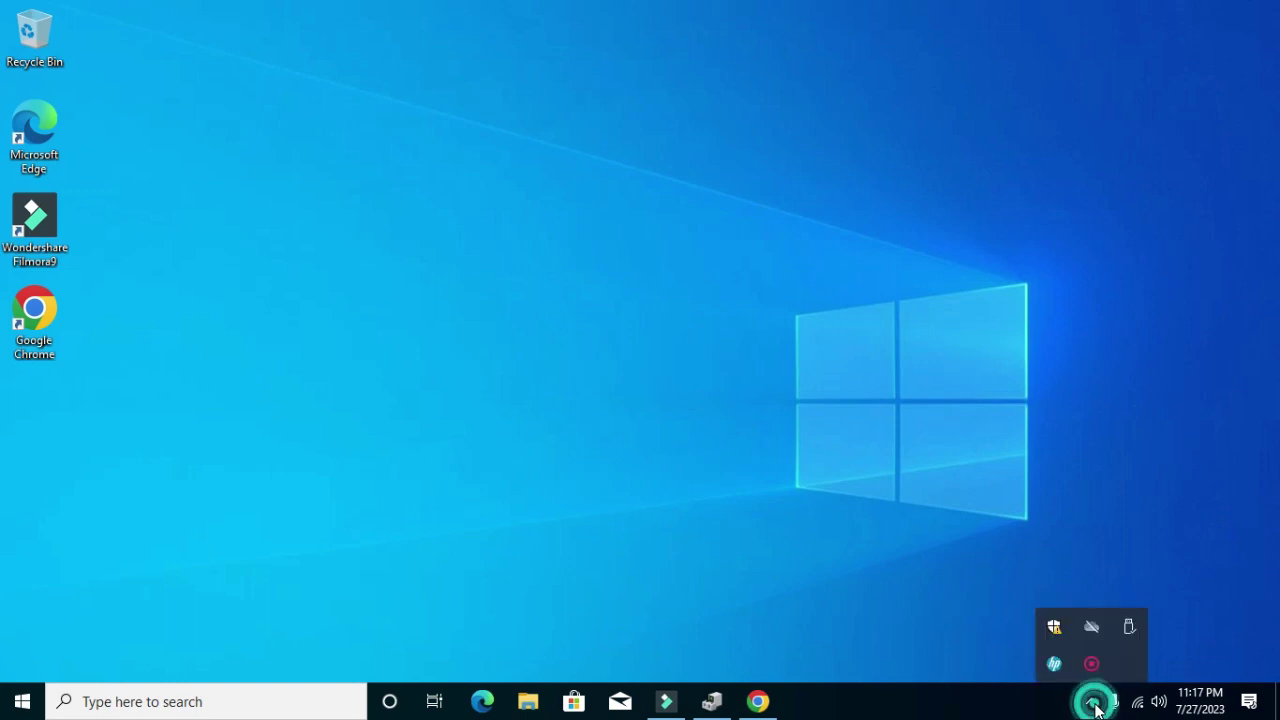
click(1053, 630)
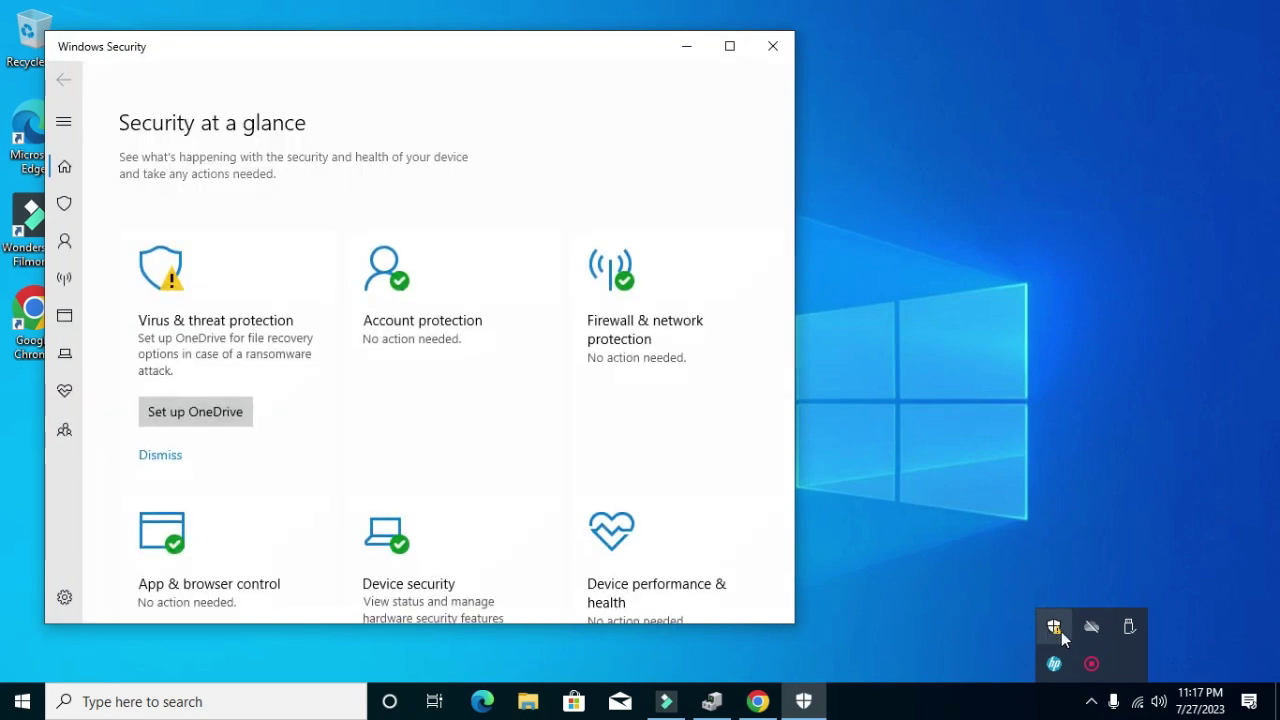
click(155, 272)
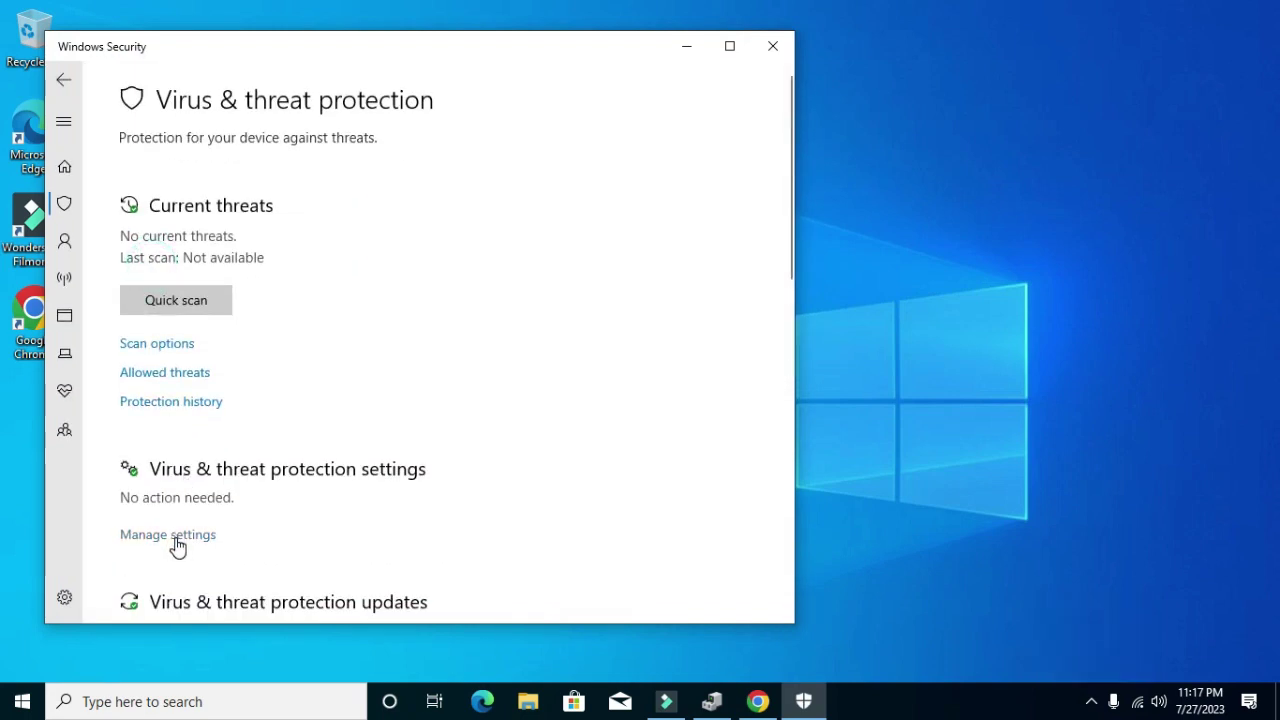
click(173, 541)
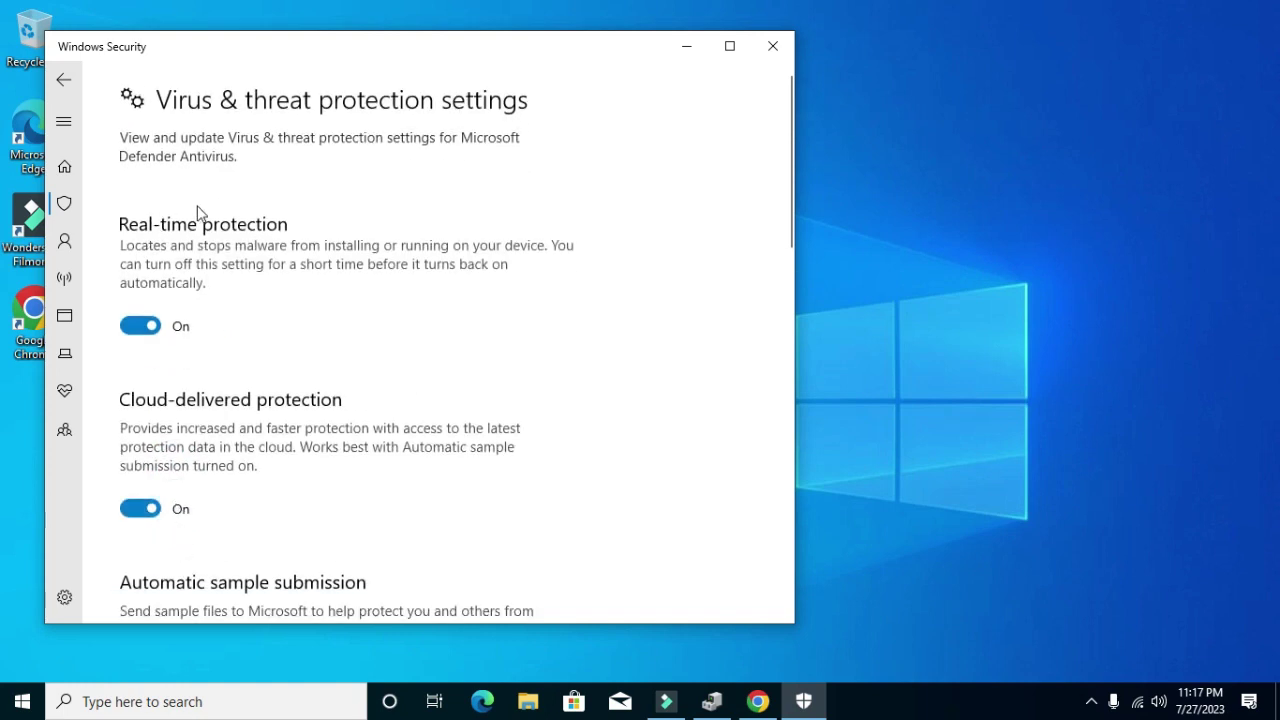
click(135, 327)
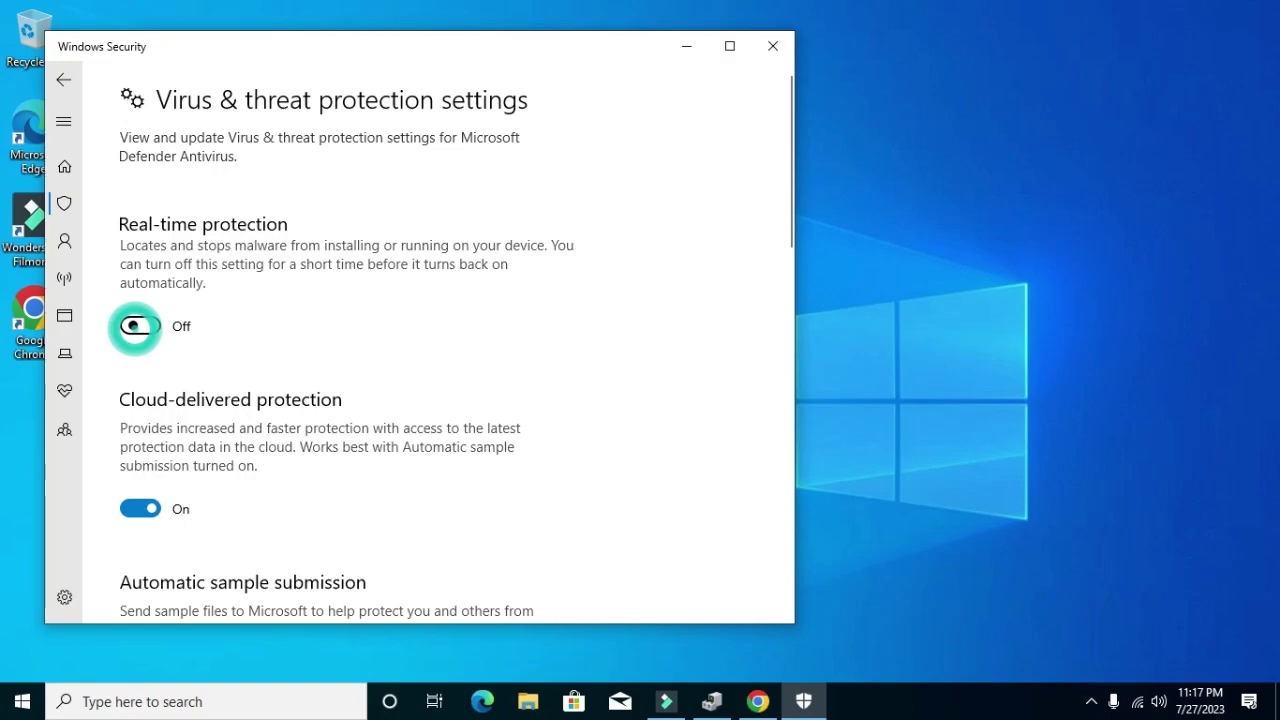
click(140, 526)
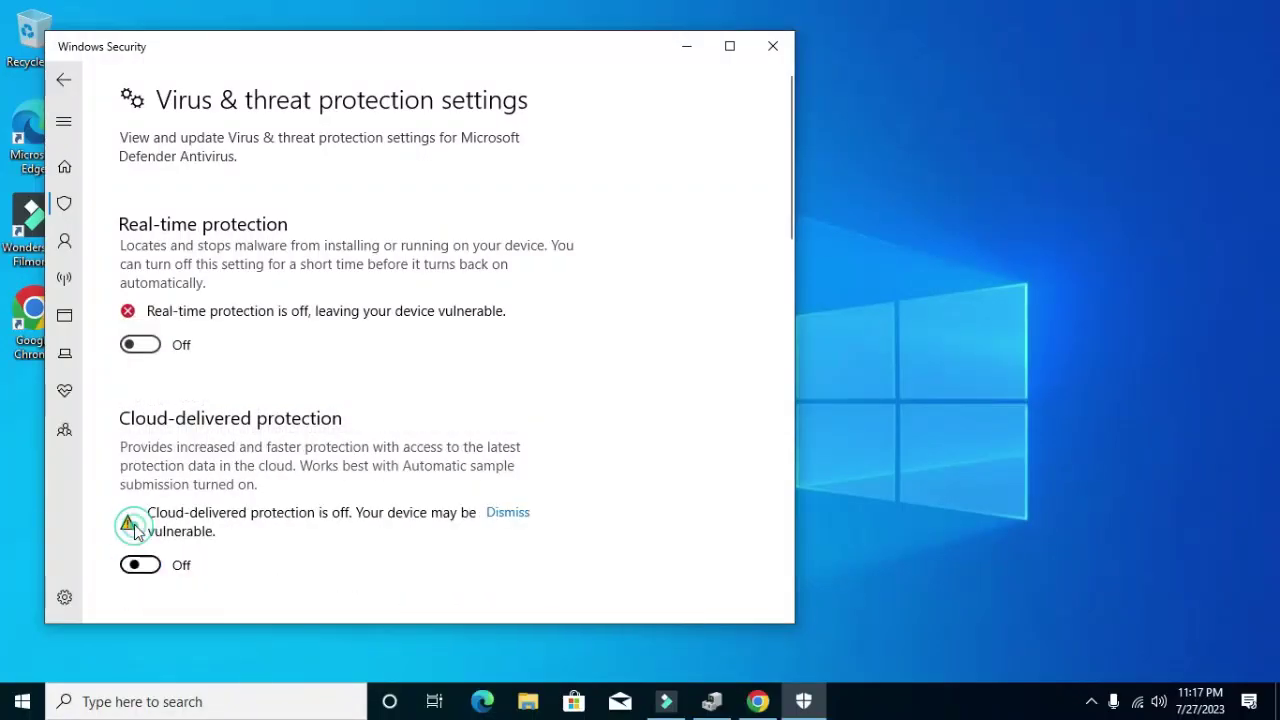
Turn off Automatic sample submission and Tamper Protection in the Virus & threat protection settings.
scroll(175, 519, down, 1)
scroll(175, 519, down, 3)
click(137, 410)
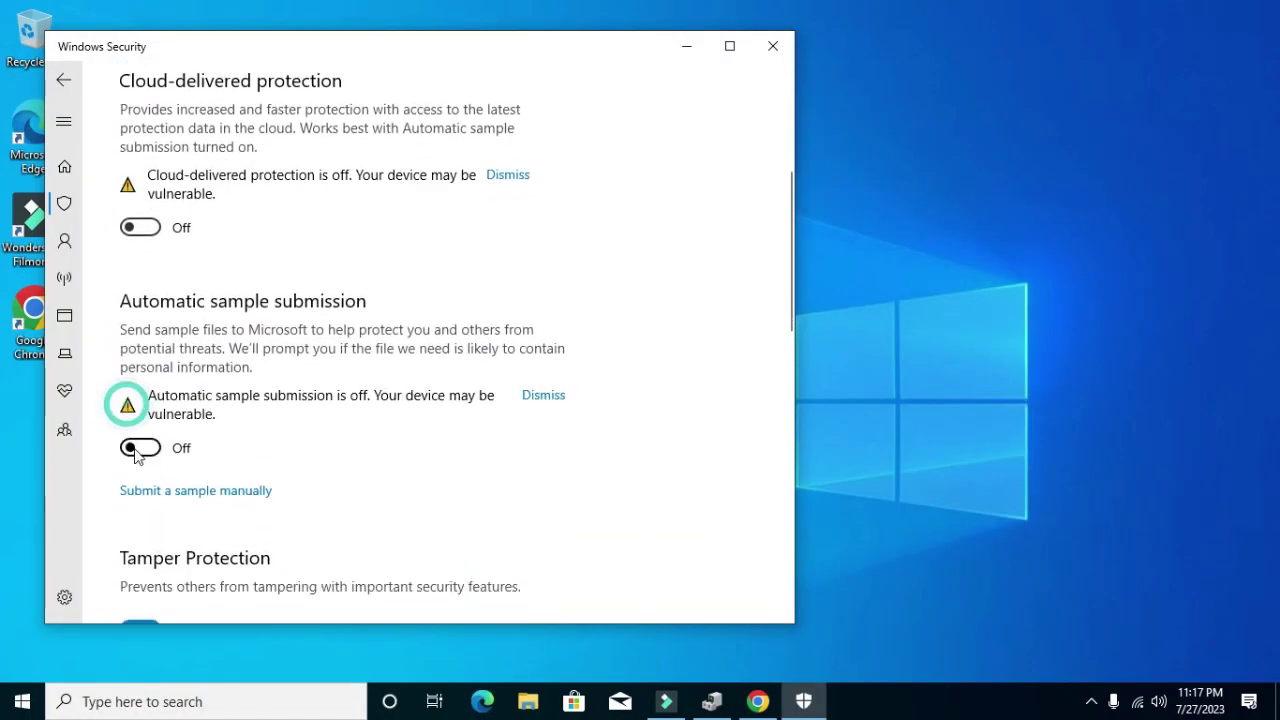
scroll(130, 405, down, 2)
click(145, 457)
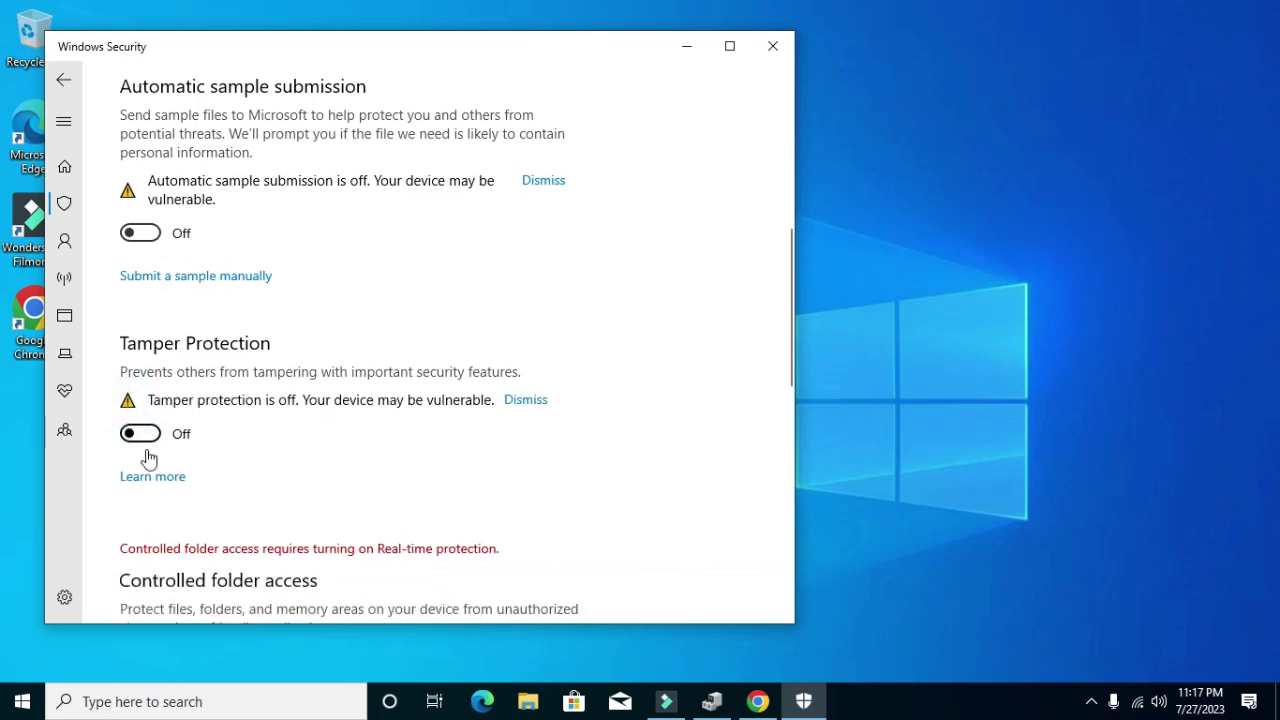
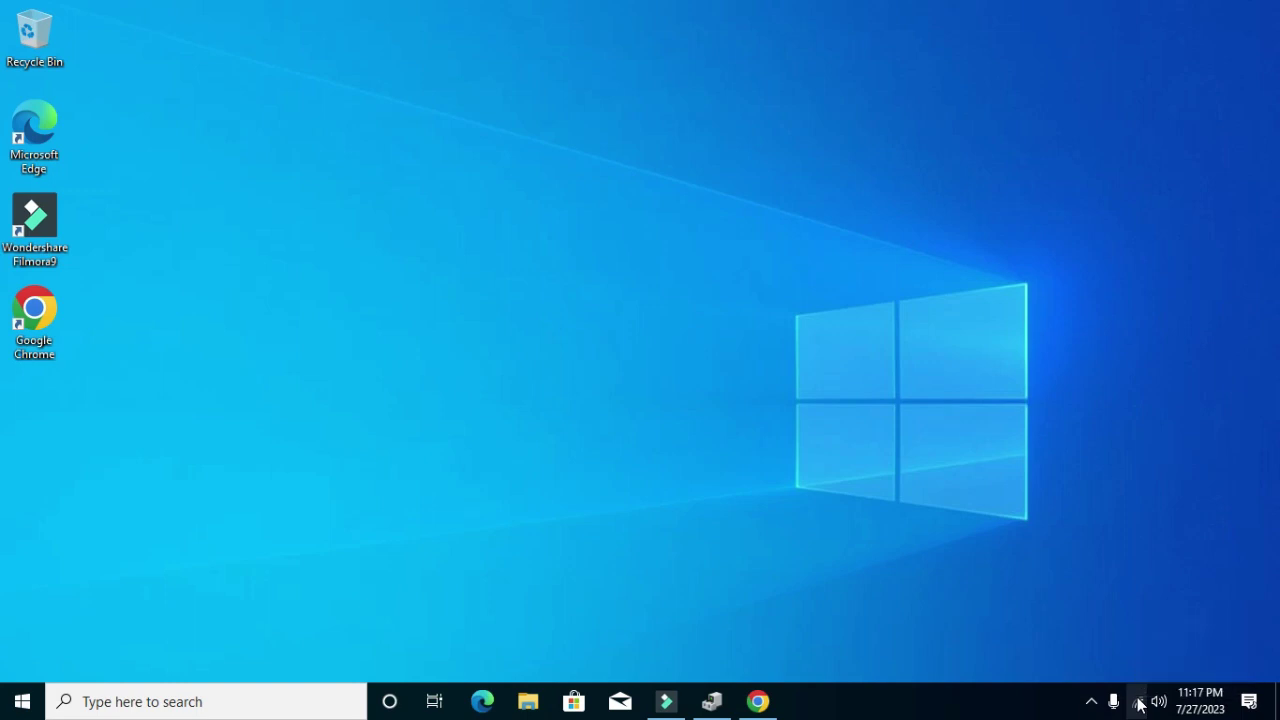
Open the adapter options from the Ethernet page of Network & Internet settings and show the connections in Details view.
right_click(1140, 705)
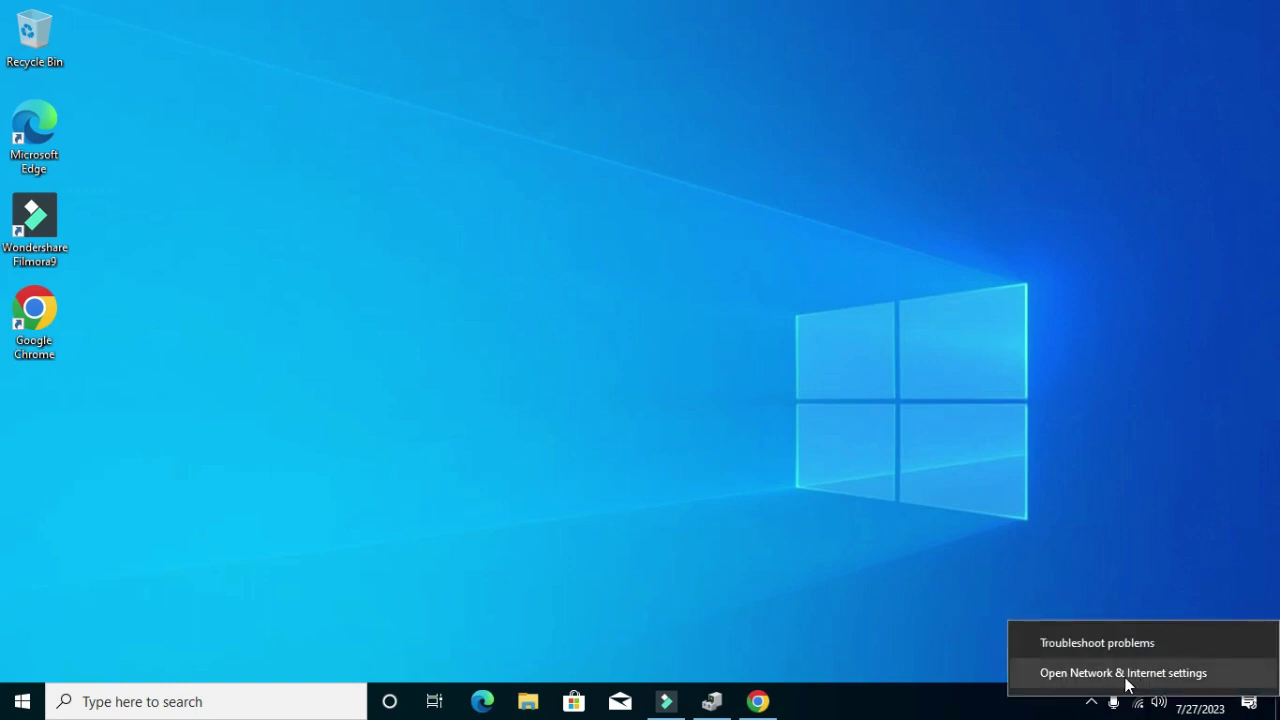
click(1123, 676)
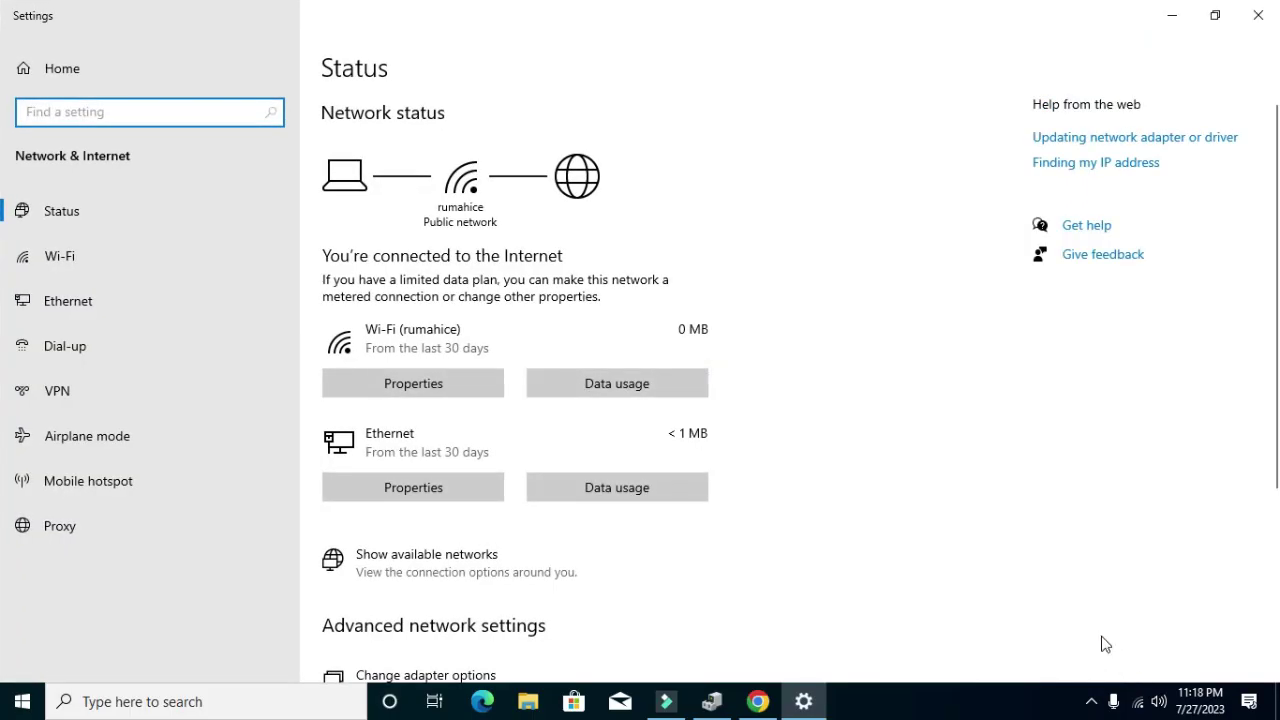
click(61, 306)
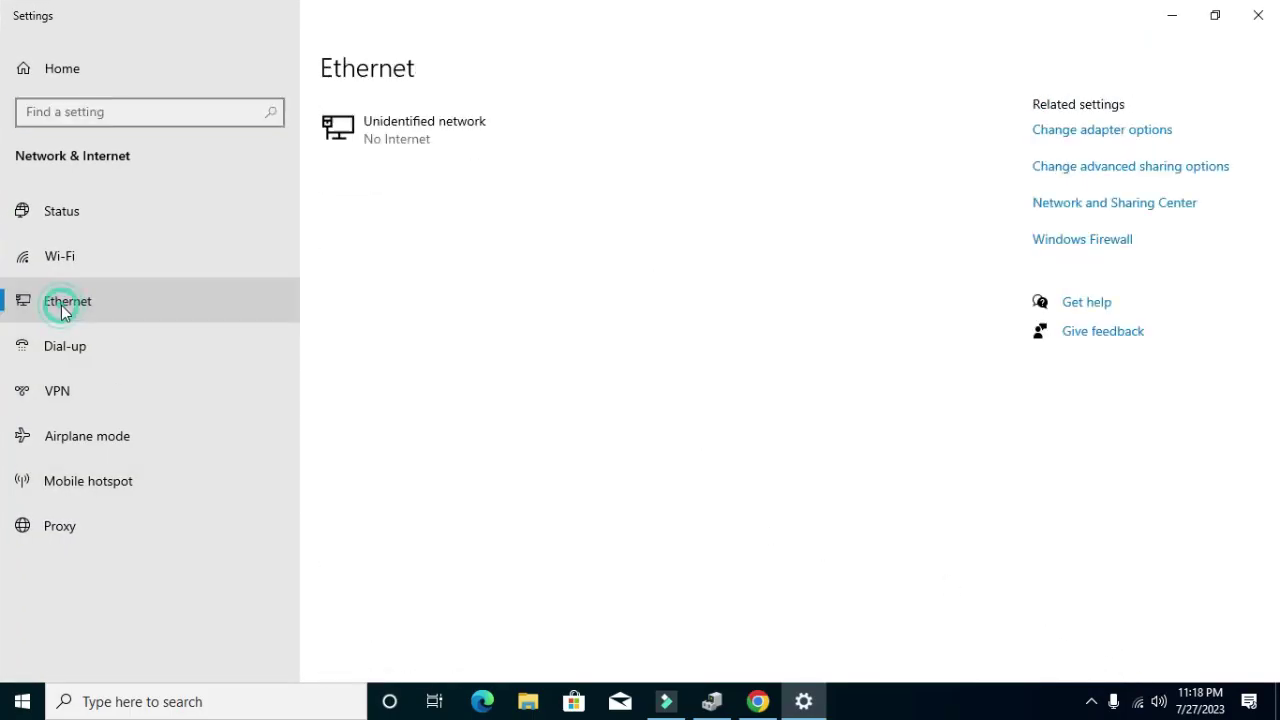
click(1112, 131)
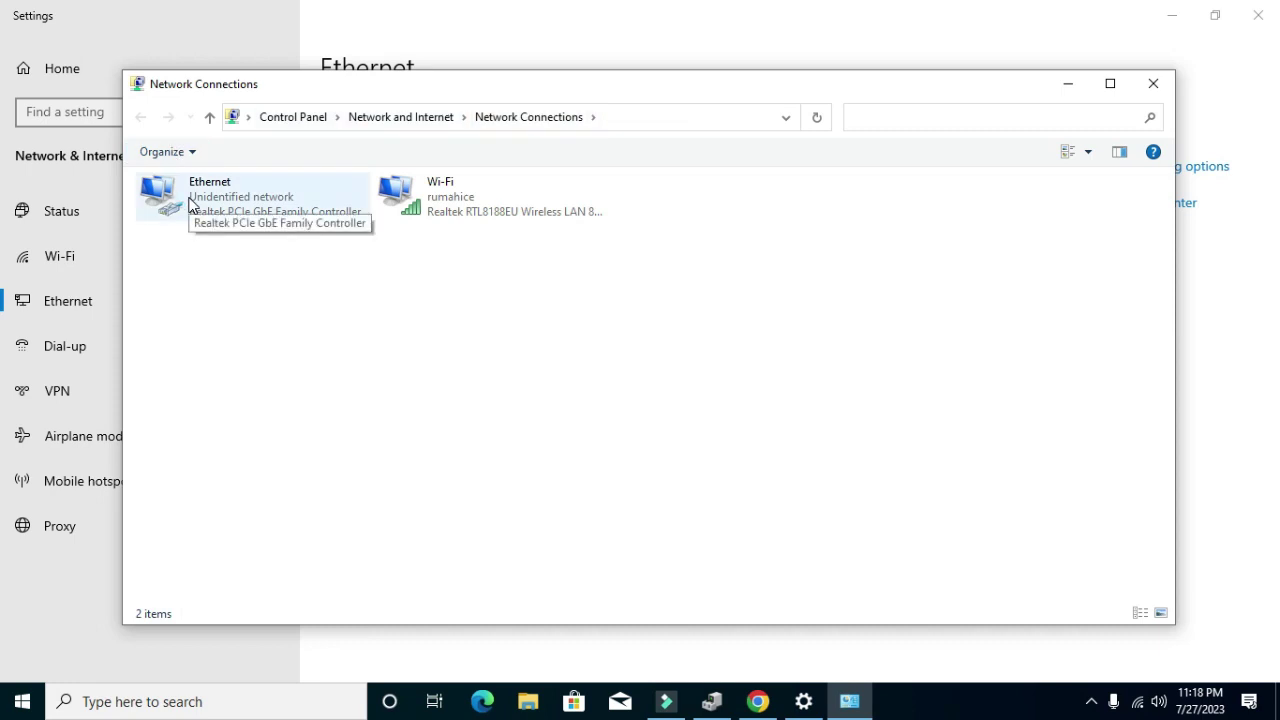
click(1092, 155)
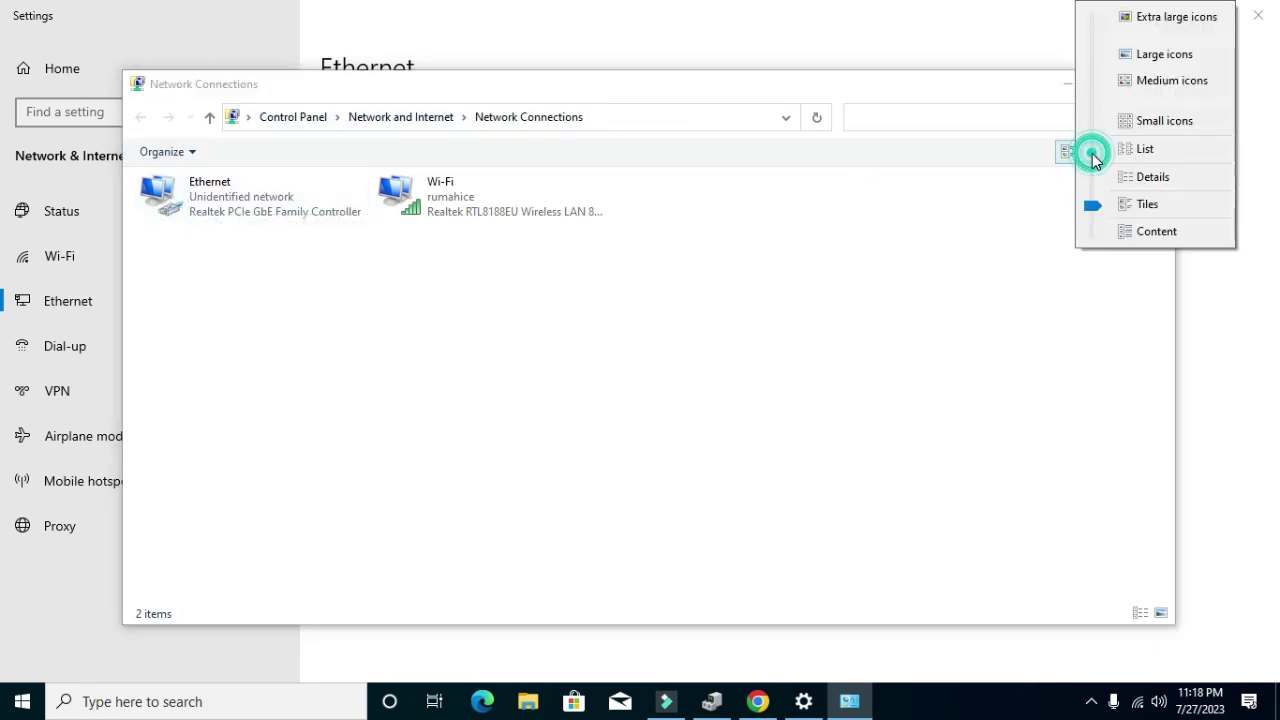
click(1140, 176)
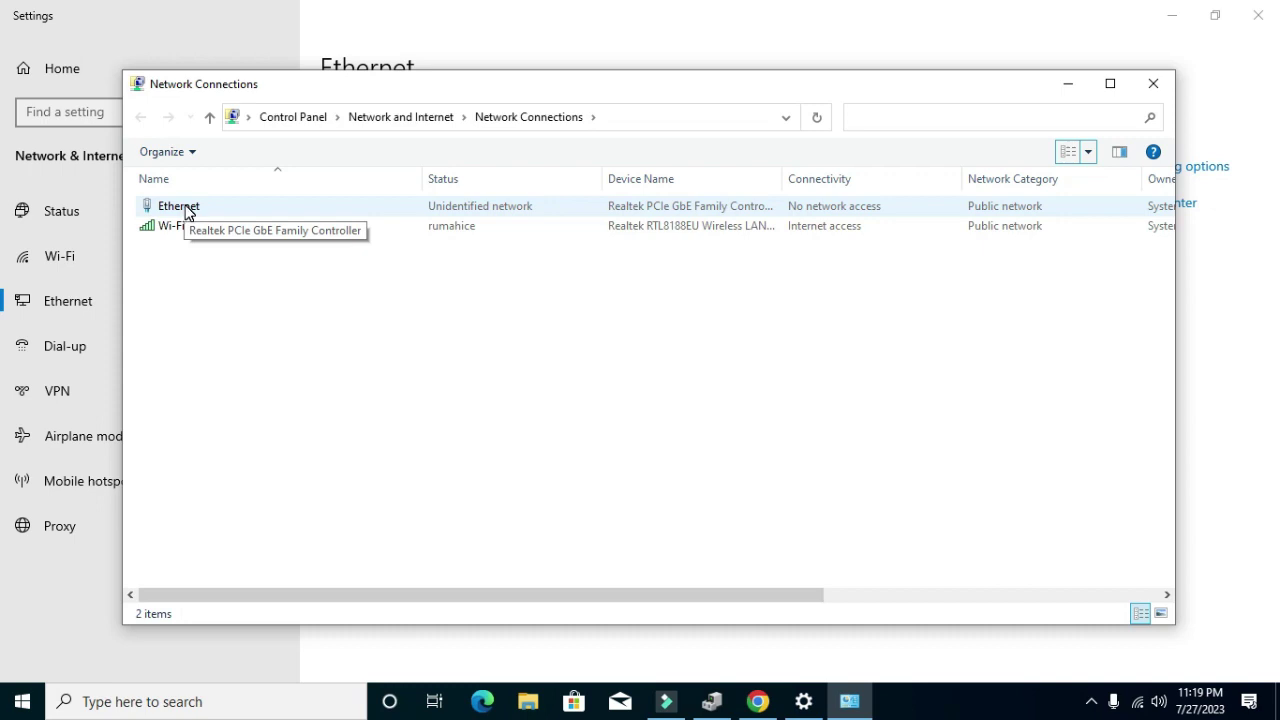
Assign the Ethernet adapter the static IPv4 address 192.168.0.199 with subnet mask 255.255.255.0, and close the network windows.
double_click(185, 212)
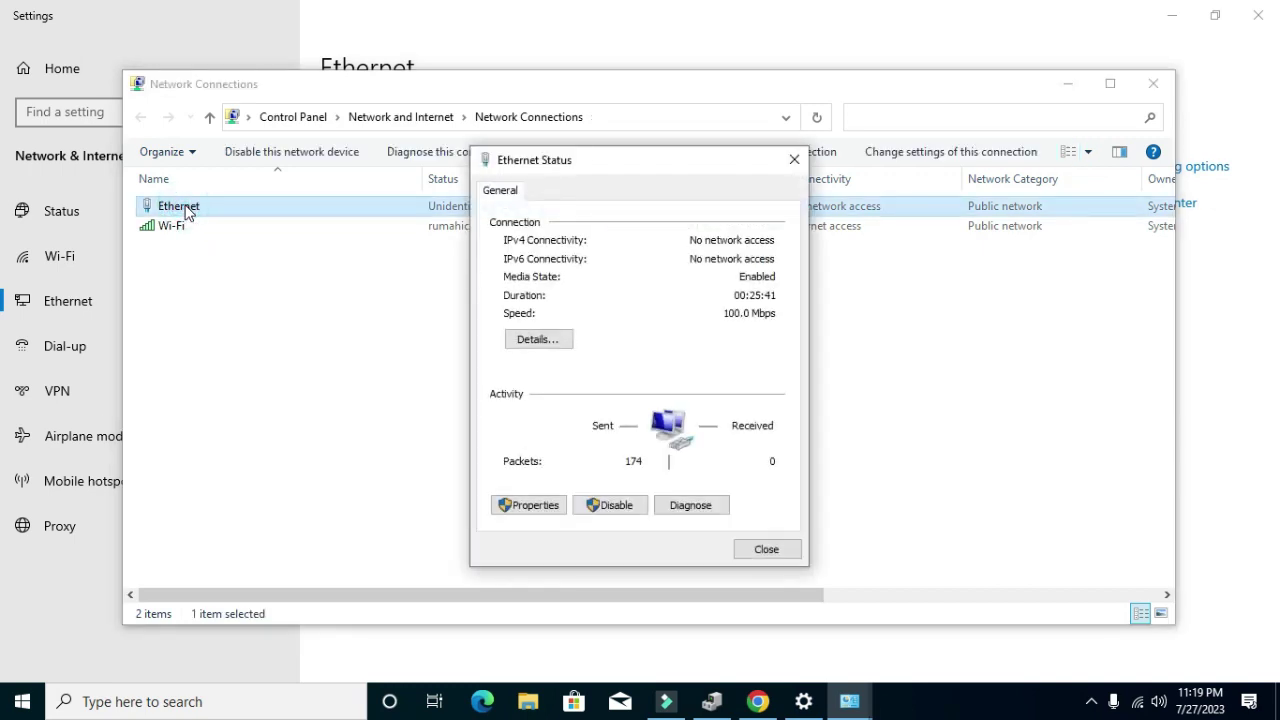
click(527, 507)
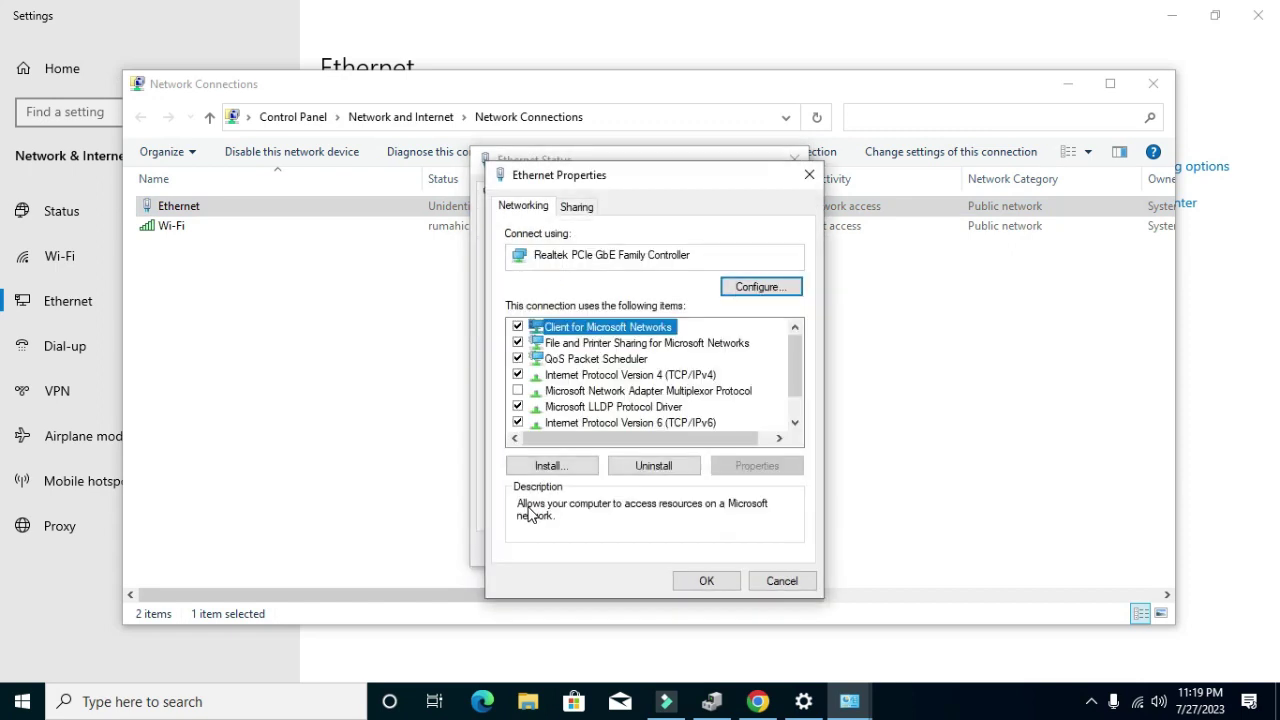
double_click(630, 376)
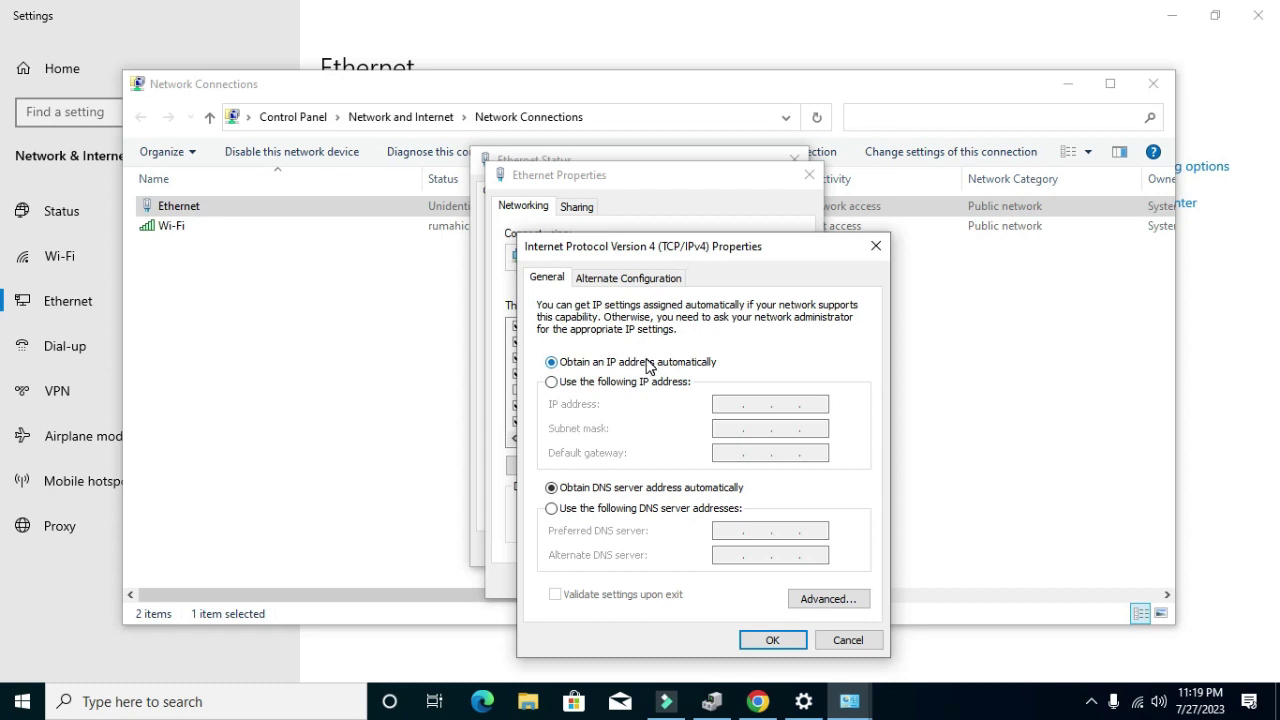
click(552, 382)
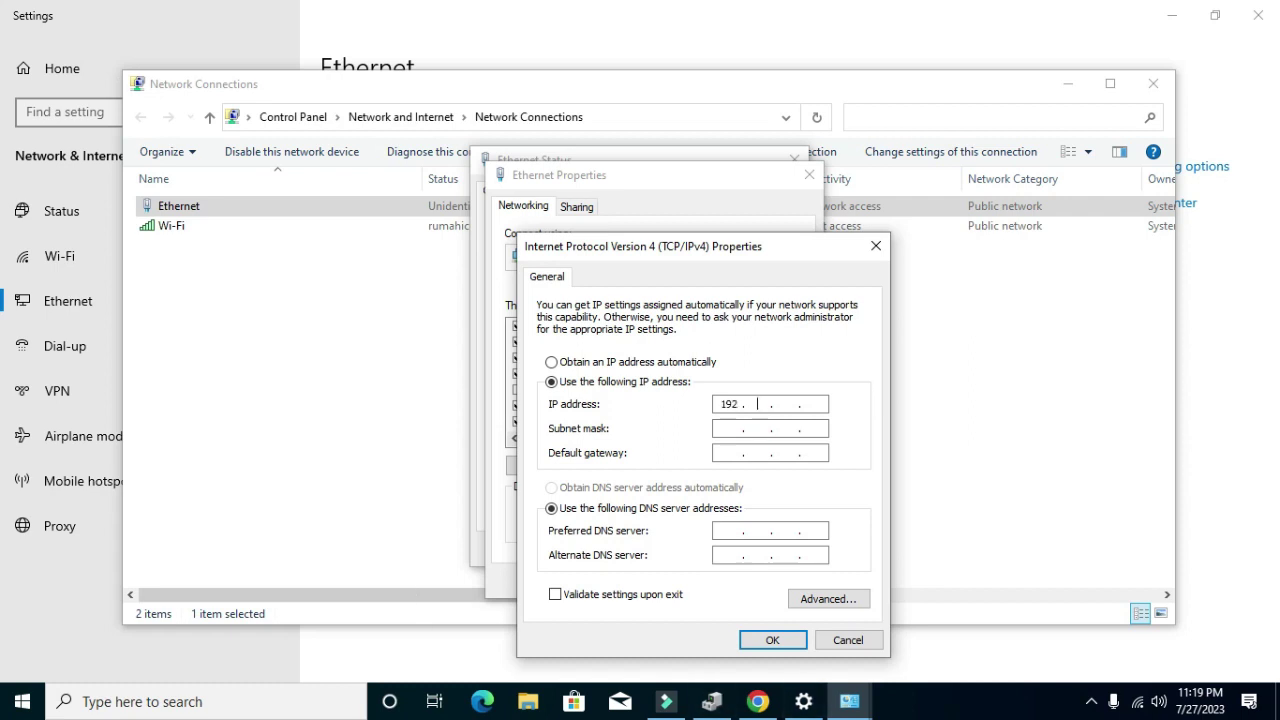
text(68)
text(199)
click(735, 428)
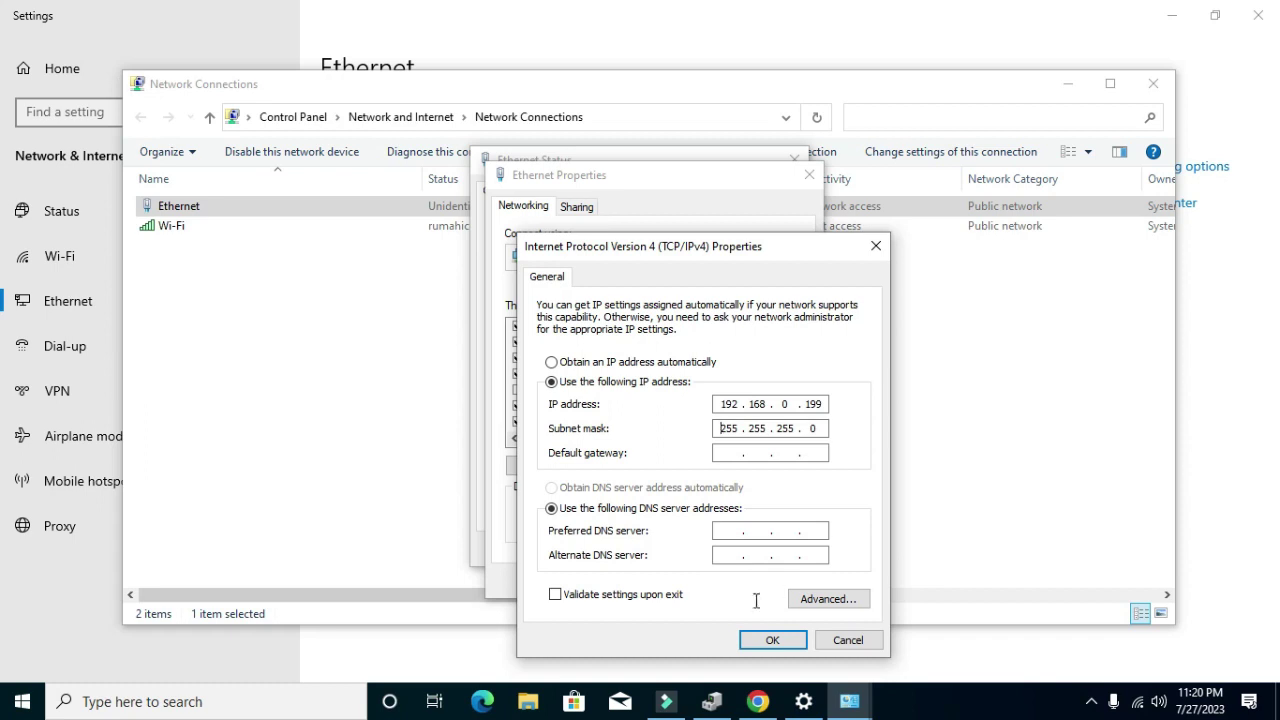
click(768, 640)
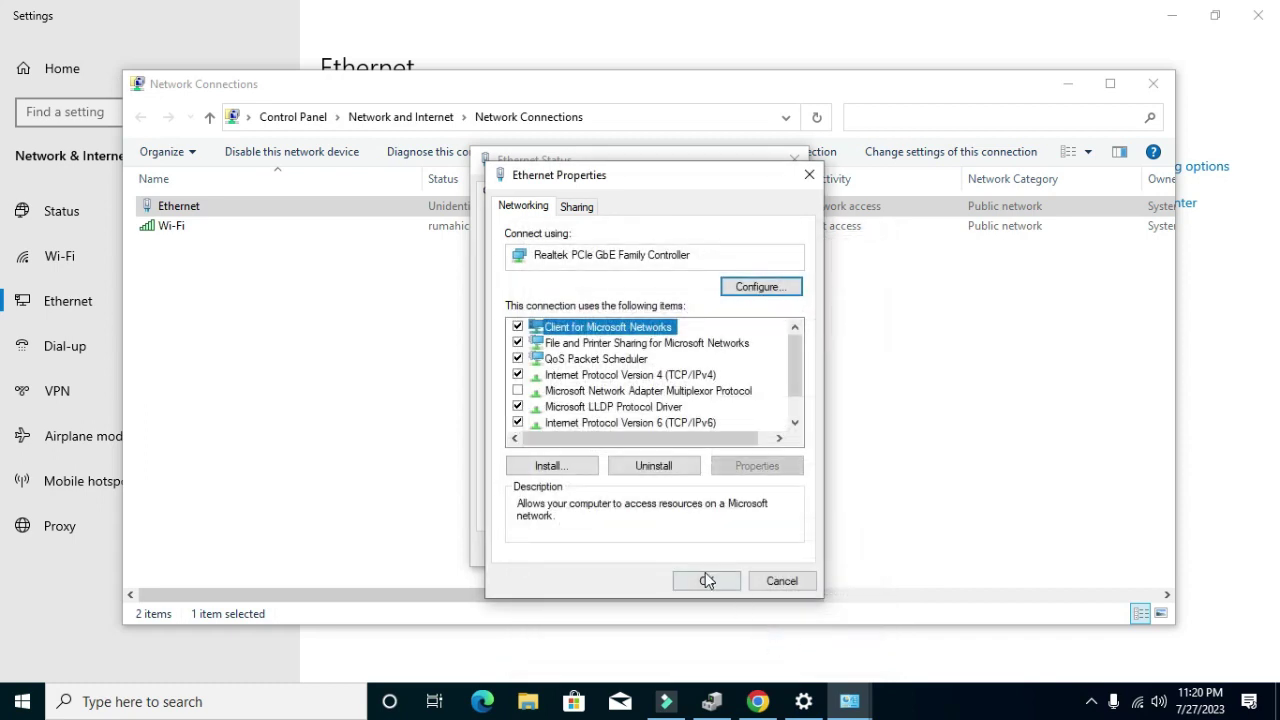
click(708, 581)
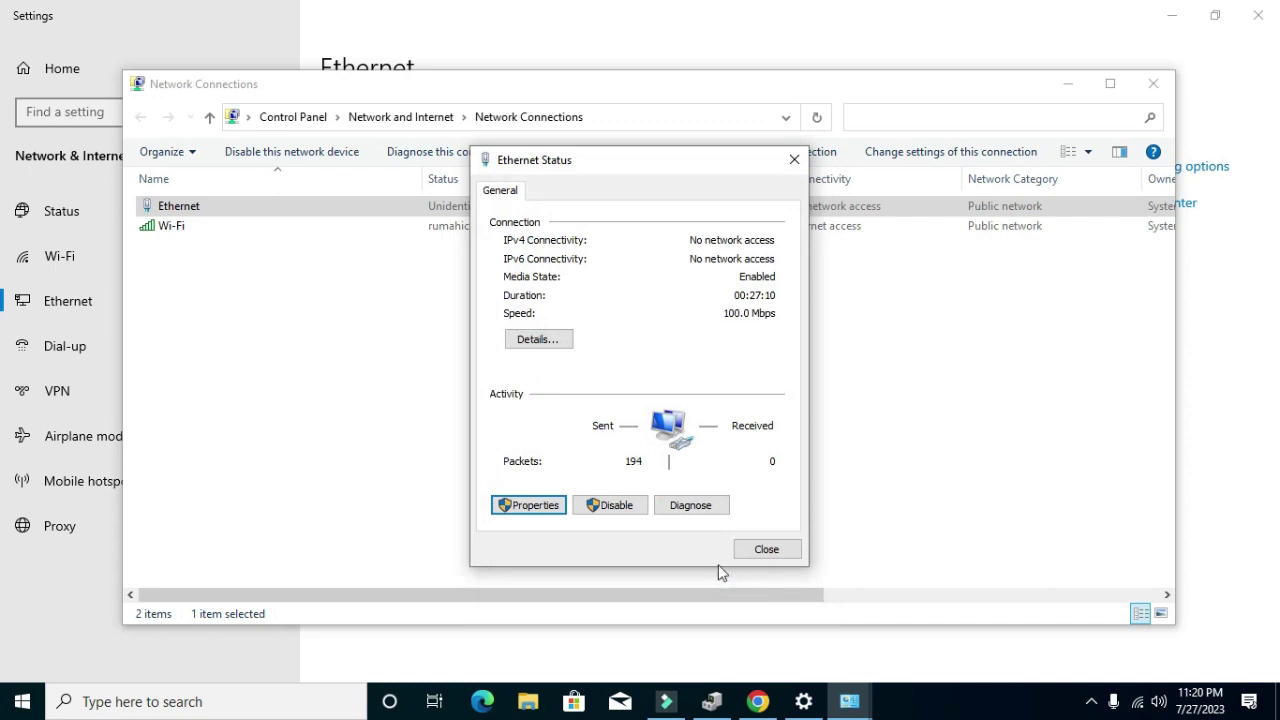
click(768, 551)
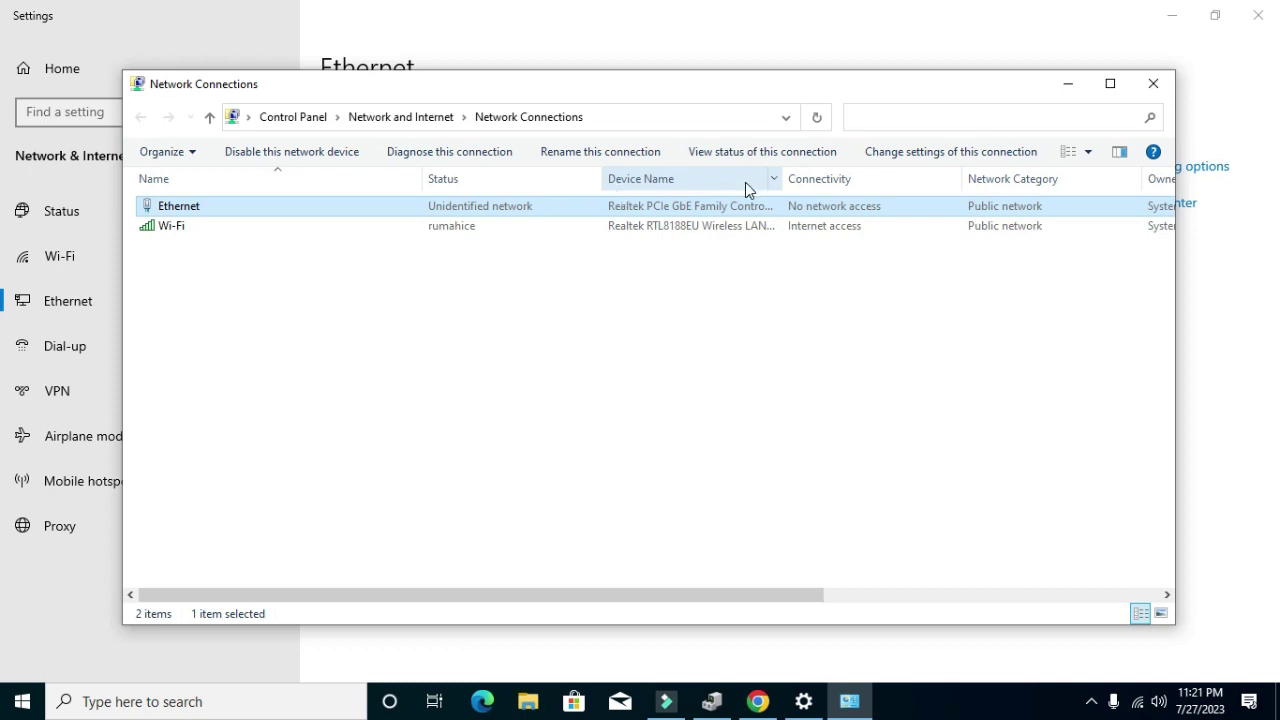
click(1153, 84)
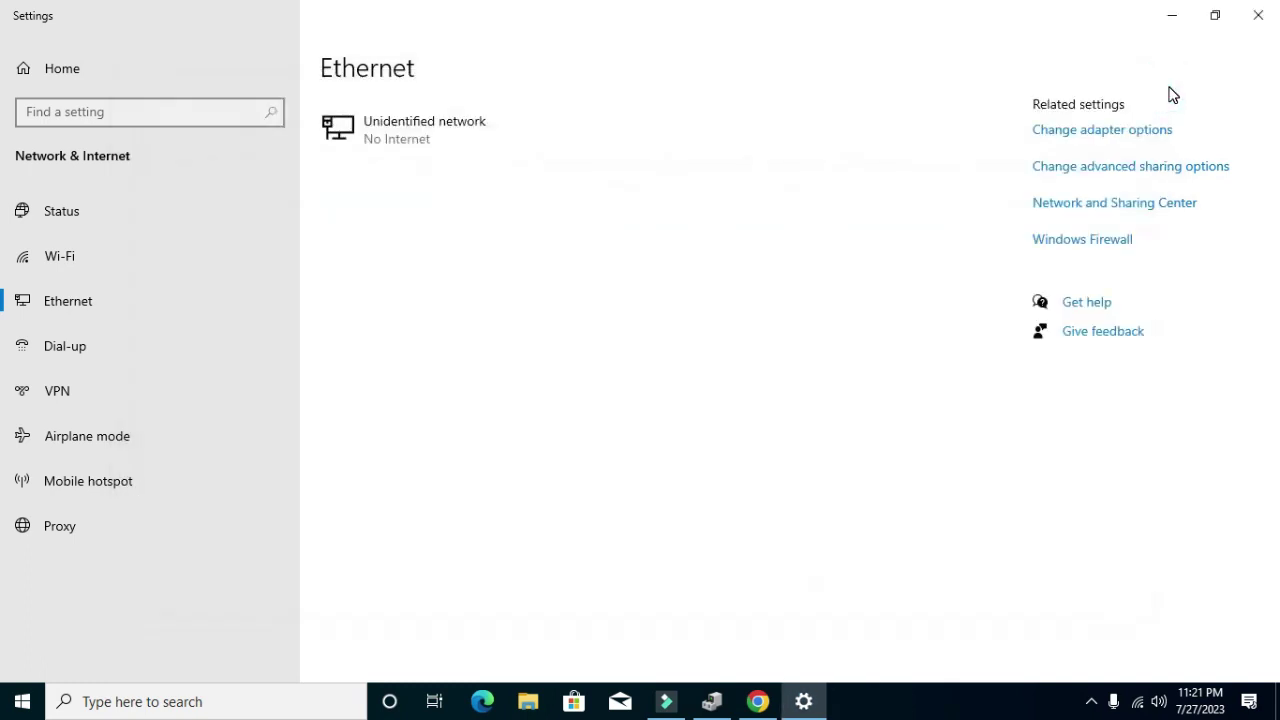
click(1258, 15)
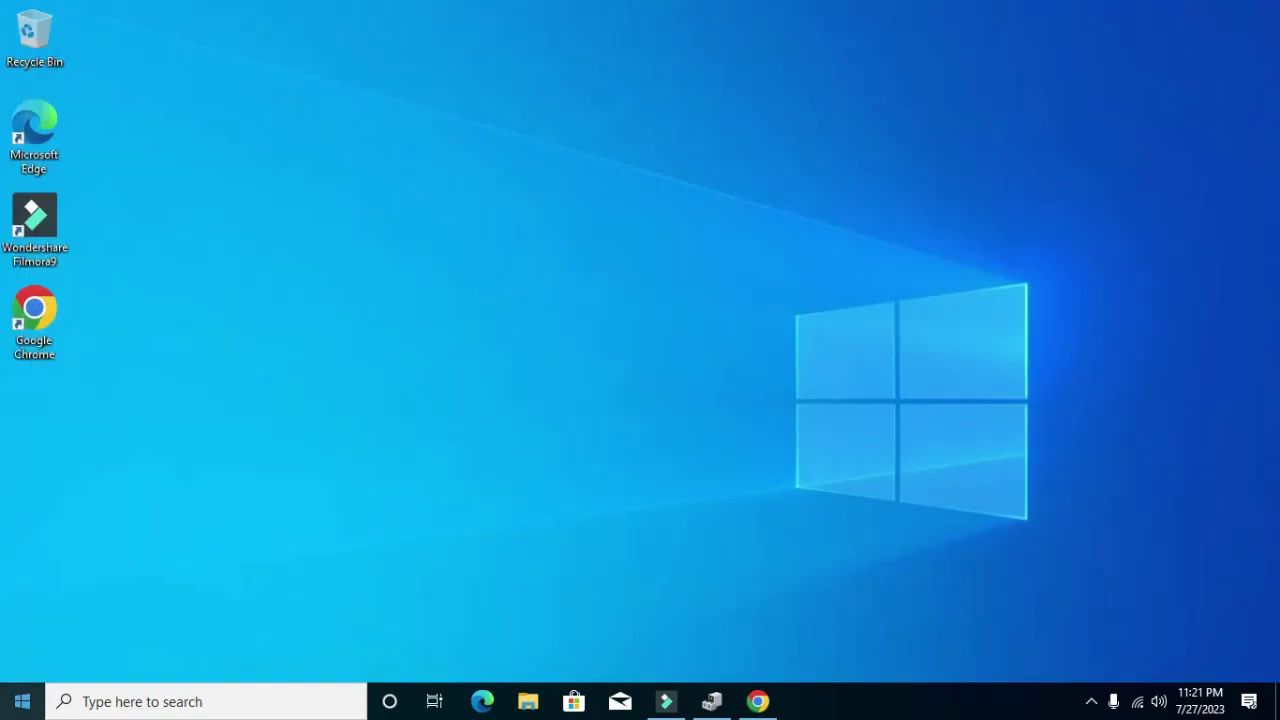
Search for Control Panel and open its Windows Defender Firewall page under System and Security.
click(22, 701)
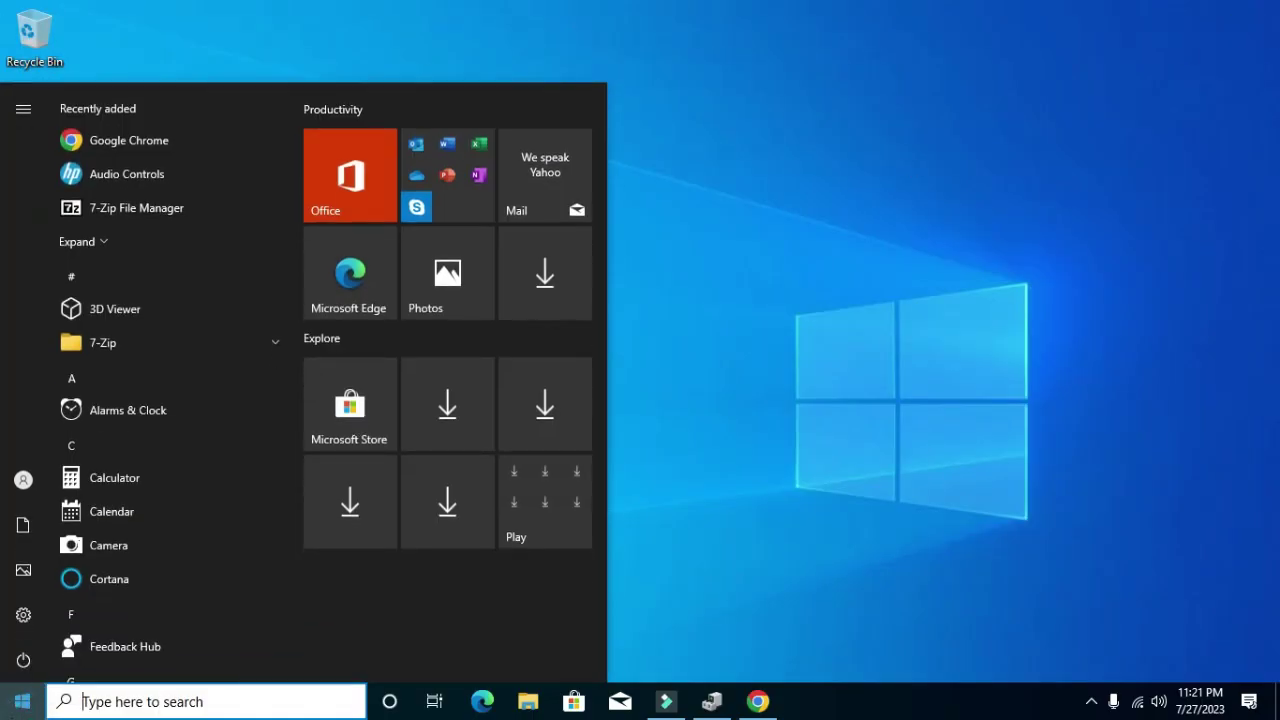
text(CONTR)
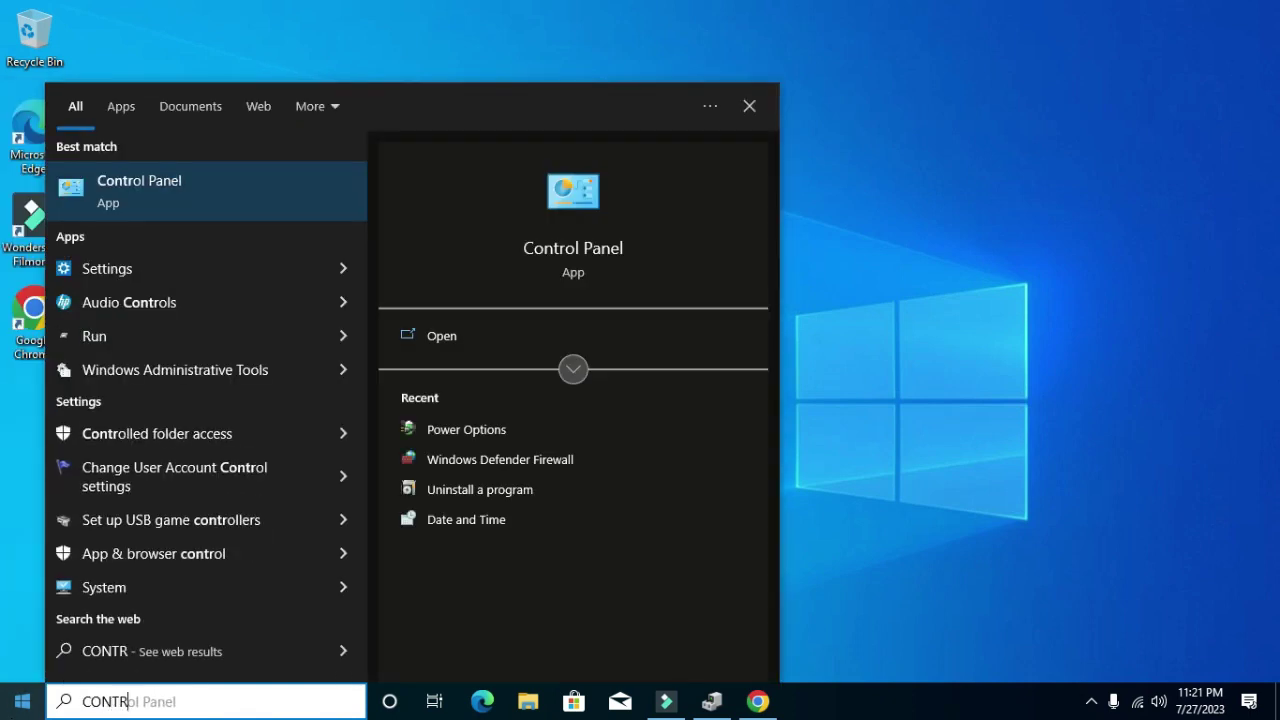
text(OL)
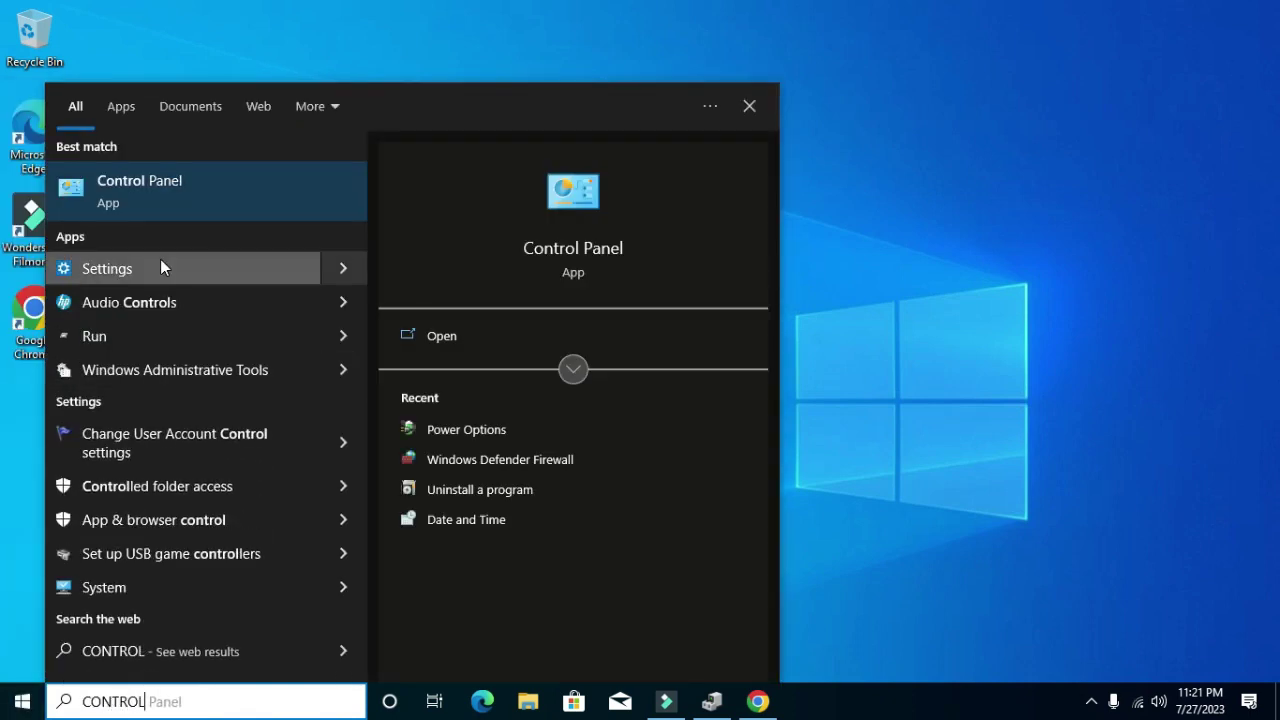
click(148, 187)
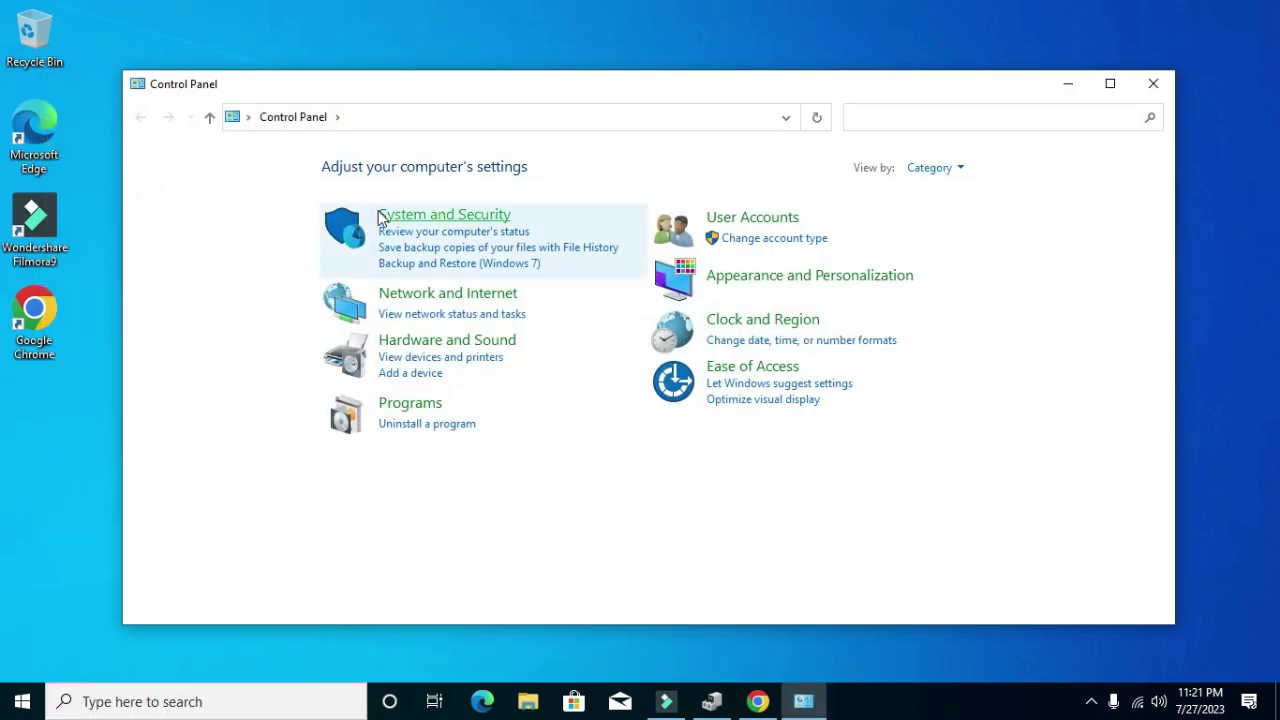
click(438, 218)
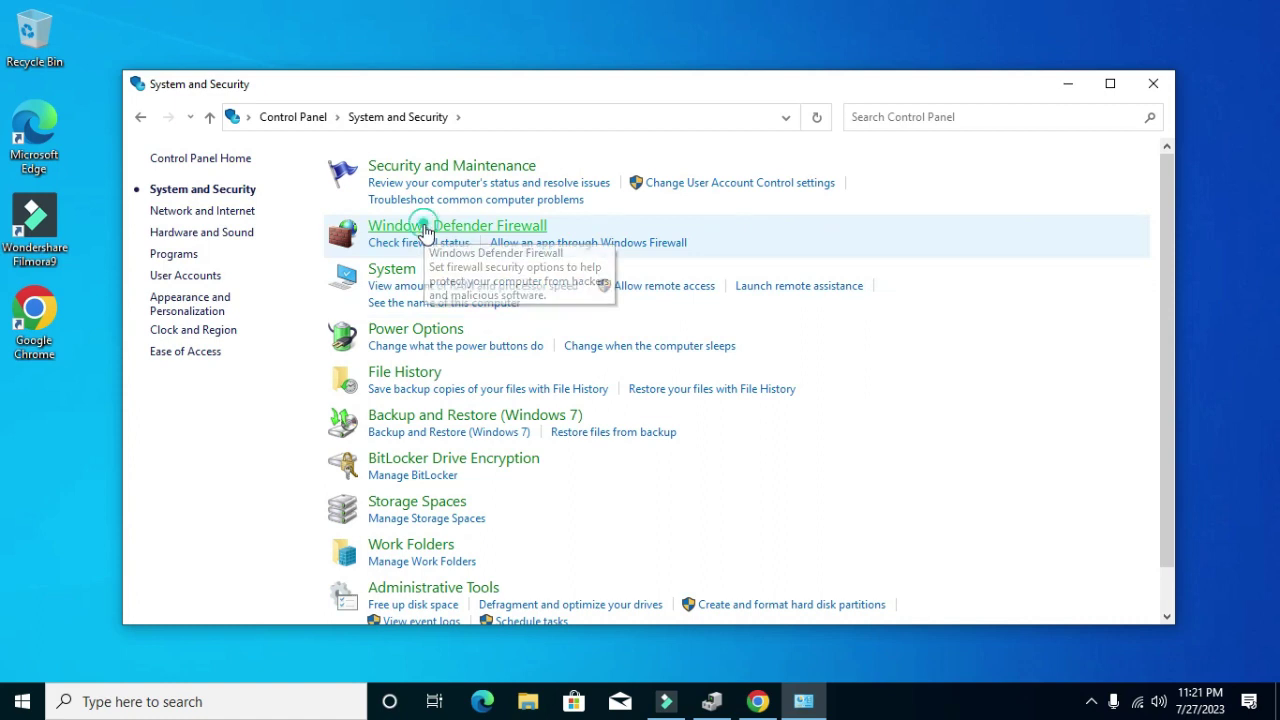
click(426, 229)
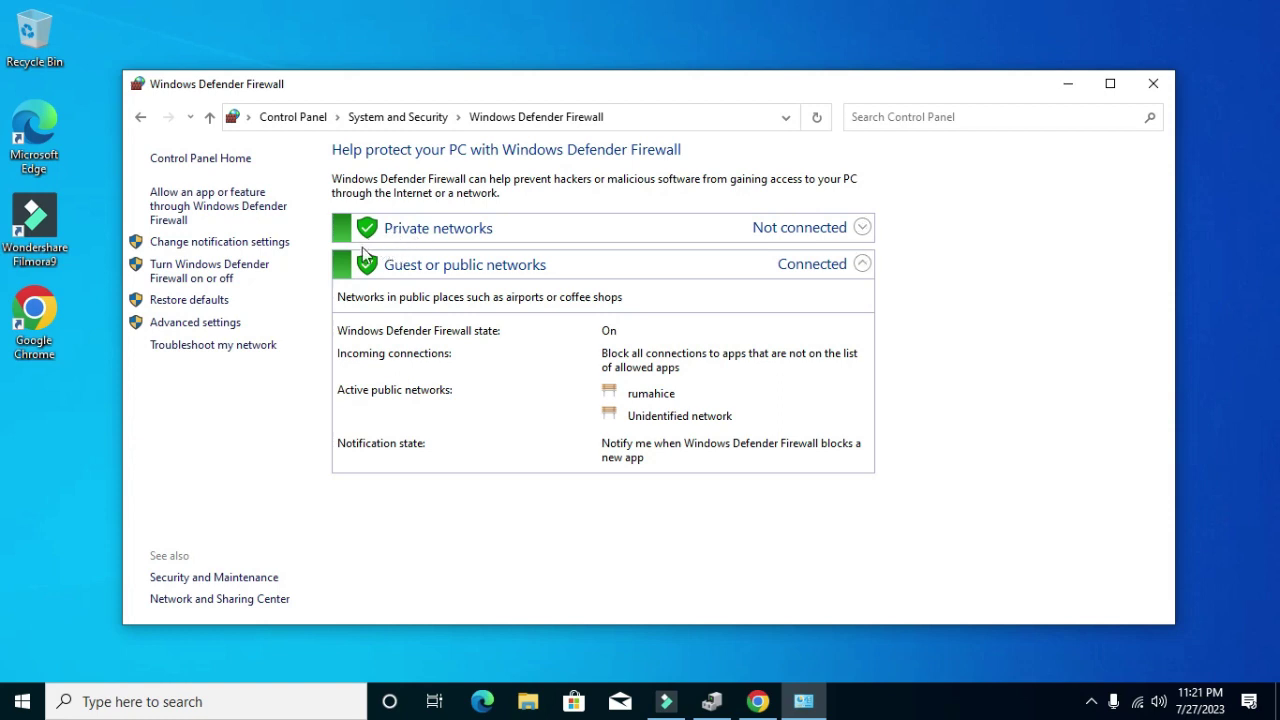
Turn off Windows Defender Firewall for both private and public networks.
click(188, 245)
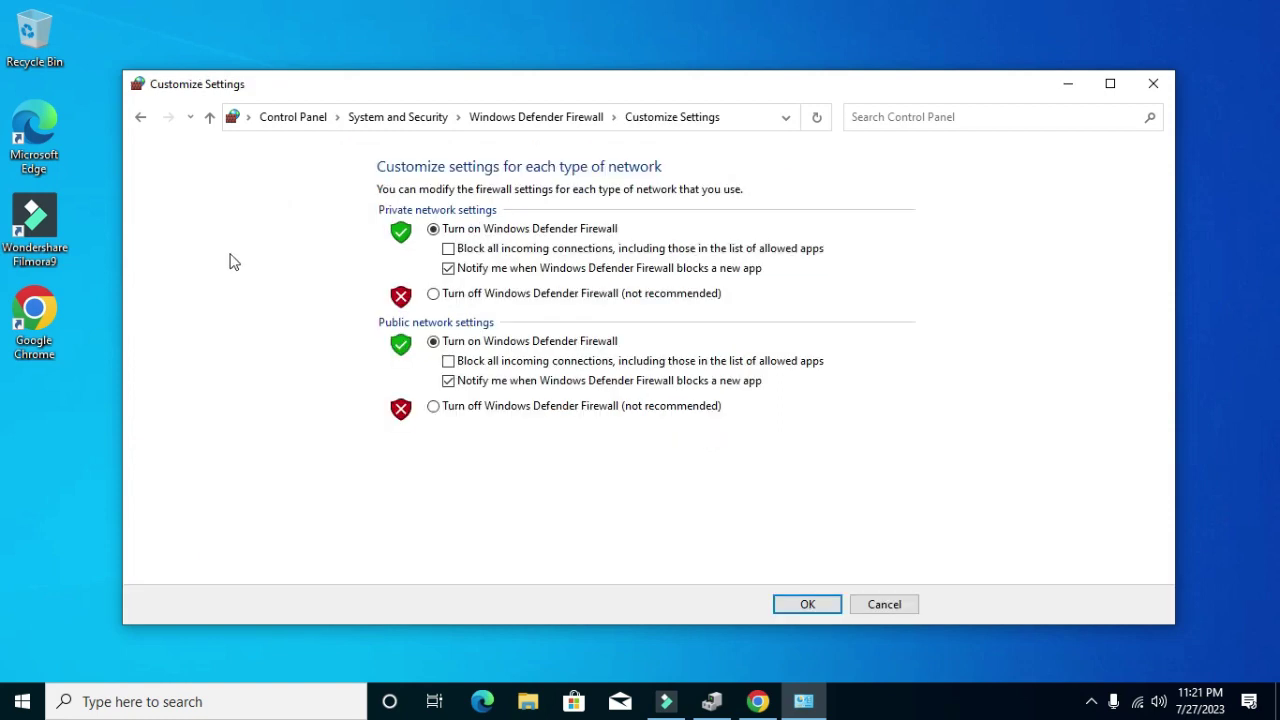
click(436, 294)
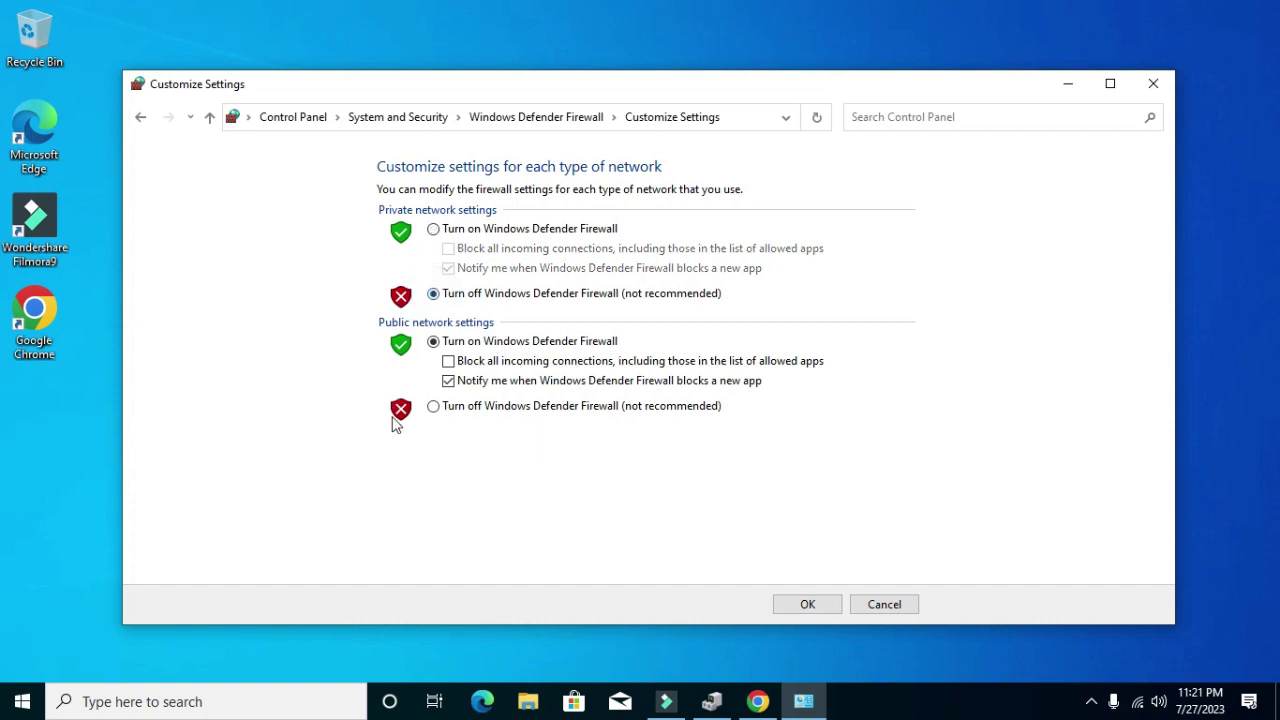
click(435, 410)
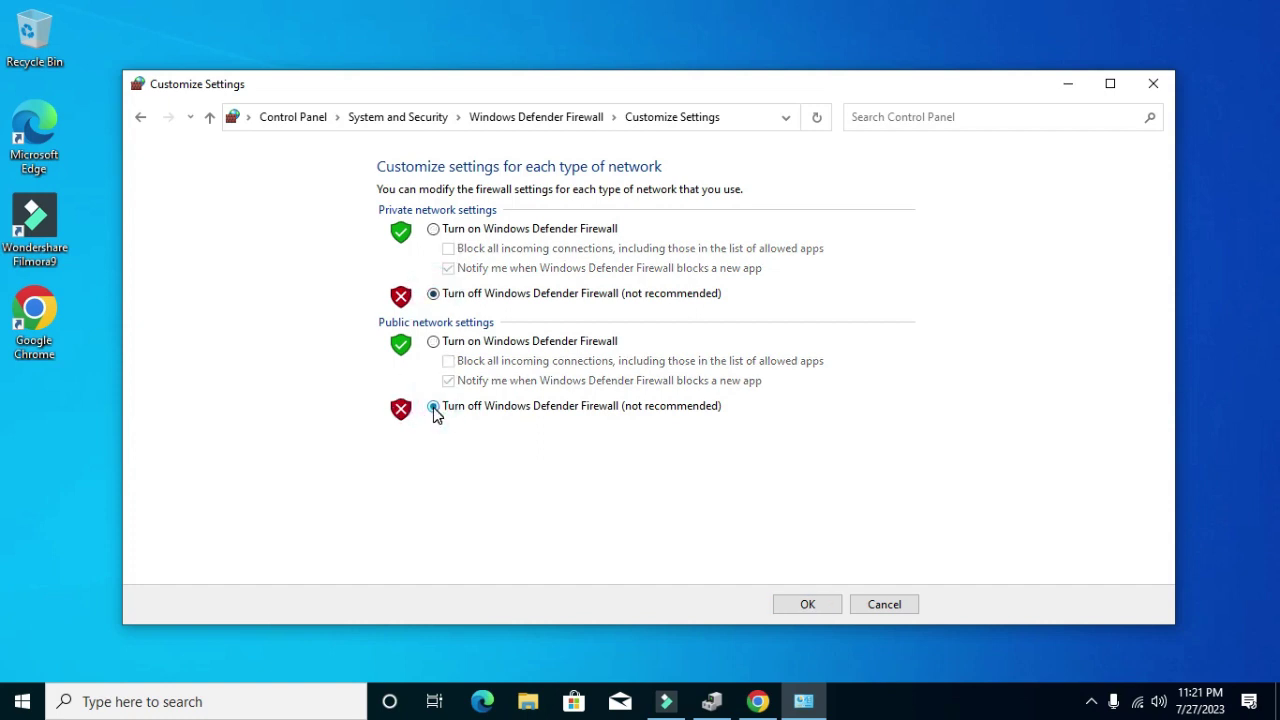
click(788, 604)
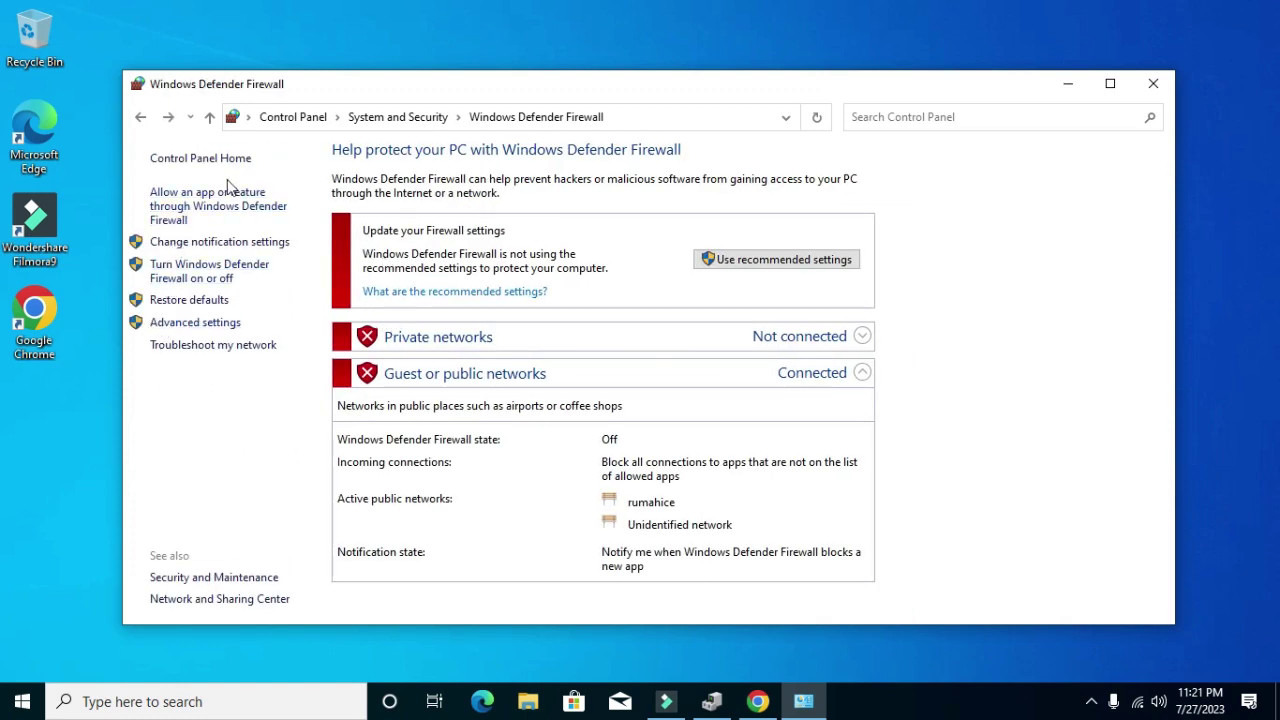
Open Power Options under System and Security and set the Balanced plan's display turn-off and computer sleep times to Never.
click(140, 117)
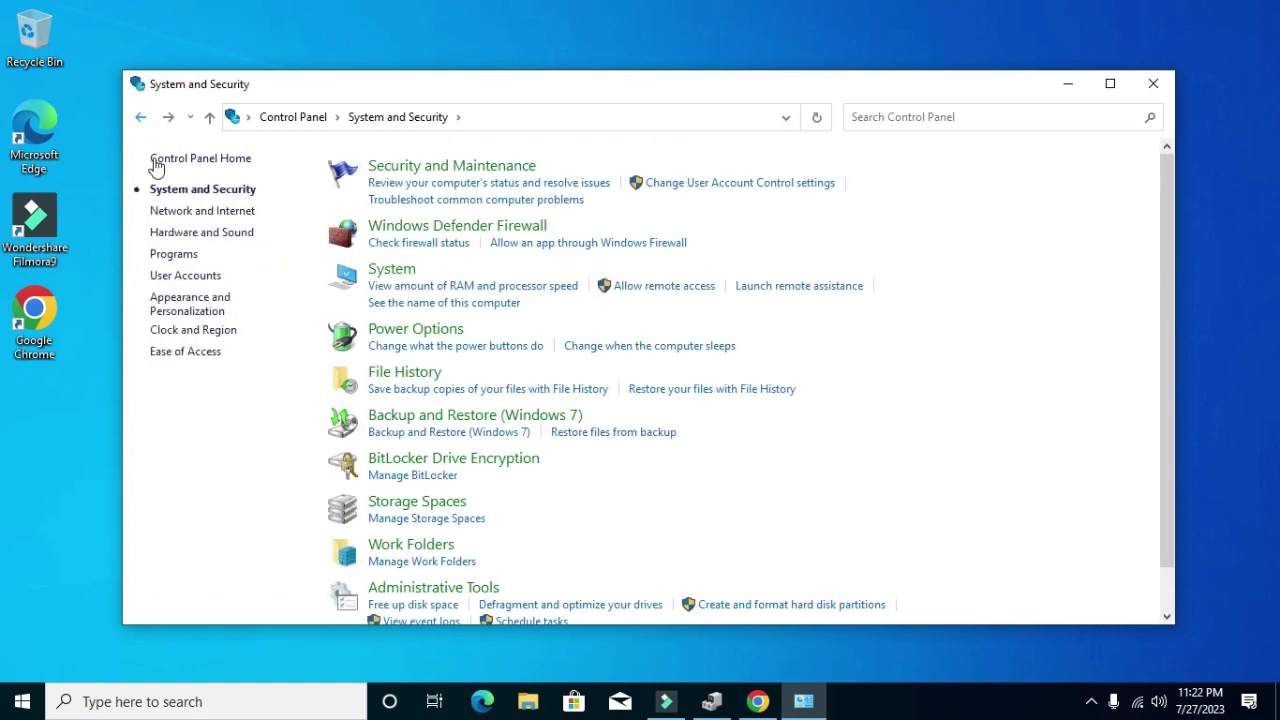
click(431, 334)
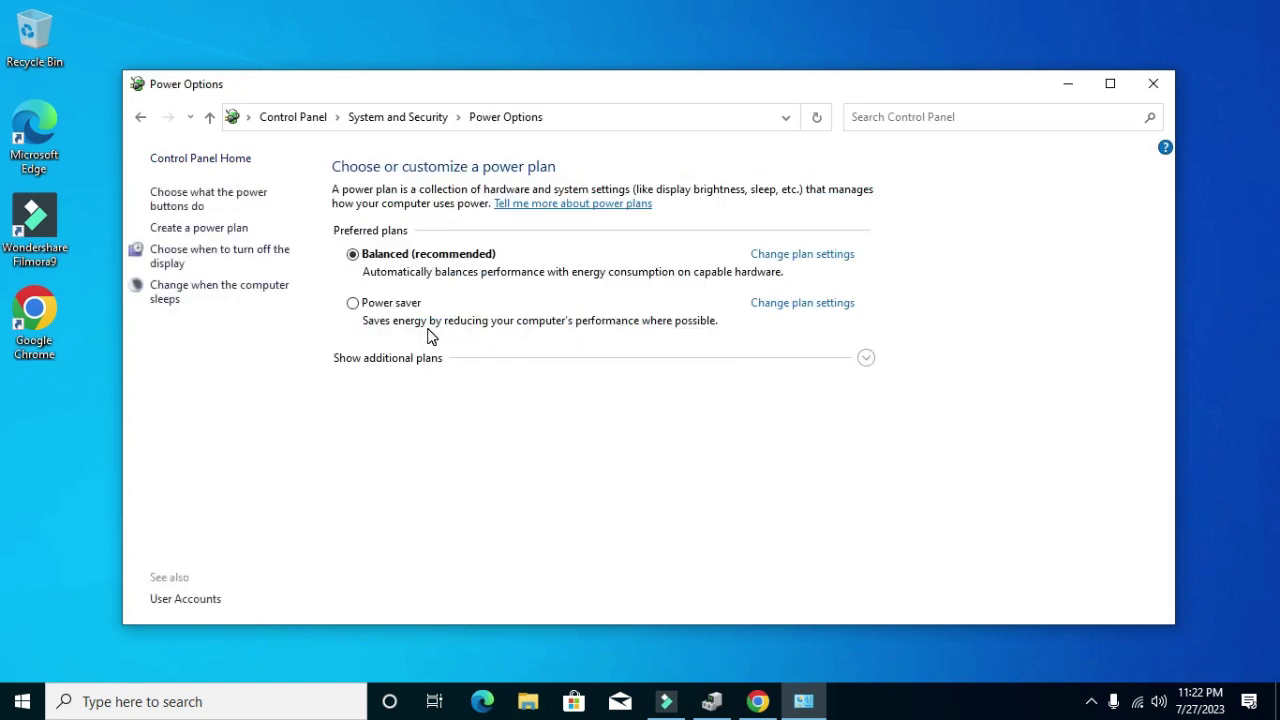
click(796, 258)
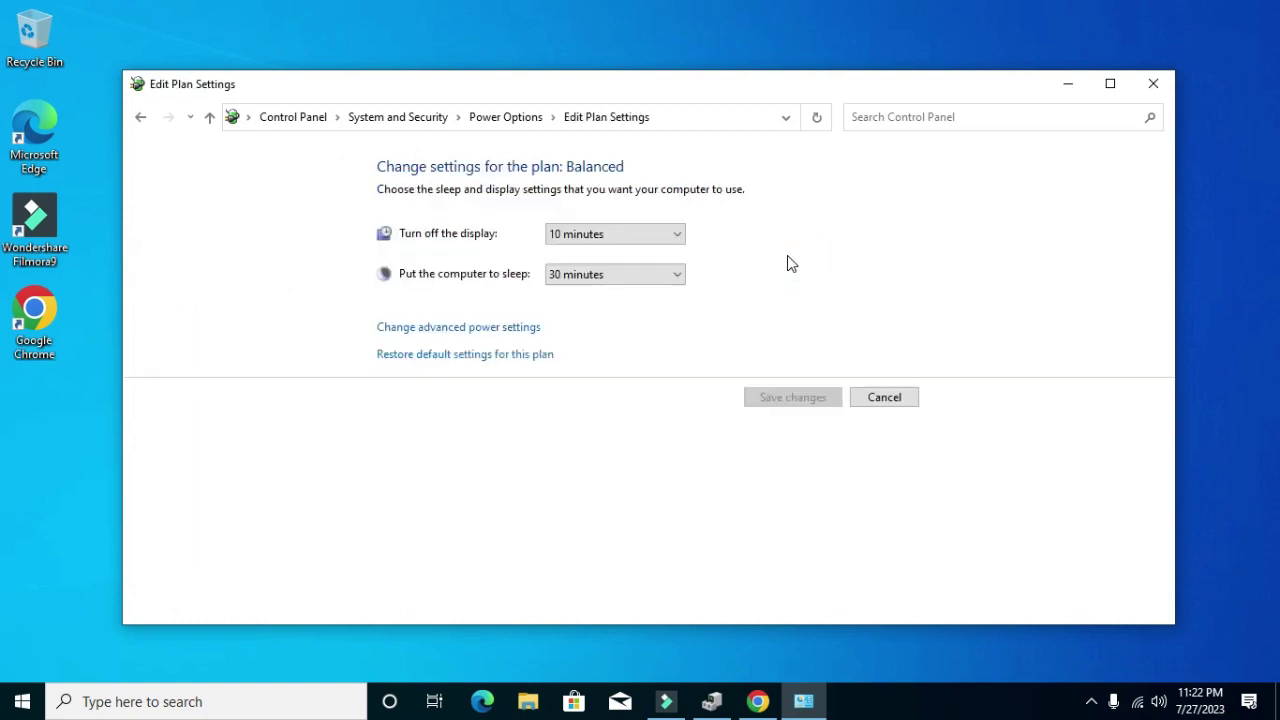
click(616, 233)
click(561, 465)
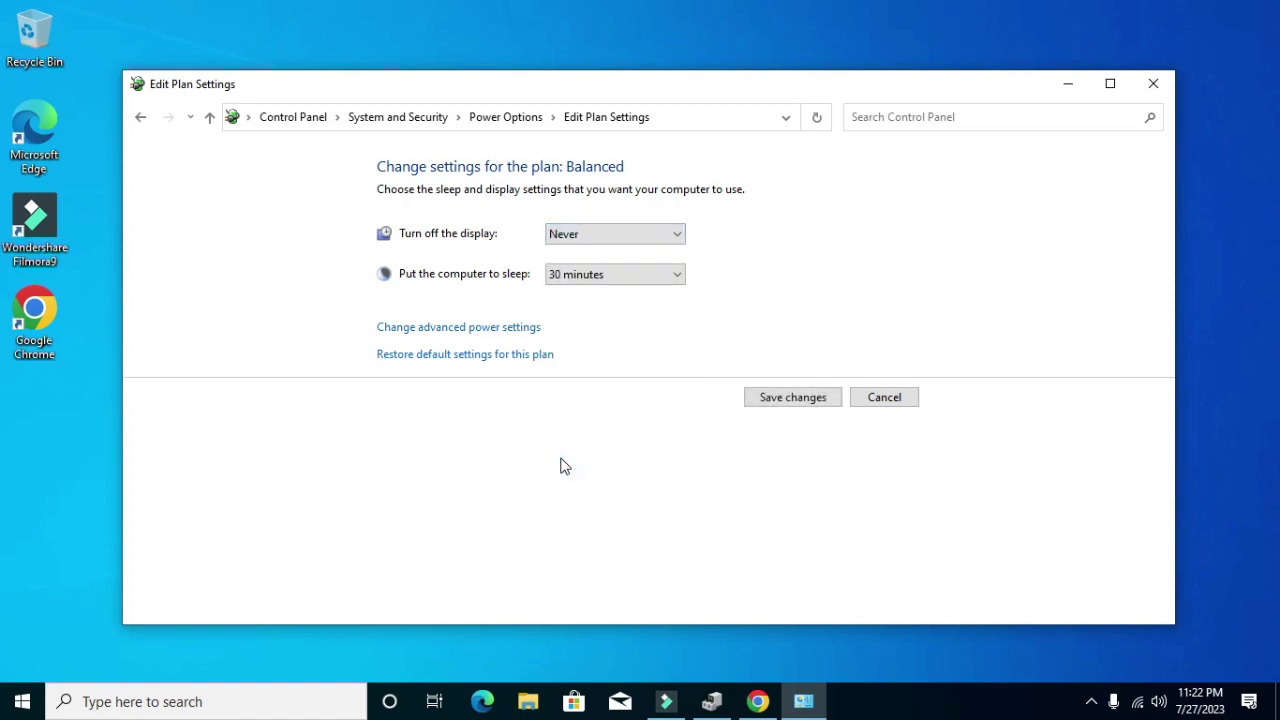
click(618, 275)
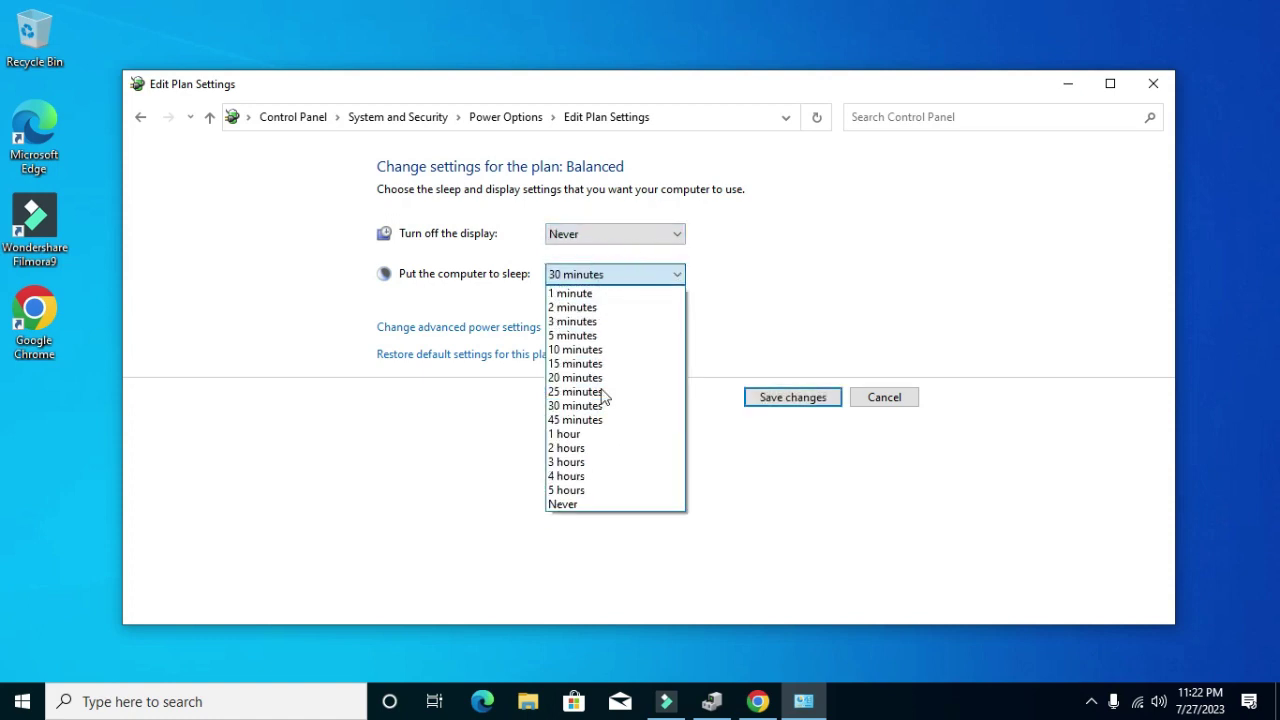
click(587, 506)
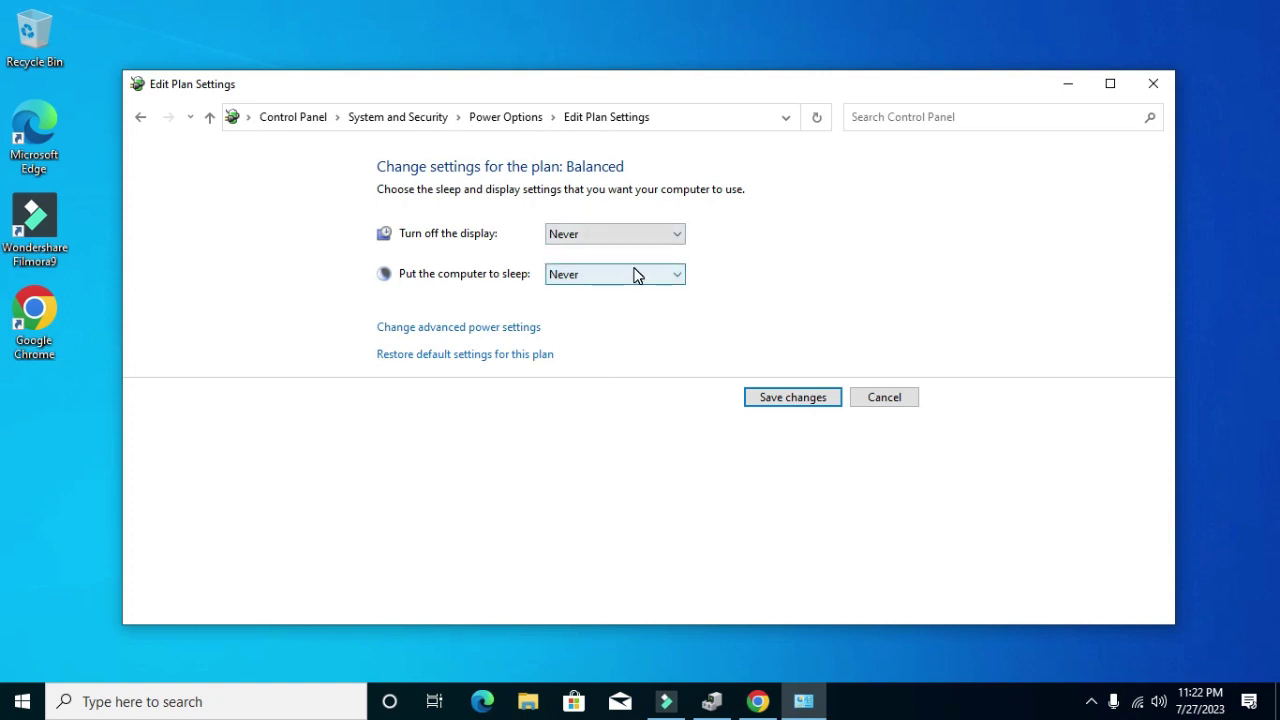
In the Balanced plan's advanced power settings, set the hard disk turn-off and Sleep after times to 0 minutes.
click(422, 332)
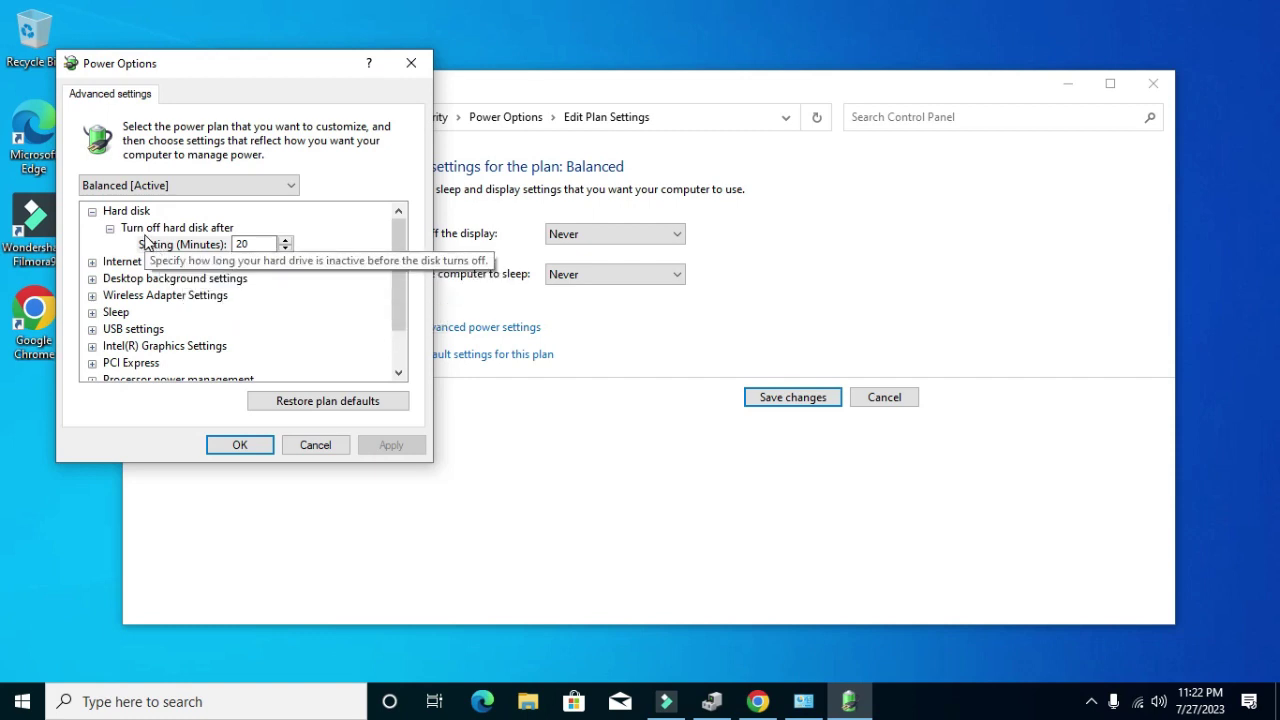
double_click(265, 245)
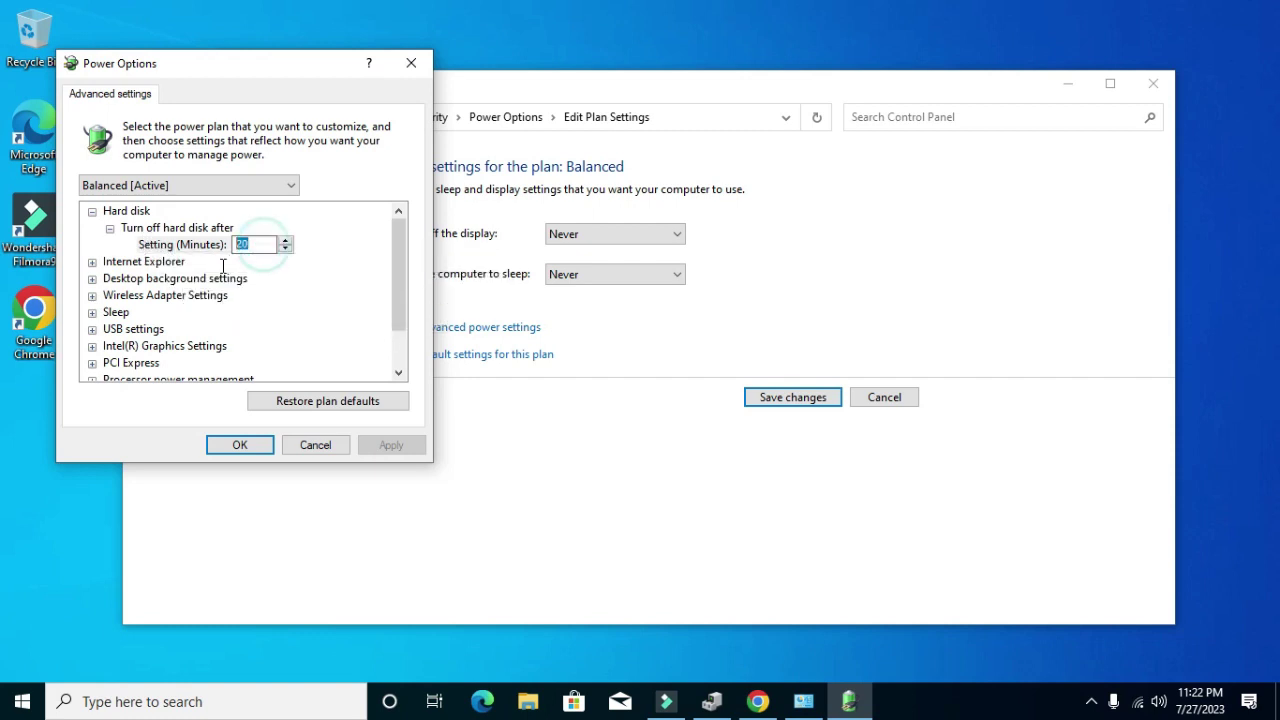
text(0)
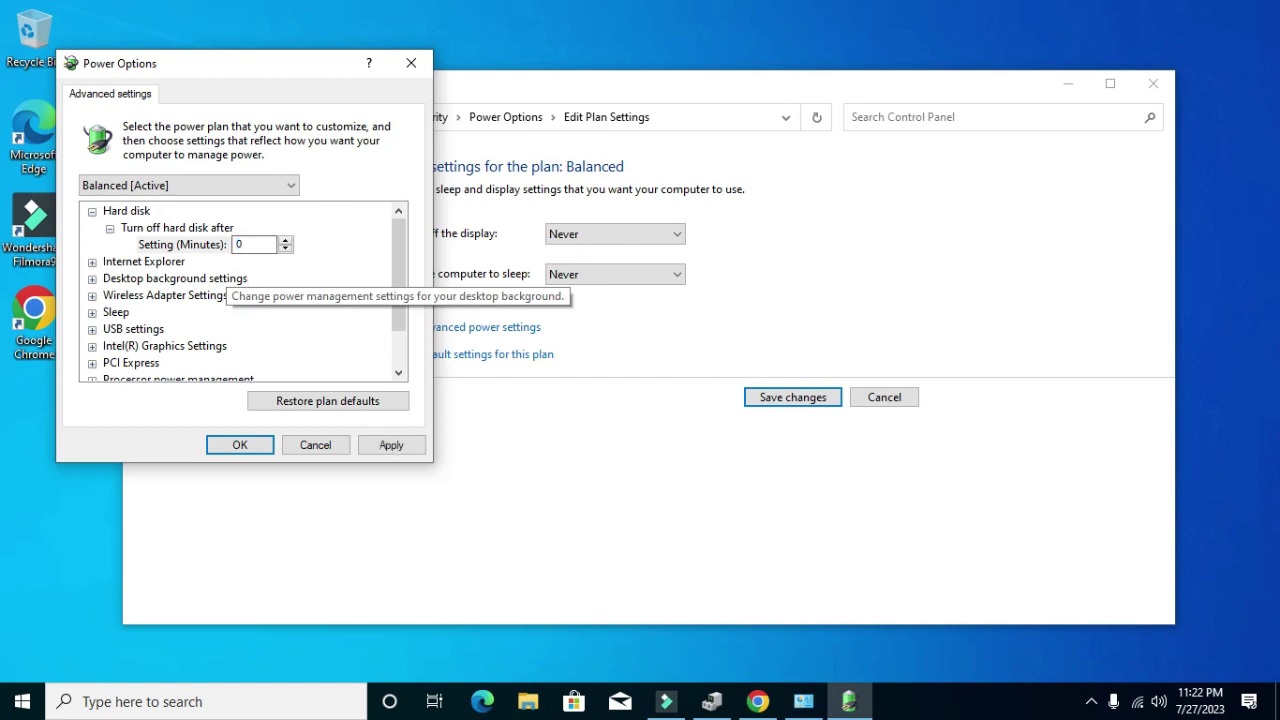
click(91, 313)
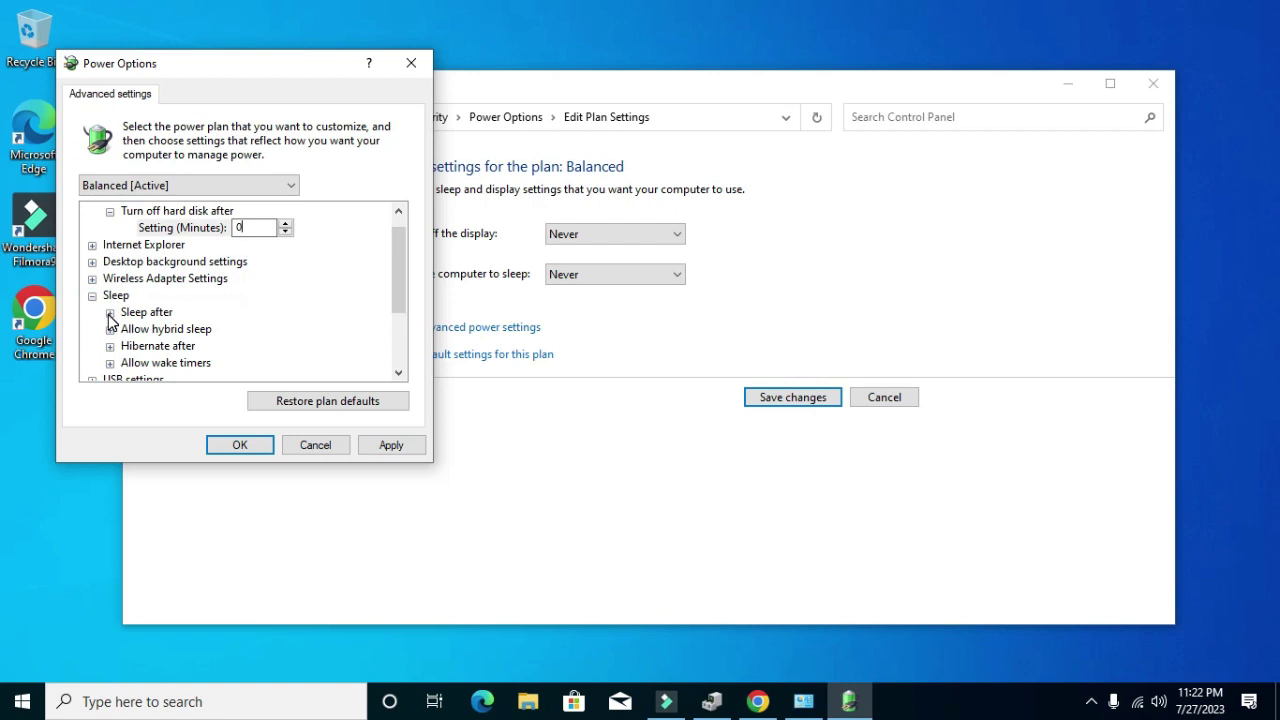
click(110, 313)
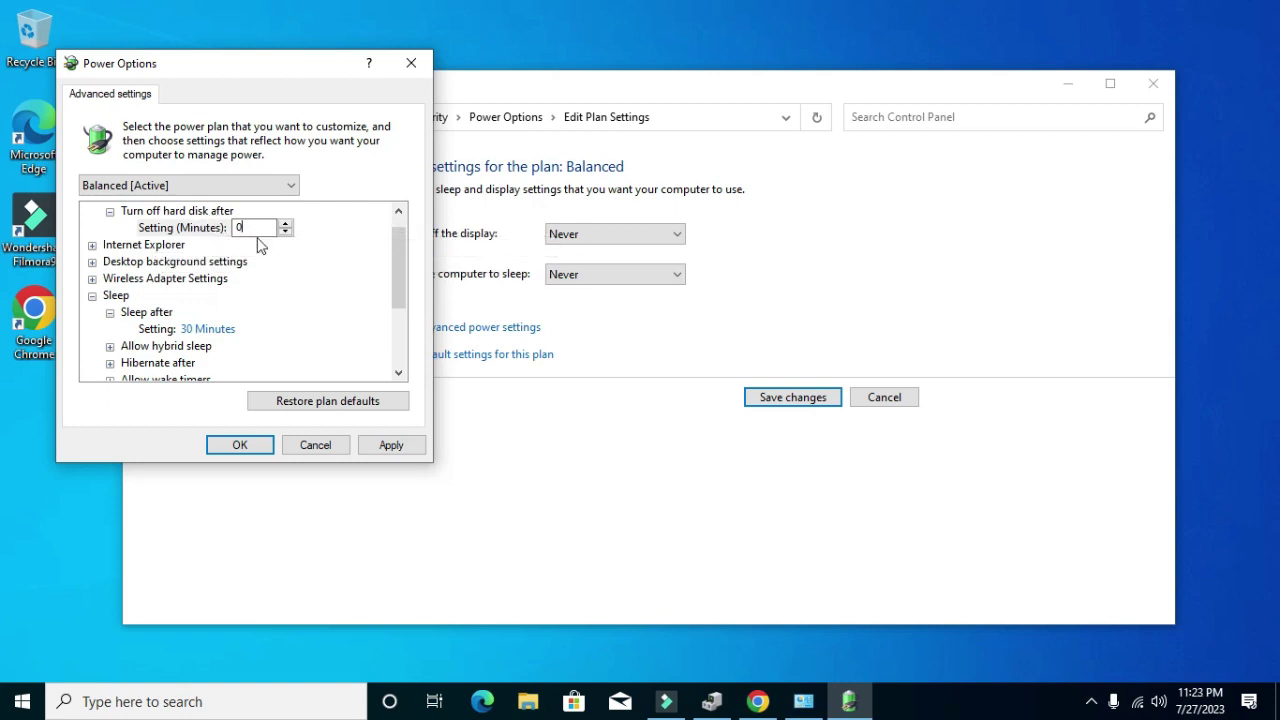
click(205, 330)
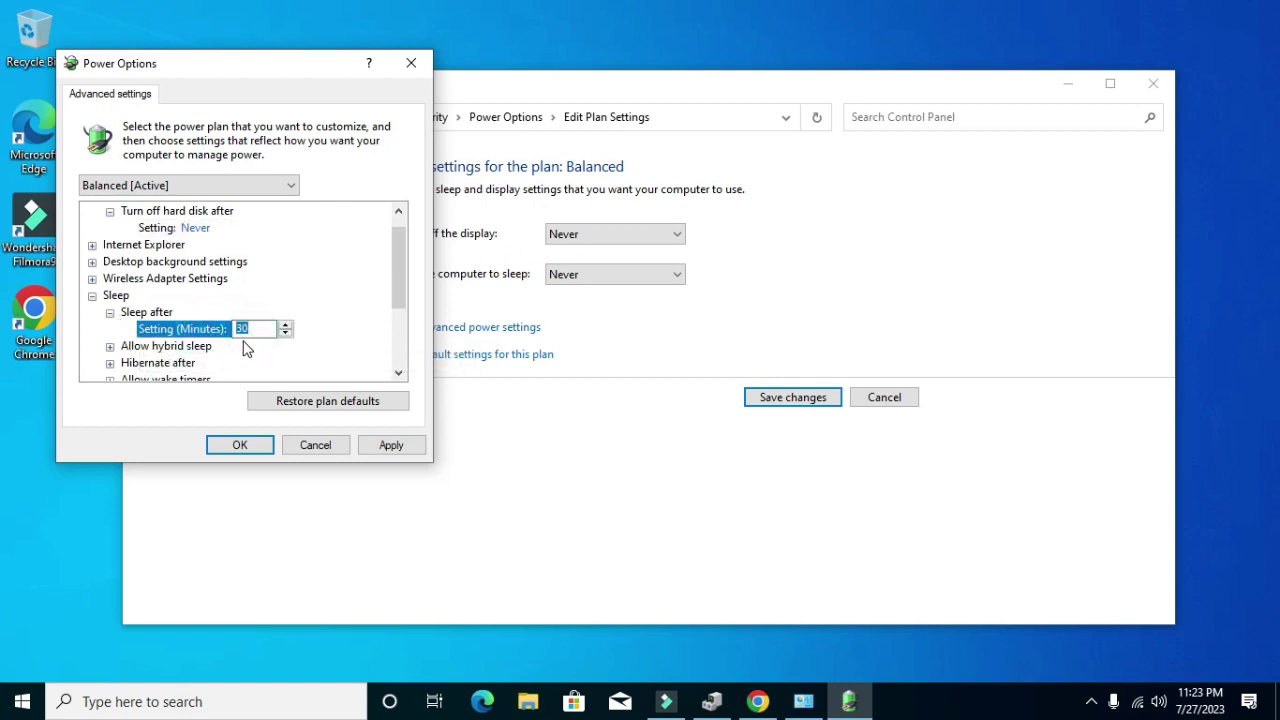
text(0)
Set the Balanced plan's advanced display turn-off time to 0 minutes, apply it and save the plan changes.
scroll(398, 265, down, 2)
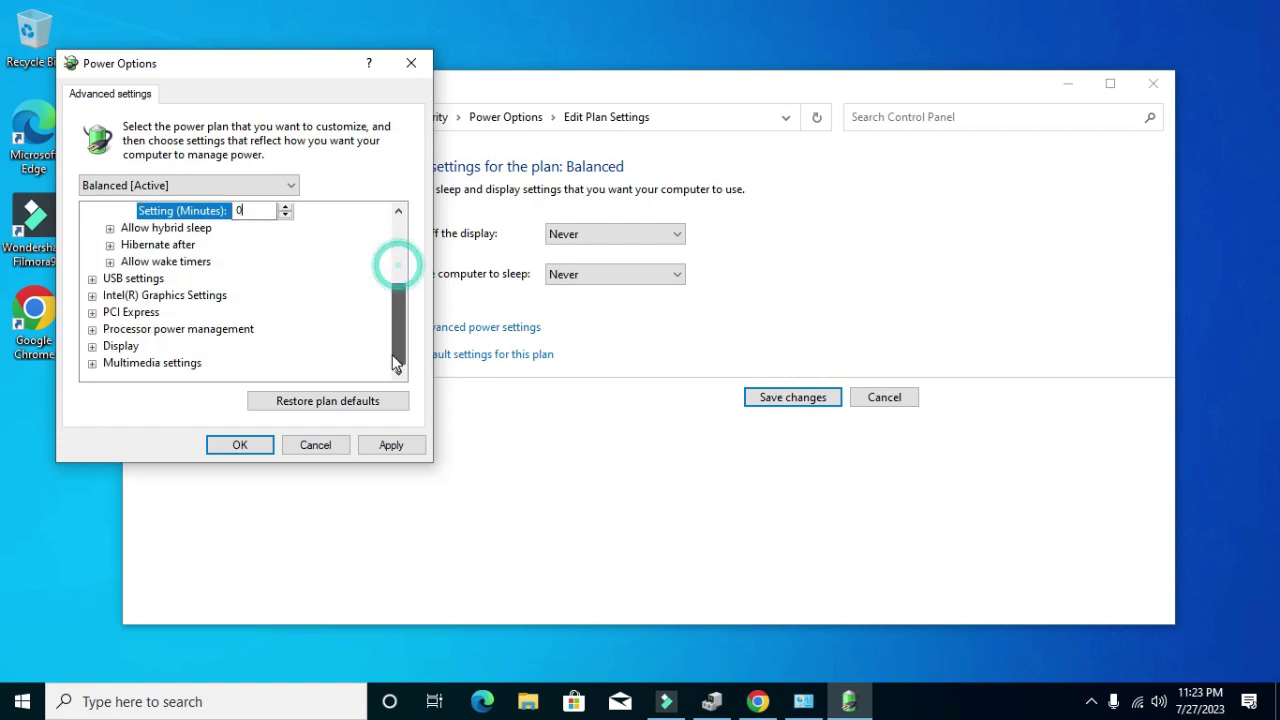
click(92, 346)
click(110, 362)
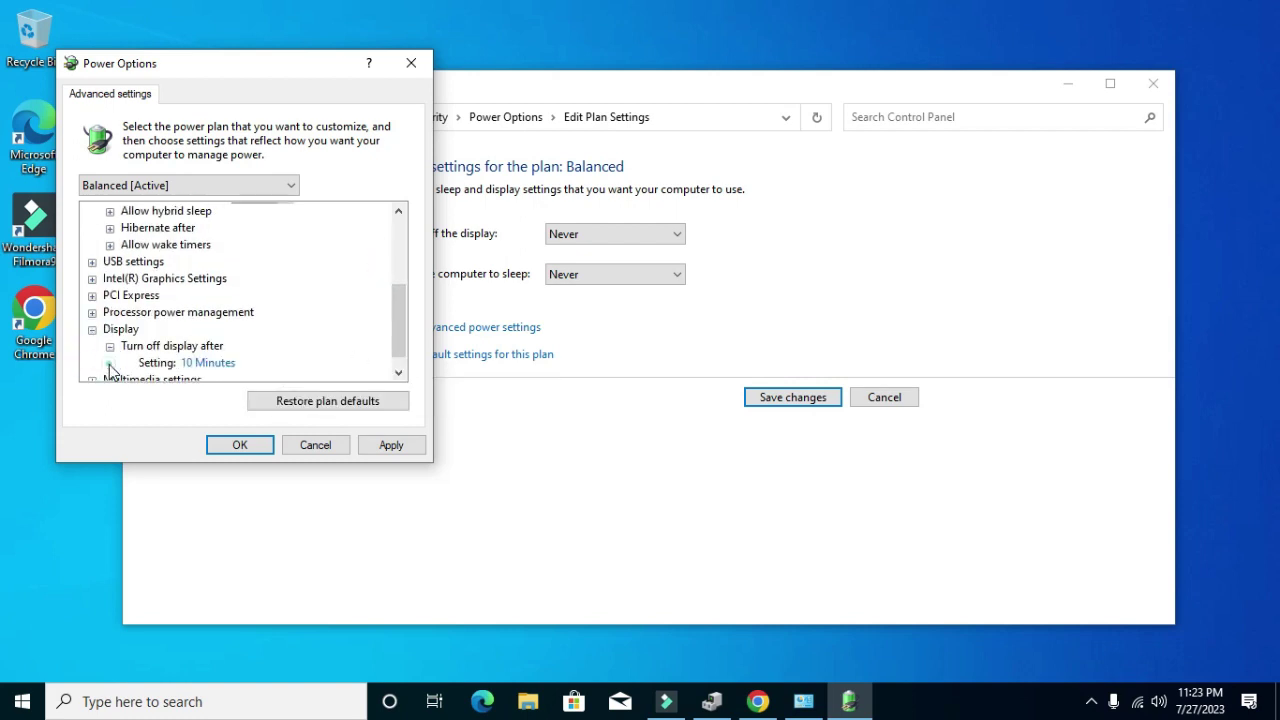
click(225, 365)
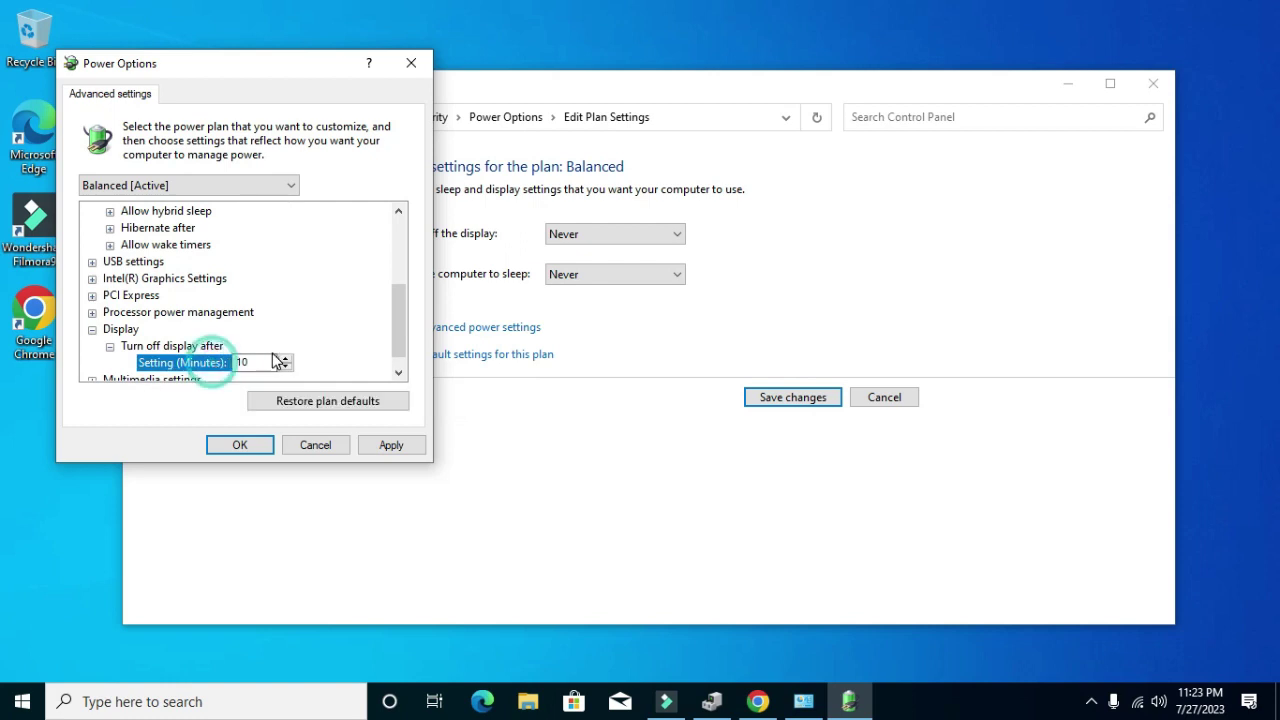
double_click(263, 362)
text(00)
click(386, 449)
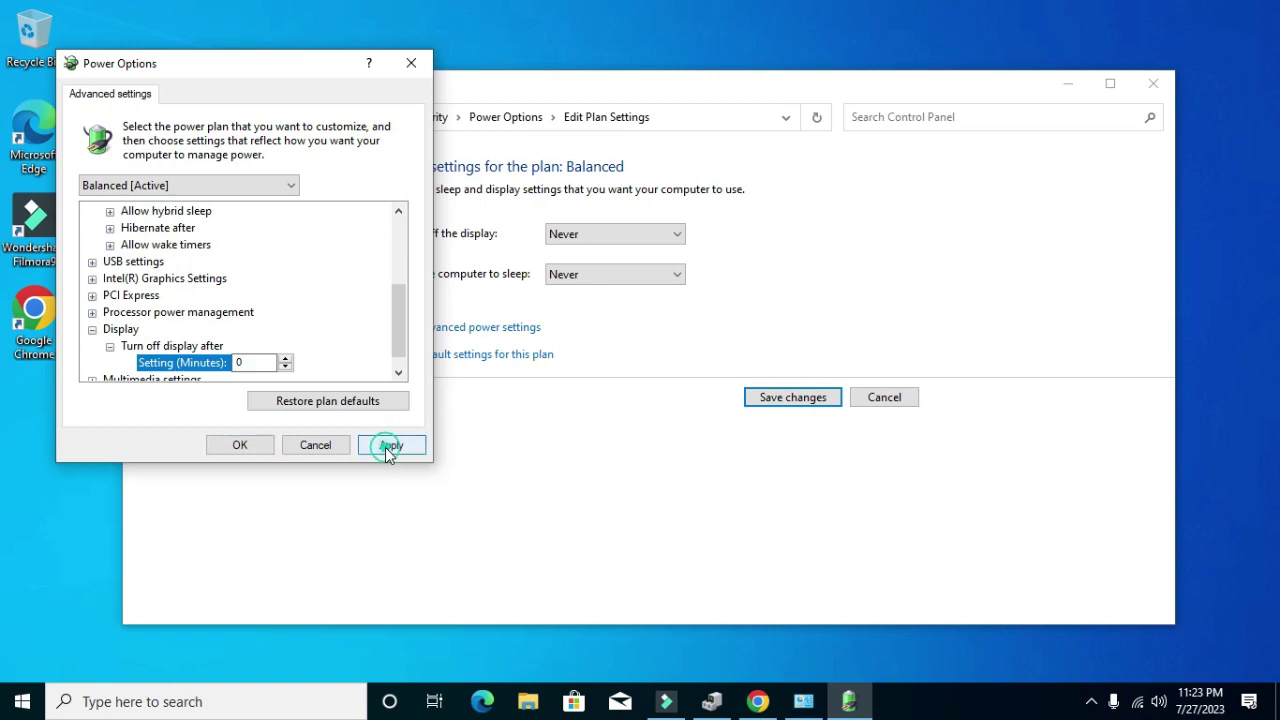
click(245, 449)
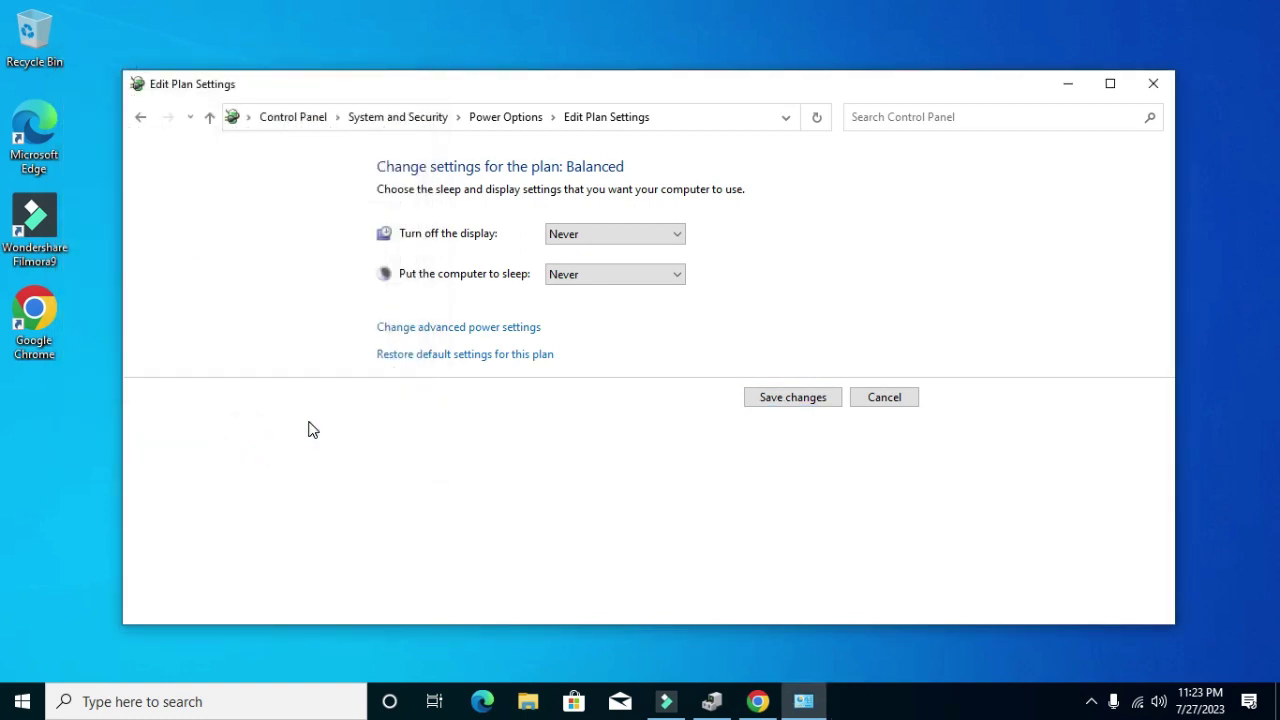
click(790, 400)
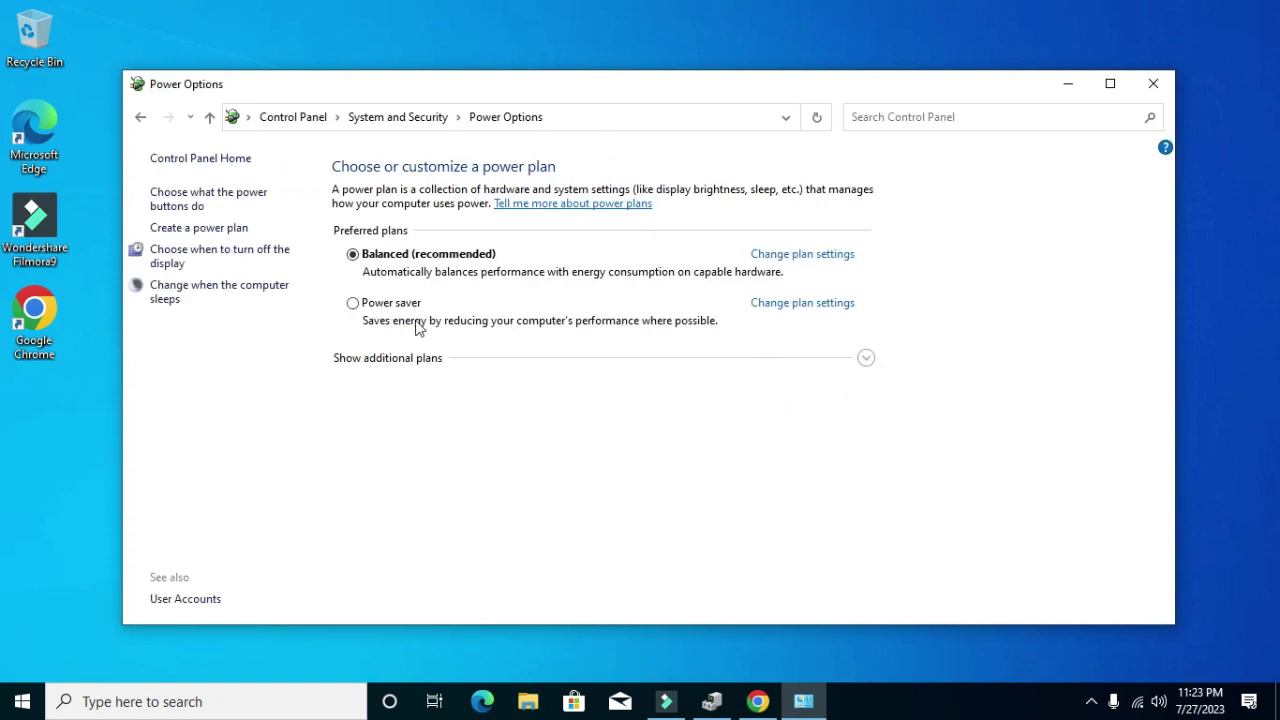
Set the Power saver plan's display turn-off and computer sleep times to Never.
click(798, 304)
click(572, 234)
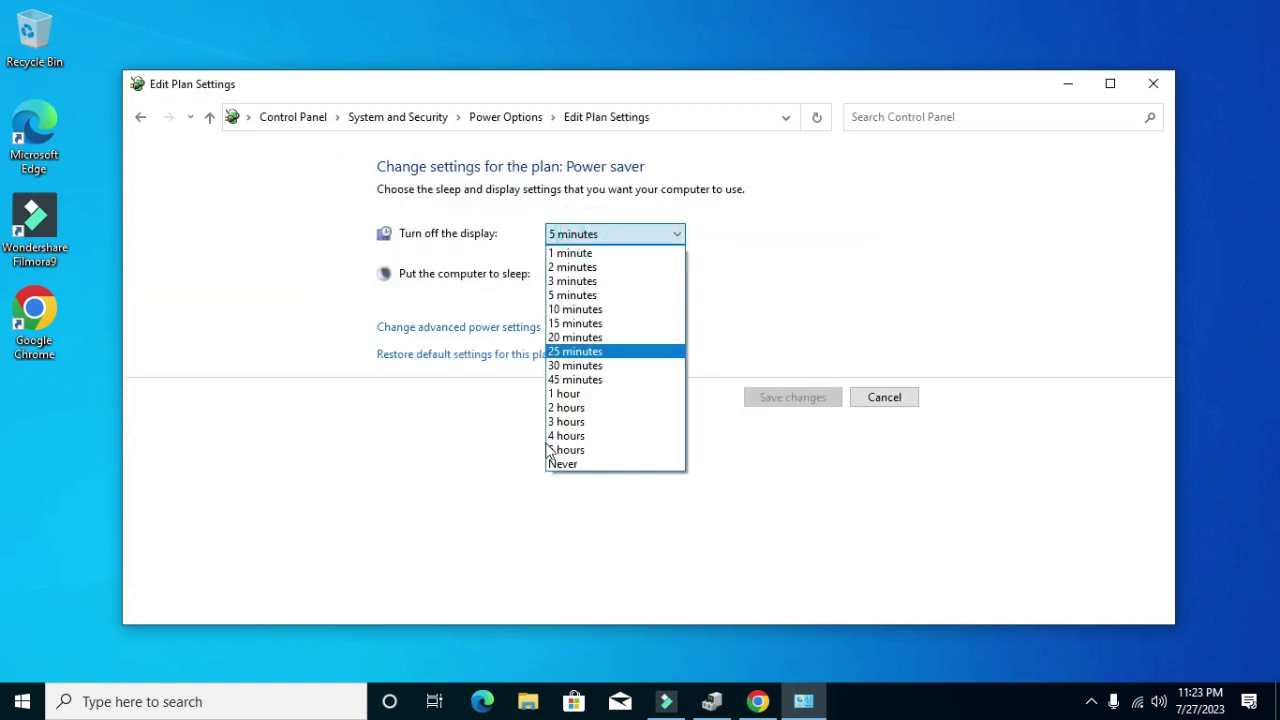
click(578, 466)
click(626, 274)
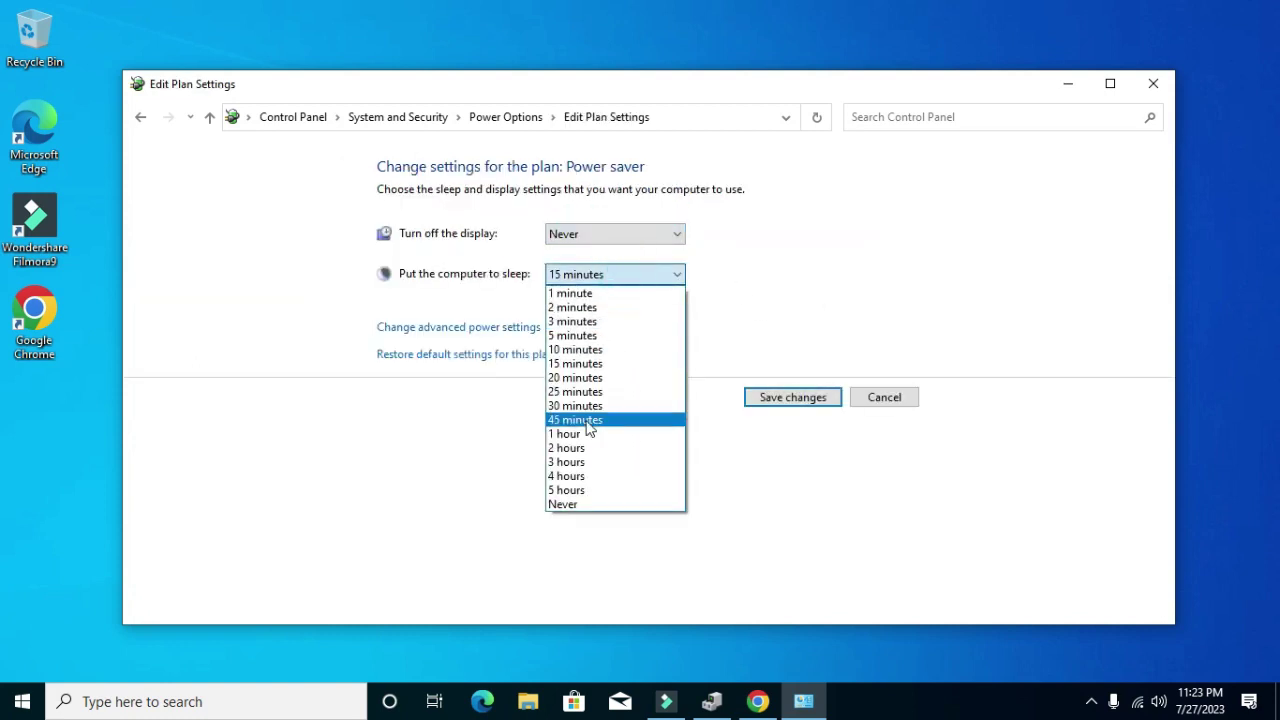
click(578, 505)
In the Power saver plan's advanced power settings, set the hard disk turn-off and Sleep after times to 0 minutes.
click(443, 327)
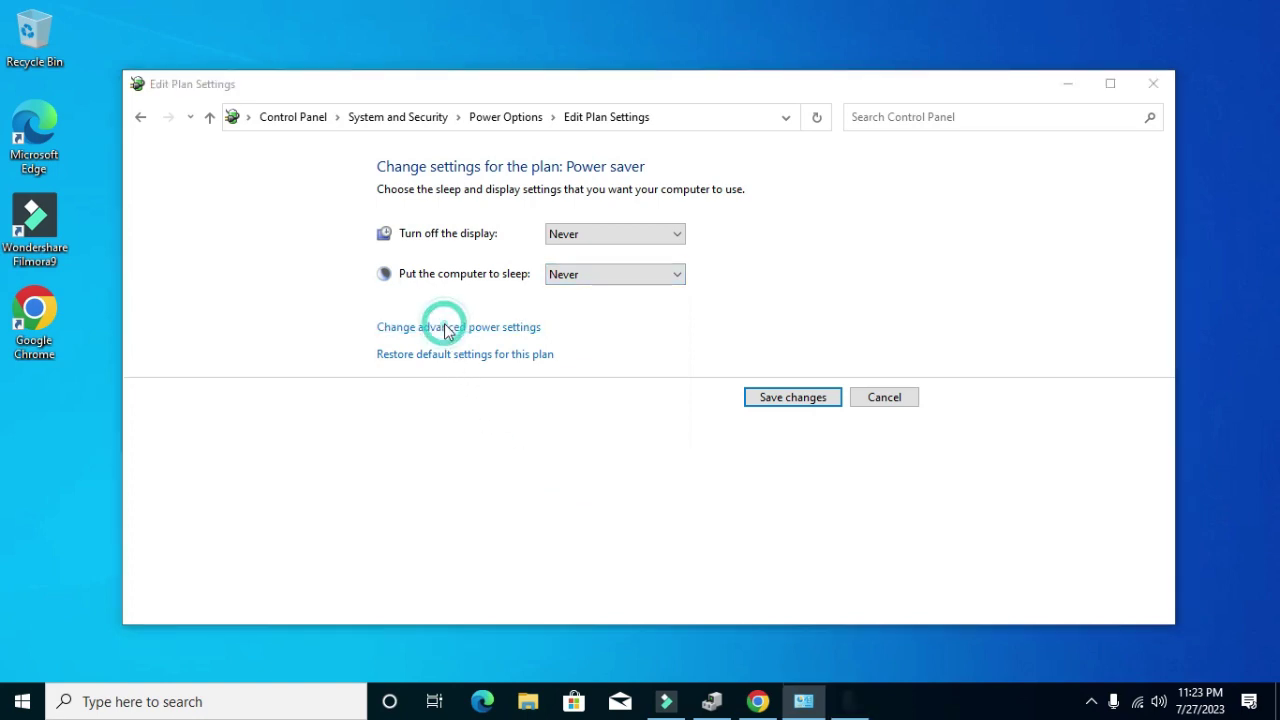
click(278, 268)
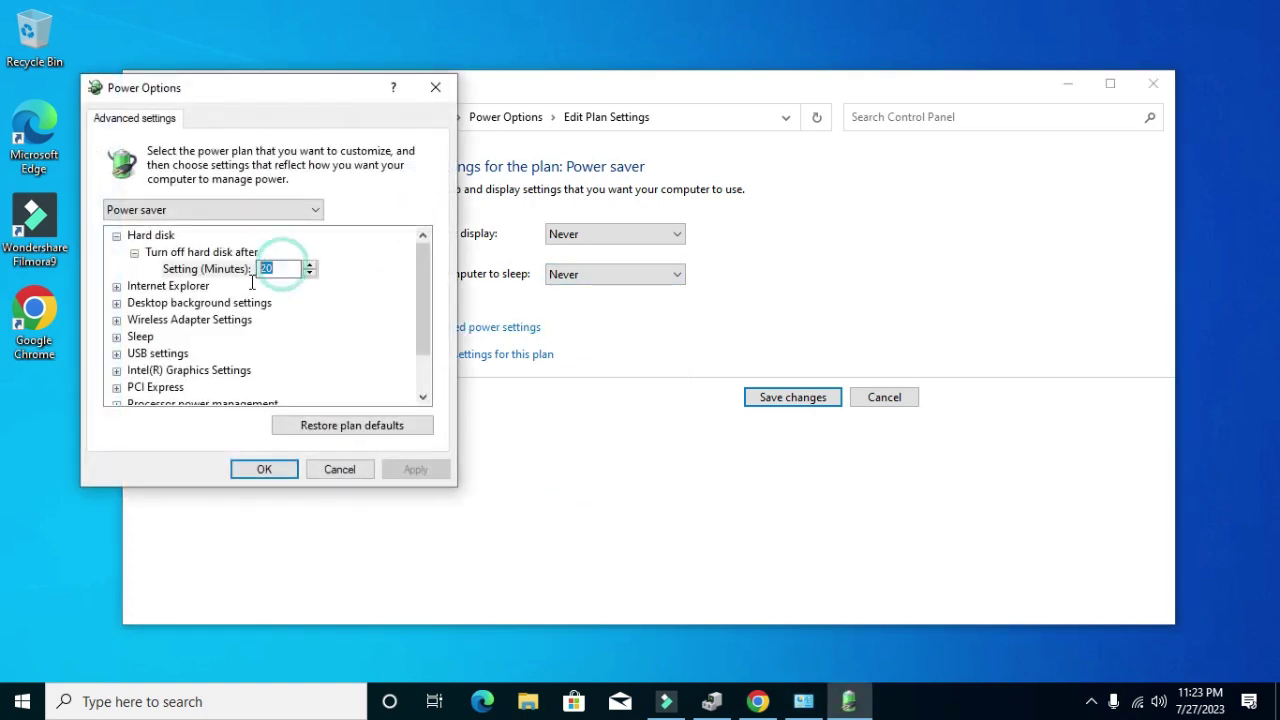
text(0)
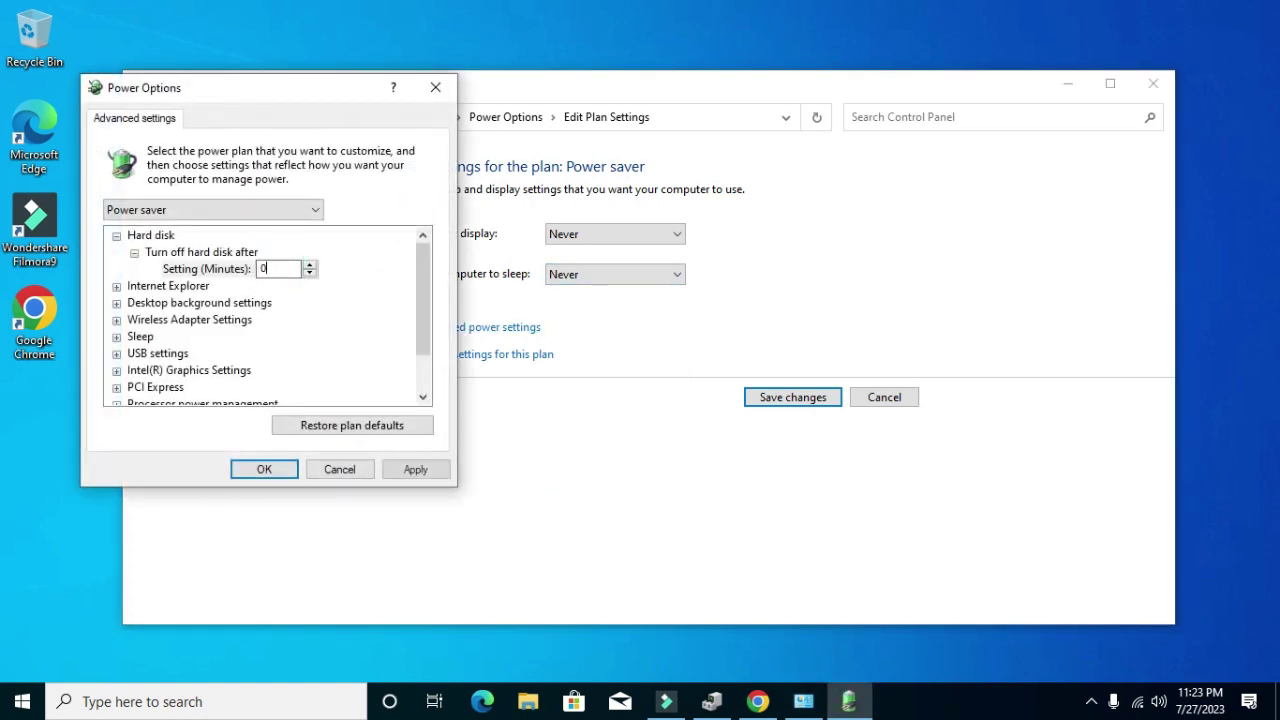
click(117, 338)
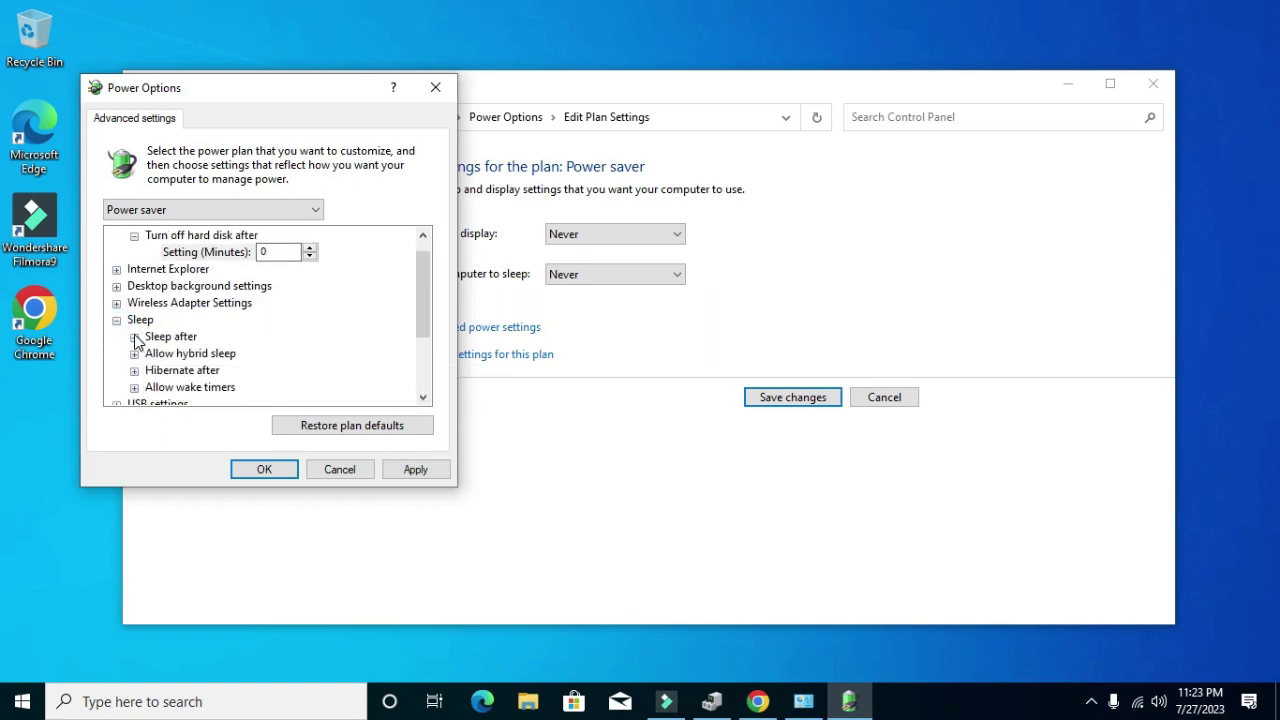
click(134, 337)
click(230, 354)
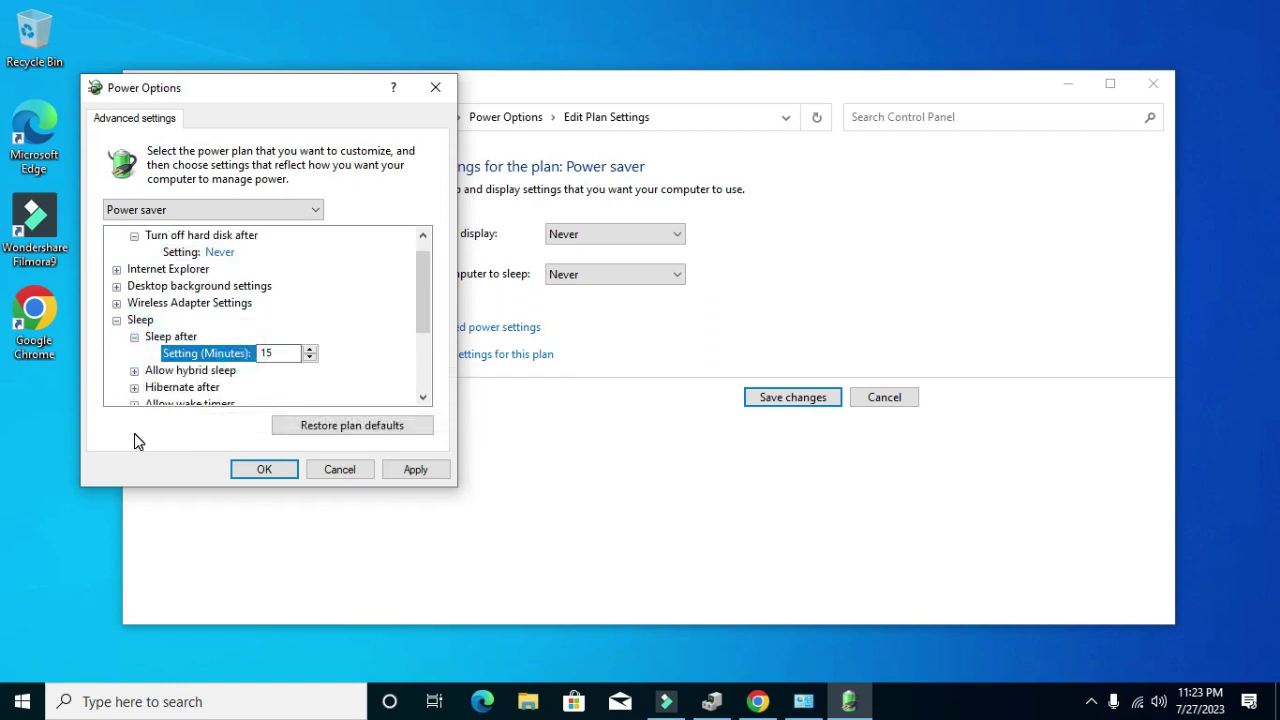
double_click(286, 350)
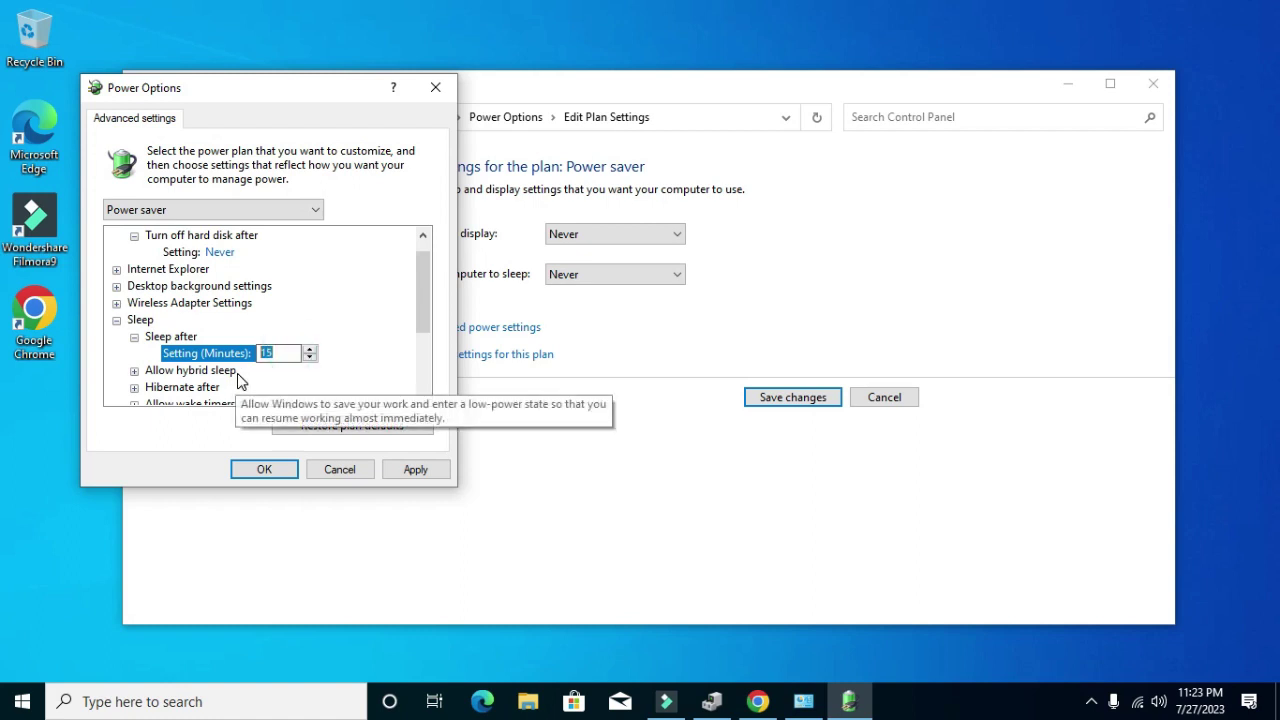
text(0)
Set the Power saver plan's advanced display turn-off time to 0 minutes, apply it and save the plan changes.
scroll(240, 380, down, 2)
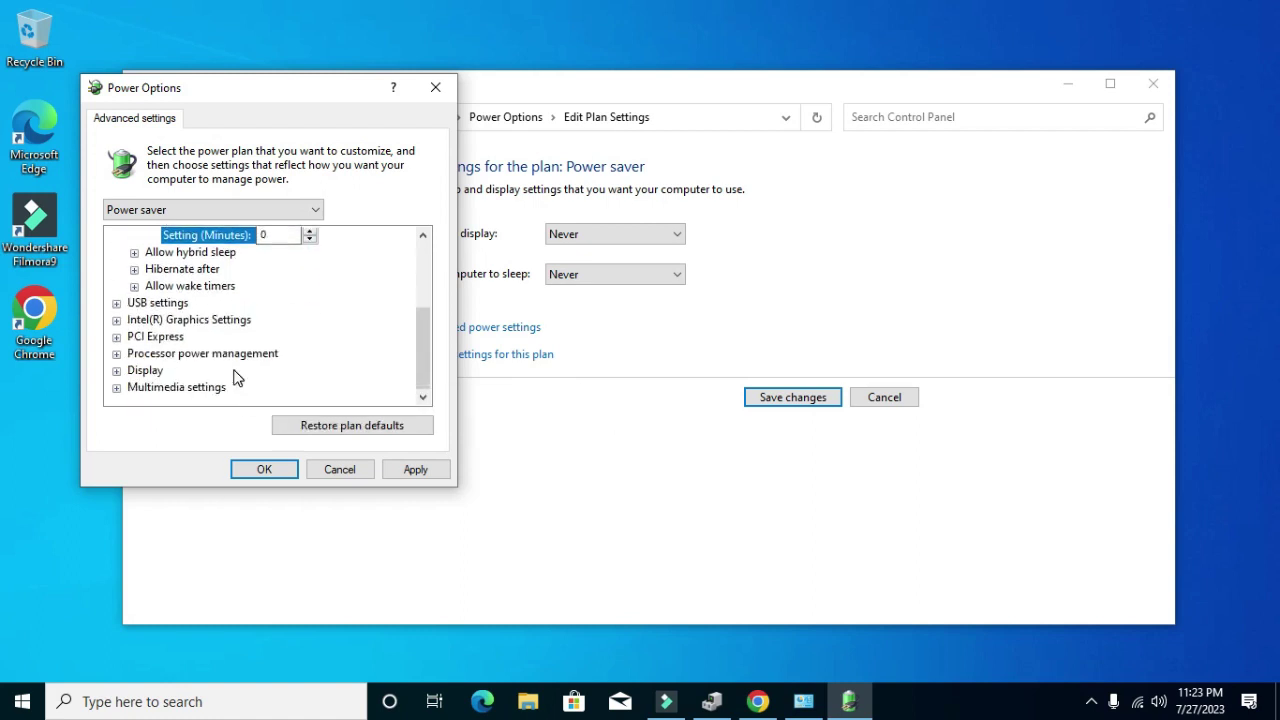
click(117, 370)
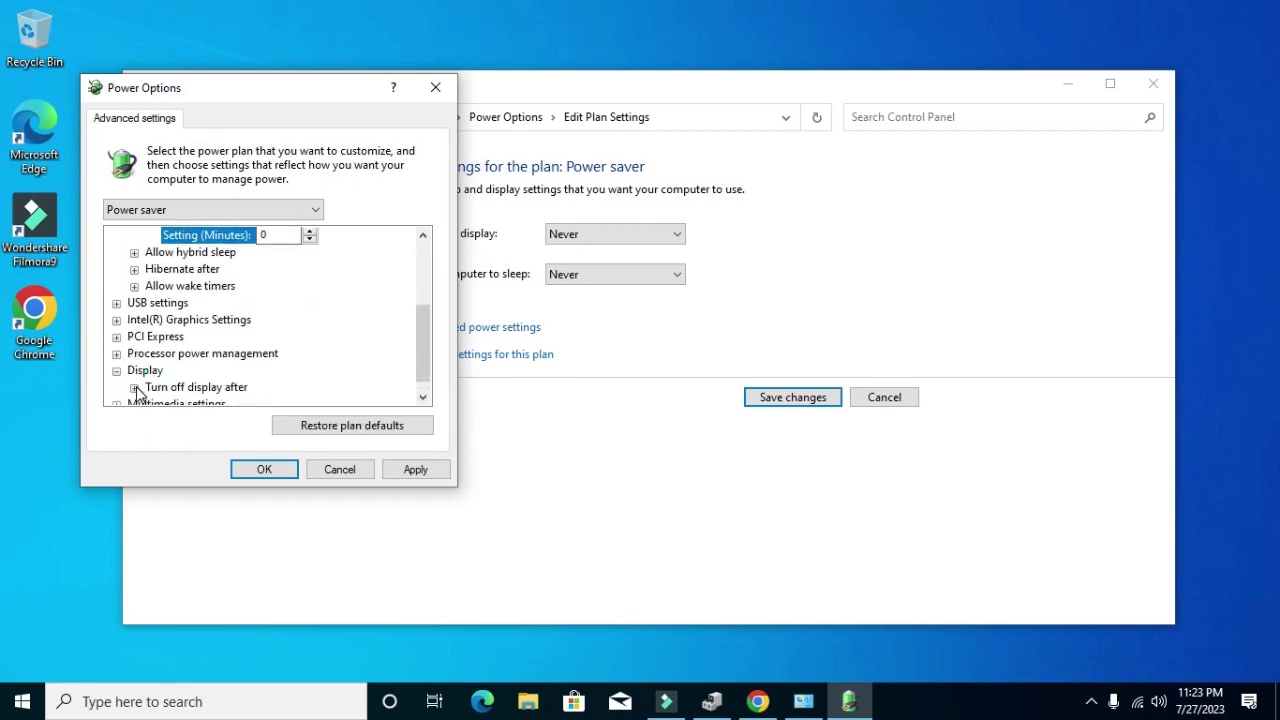
click(134, 387)
click(238, 392)
double_click(283, 387)
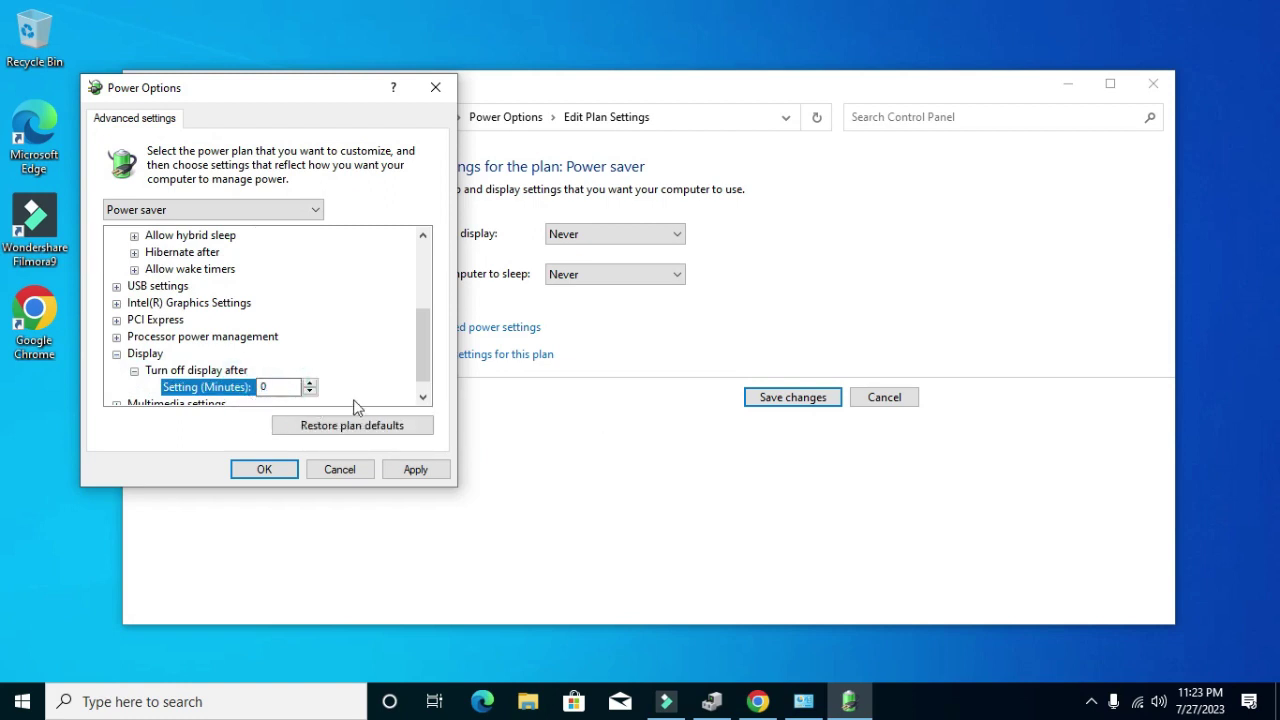
click(410, 471)
click(262, 469)
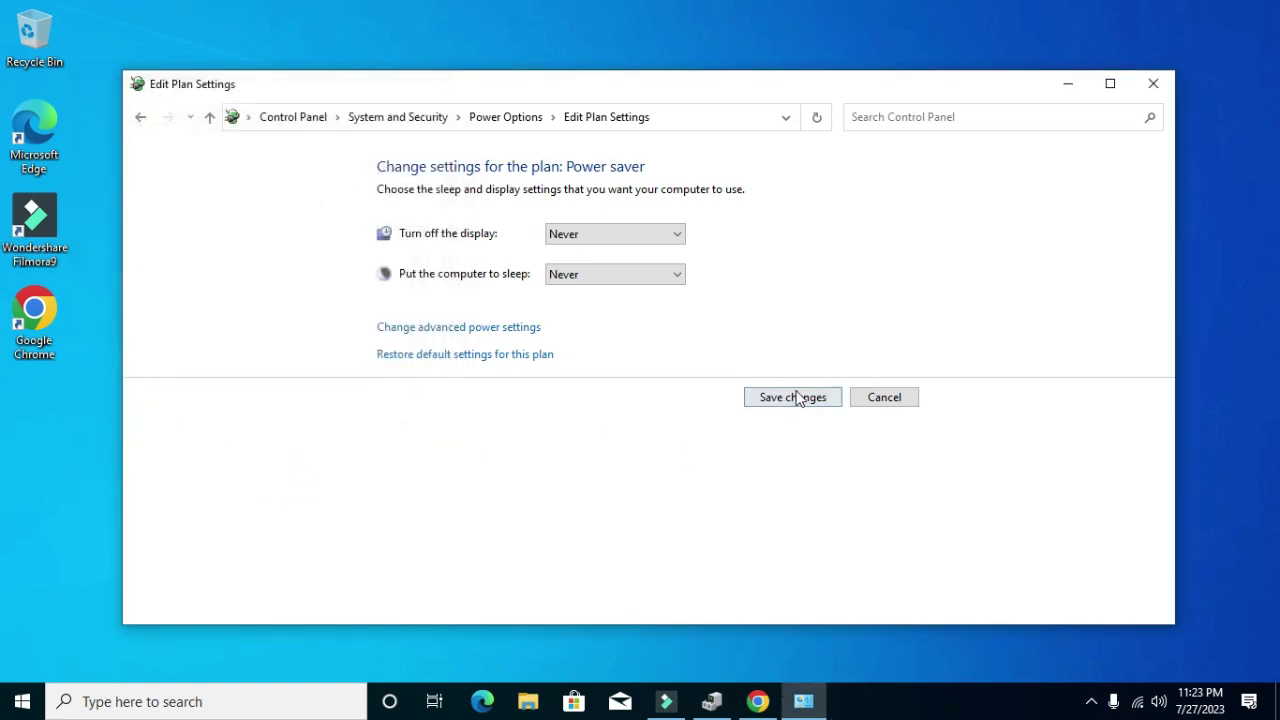
click(789, 399)
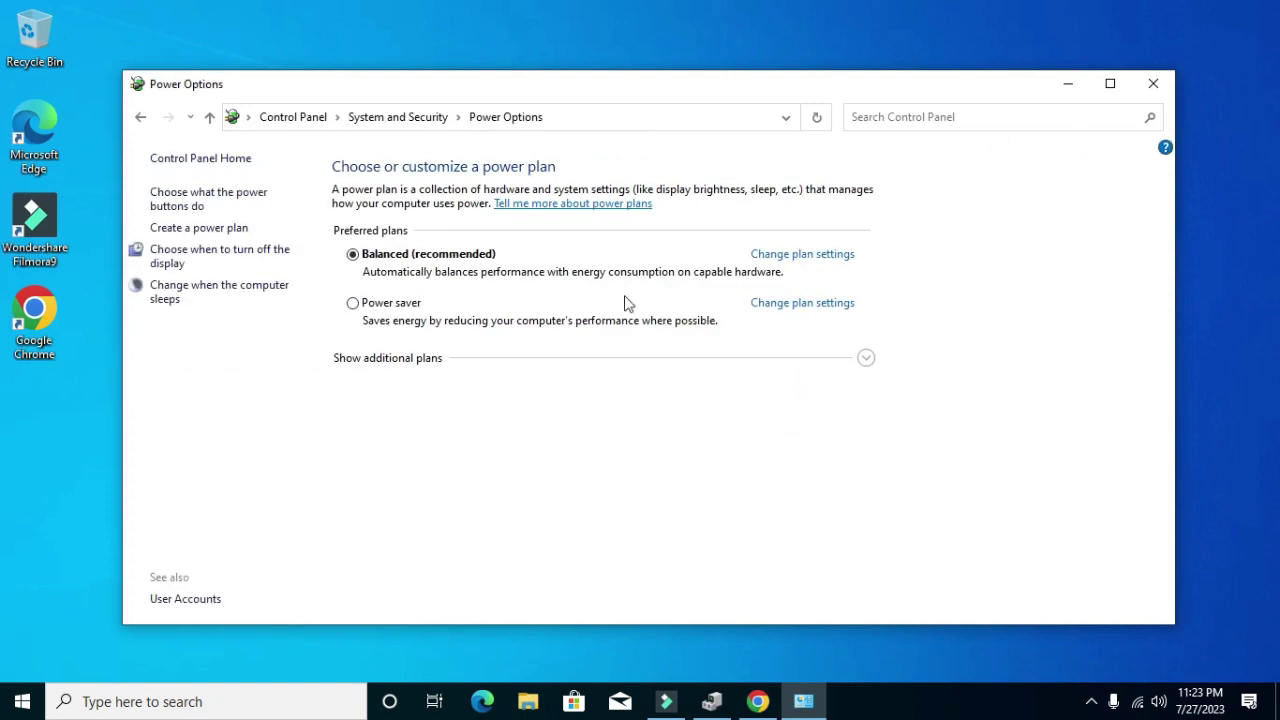
Show the additional High performance plan, set its display turn-off time to Never and open its advanced power settings.
click(864, 361)
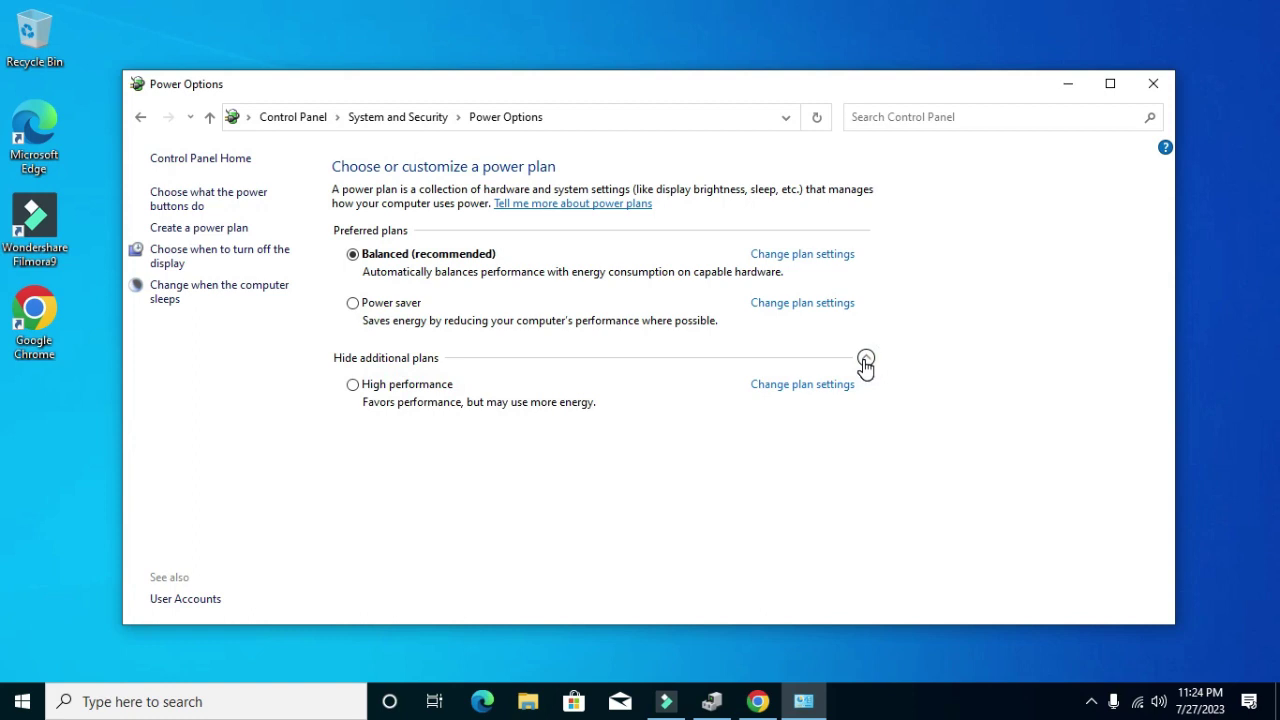
click(829, 386)
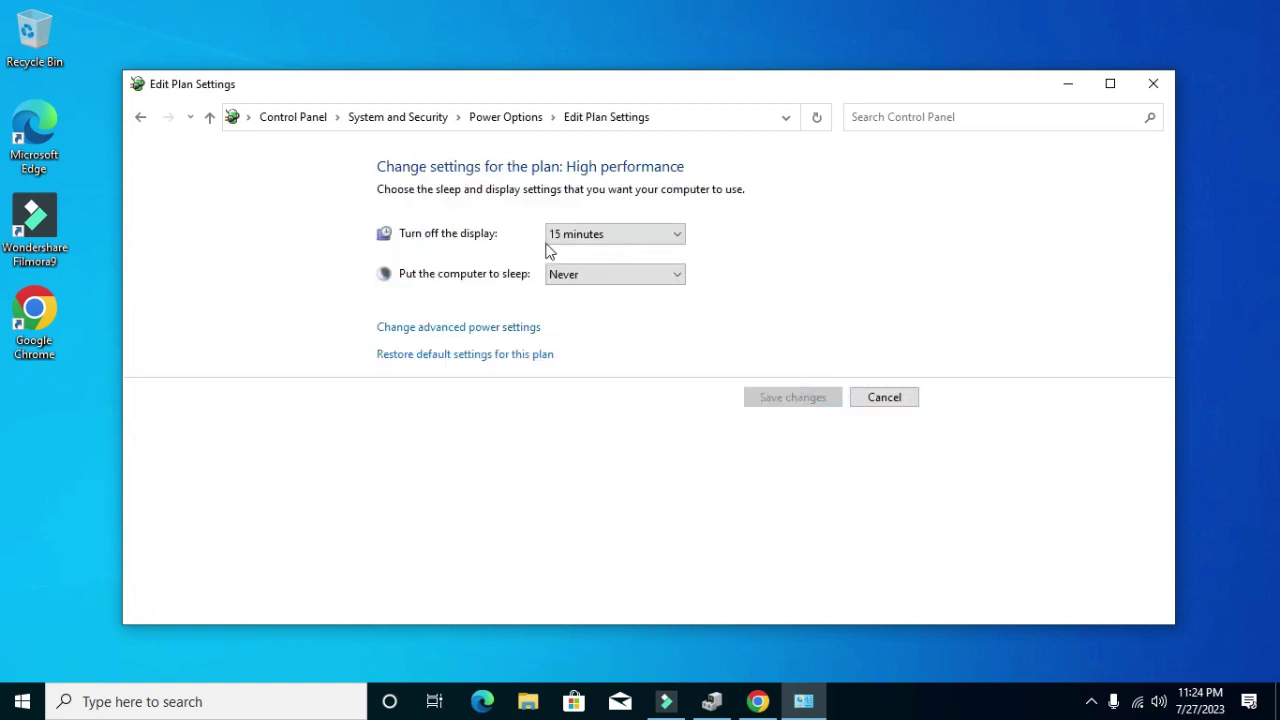
click(557, 234)
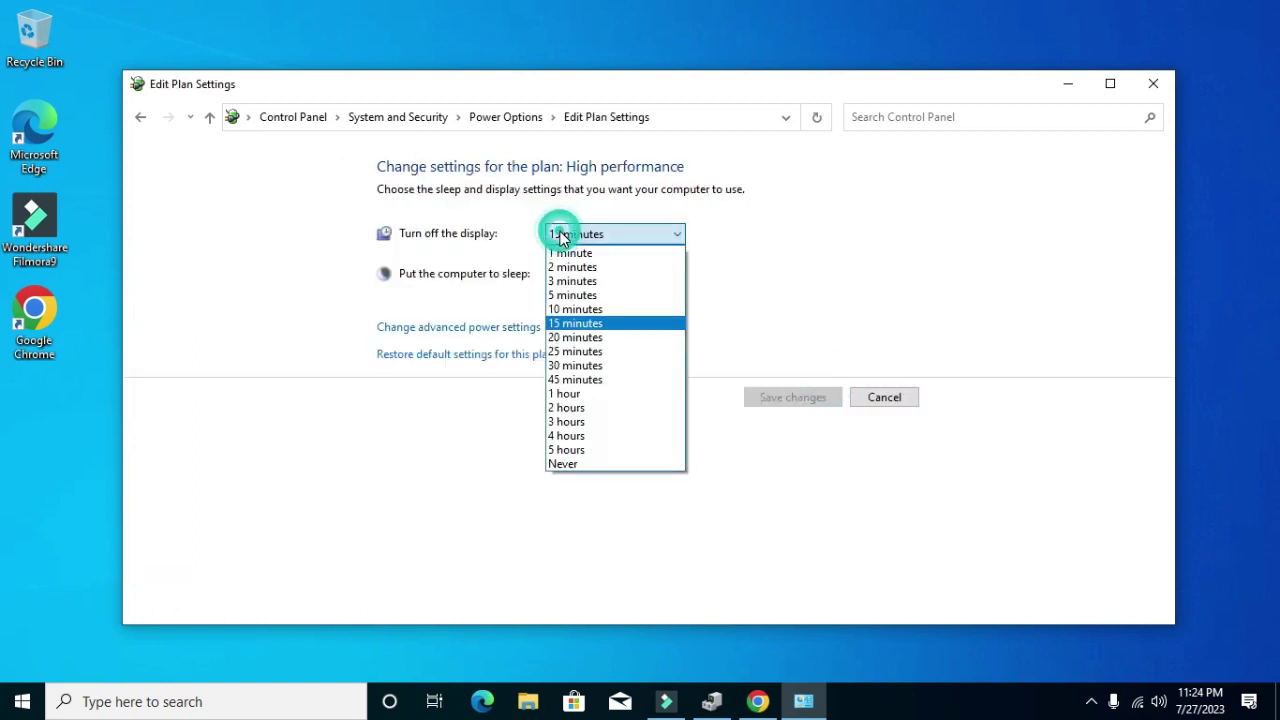
click(570, 466)
click(471, 330)
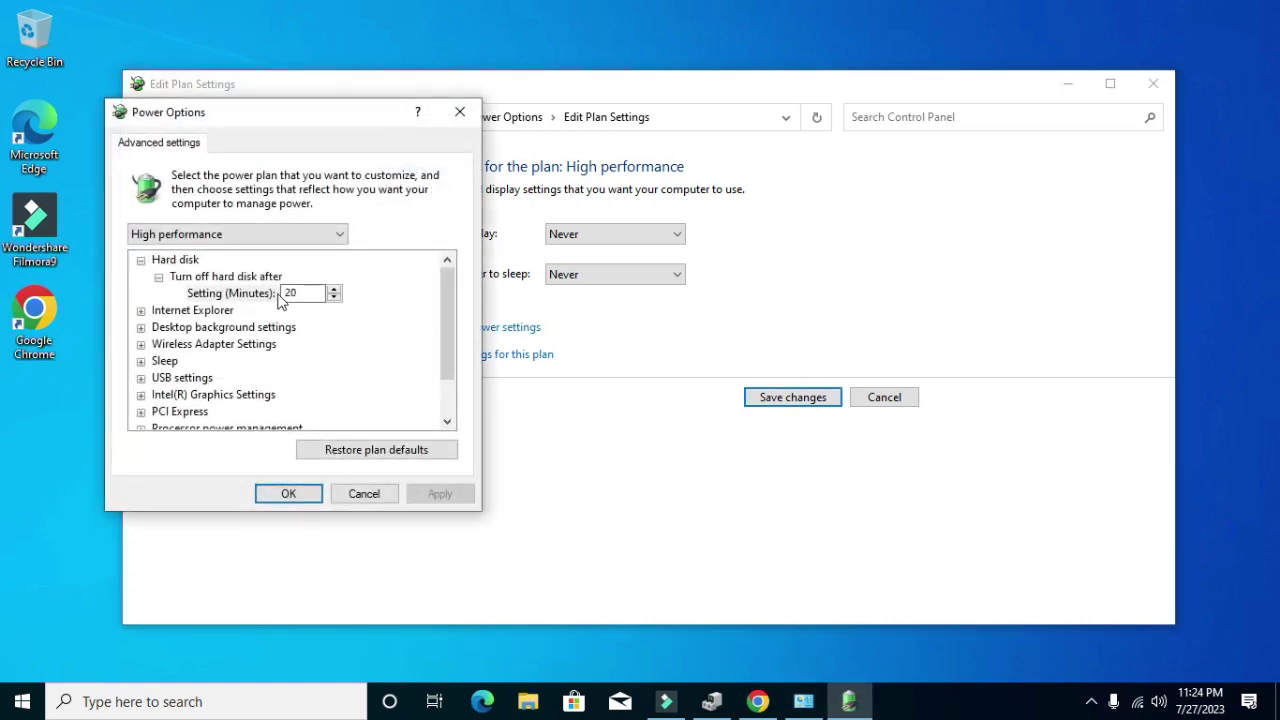
In the High performance plan's advanced settings, set the hard disk turn-off time to 0 minutes and expand the Sleep after setting.
click(298, 292)
text(0)
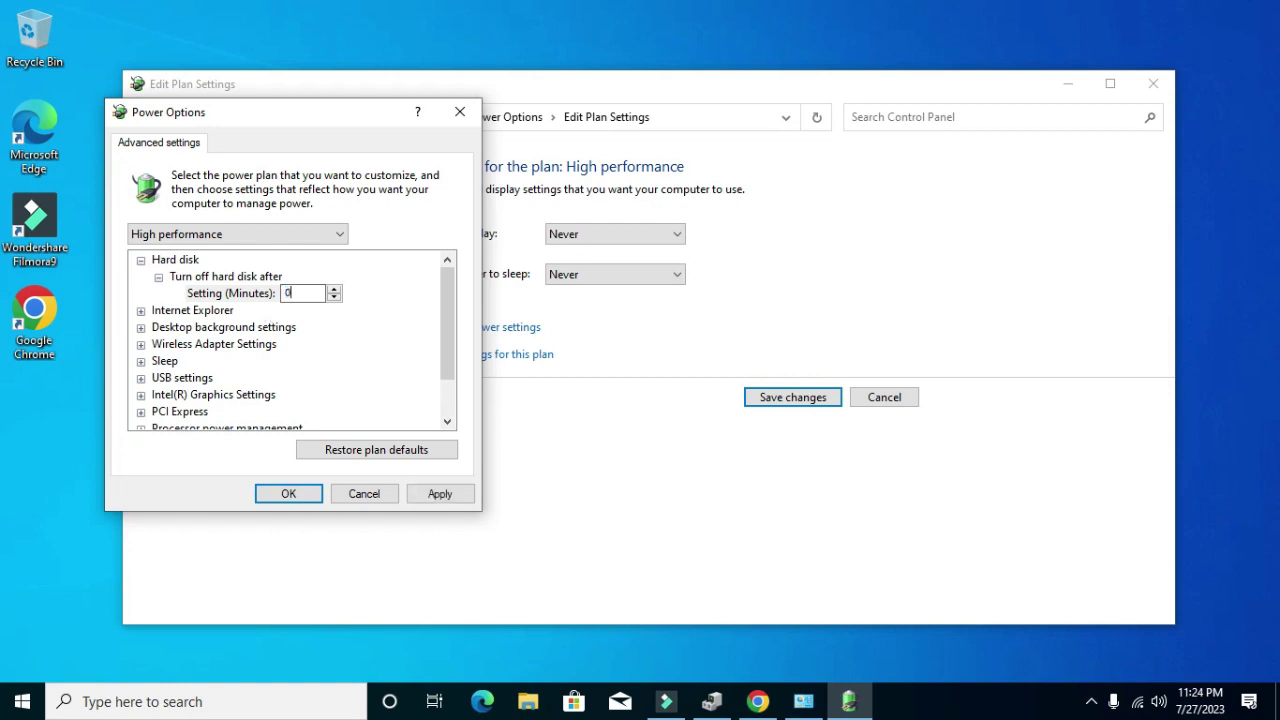
click(140, 361)
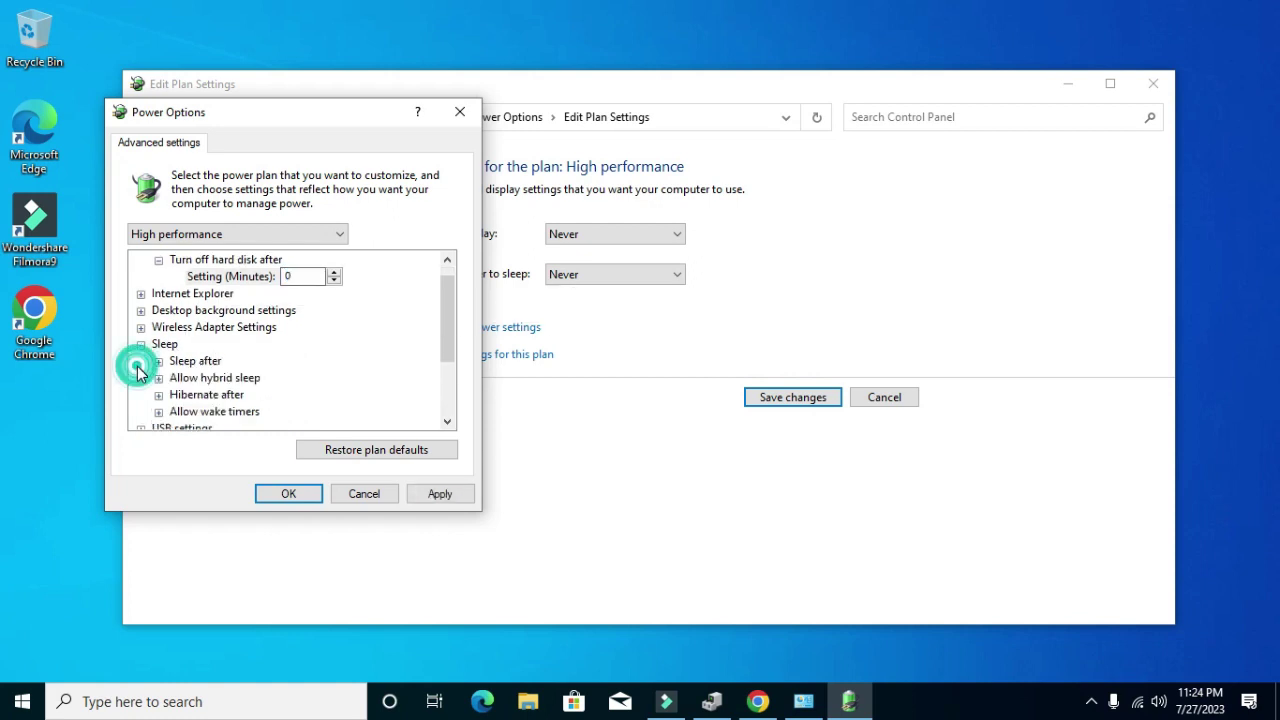
click(158, 361)
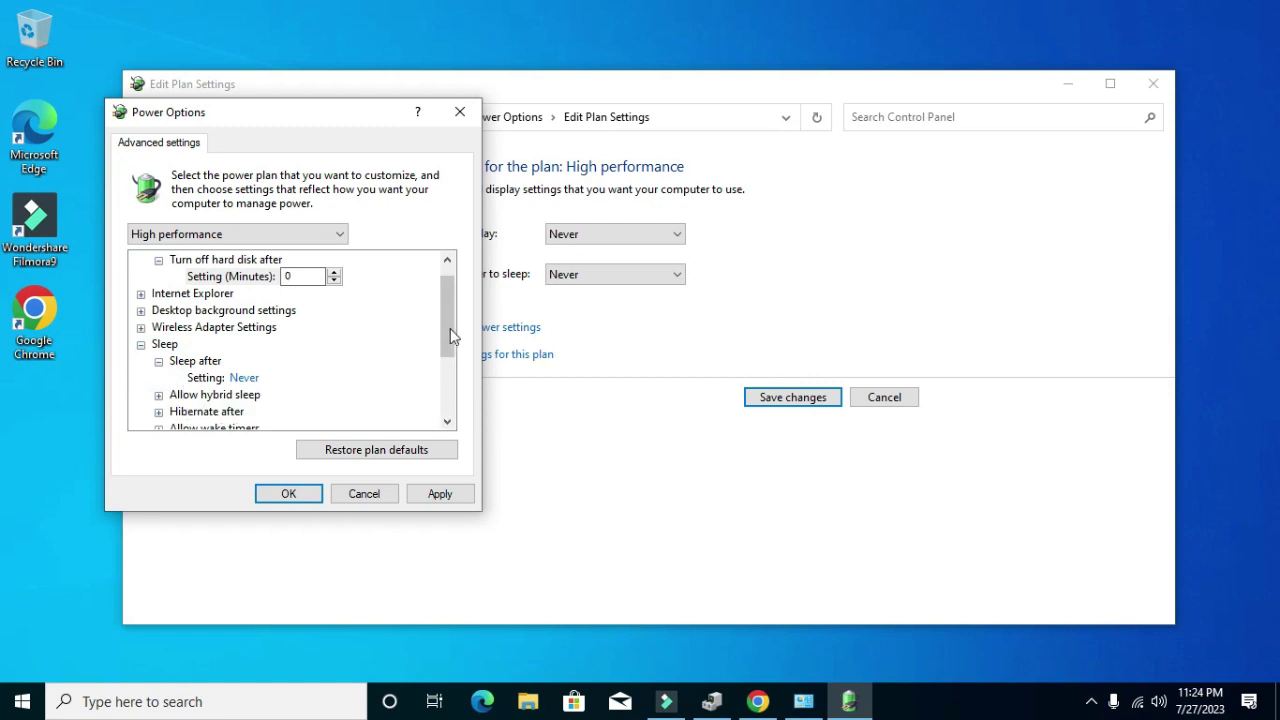
Set the High performance plan's advanced display turn-off time to 0 minutes.
drag(446, 327, 444, 405)
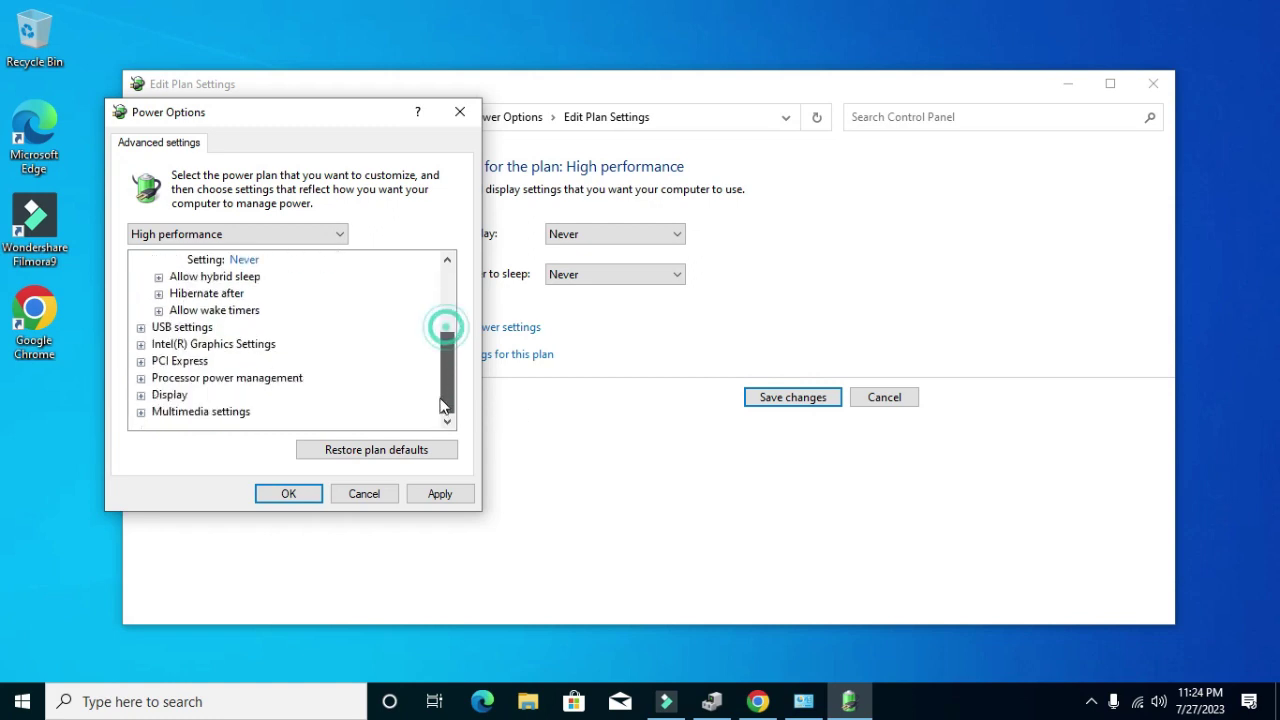
click(141, 395)
click(158, 411)
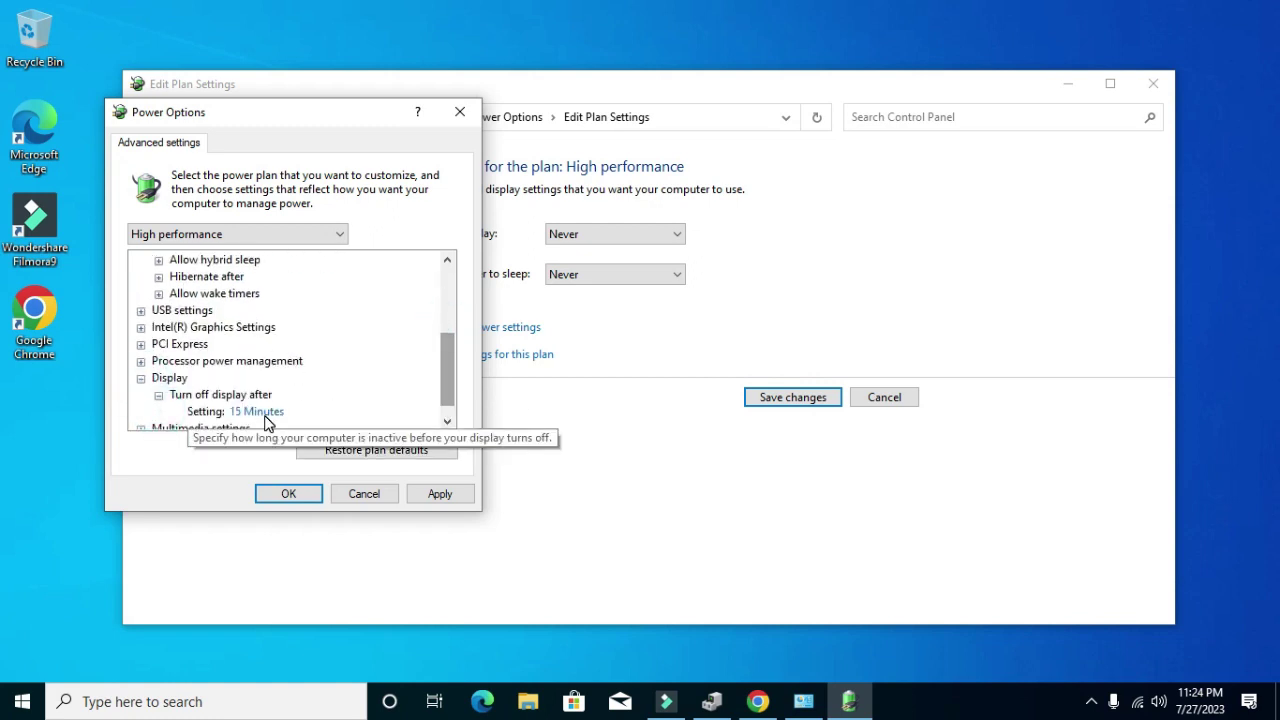
click(266, 414)
double_click(279, 418)
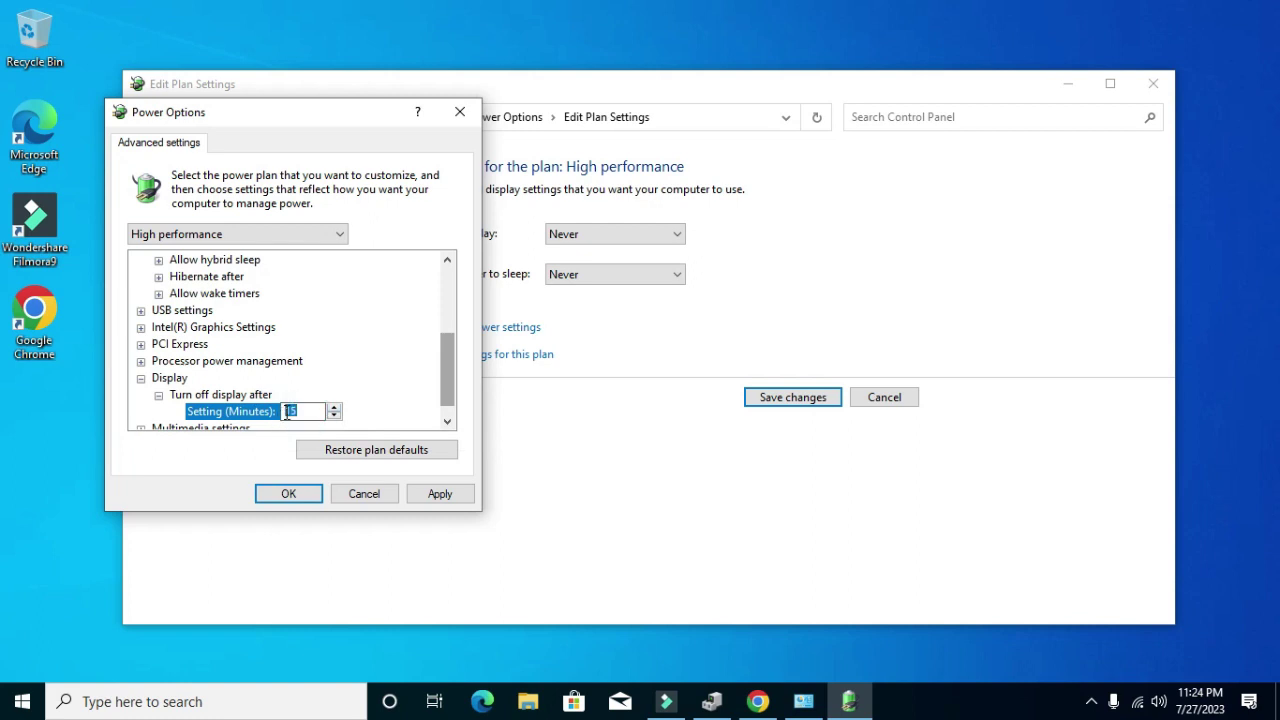
text(0)
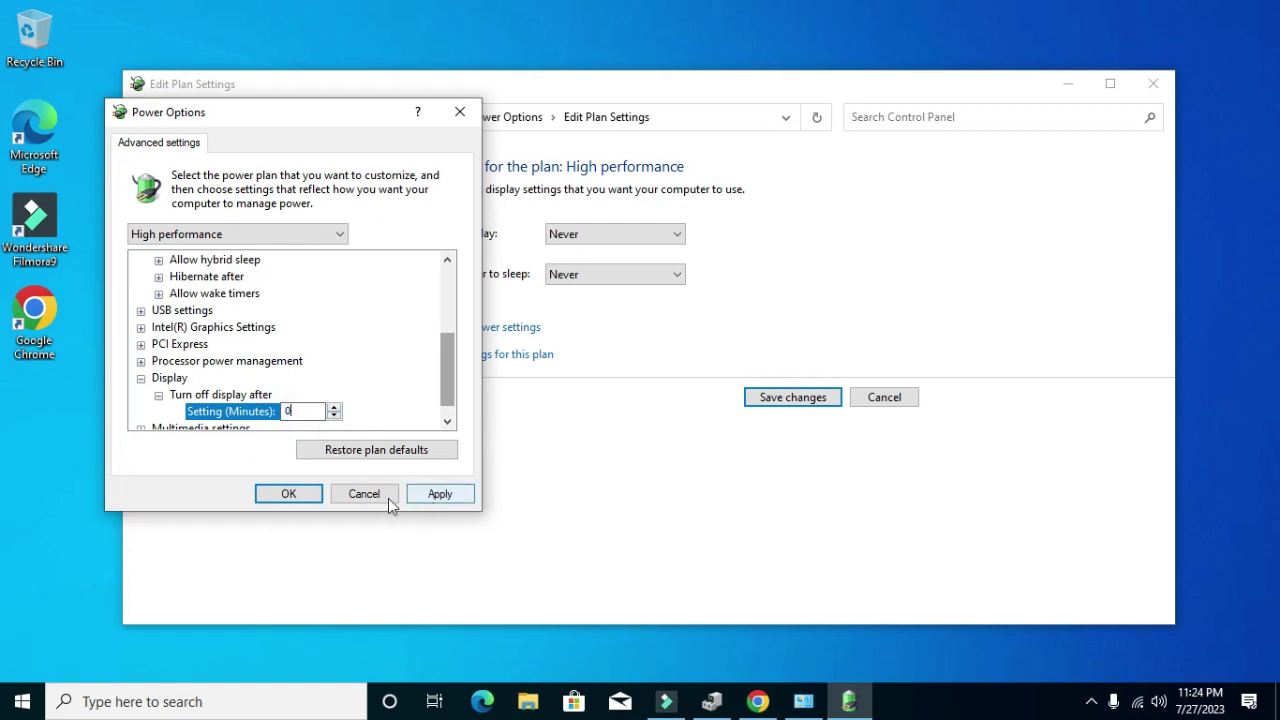
Apply the advanced power settings, save the High performance plan changes and close the power options window.
click(440, 494)
click(285, 494)
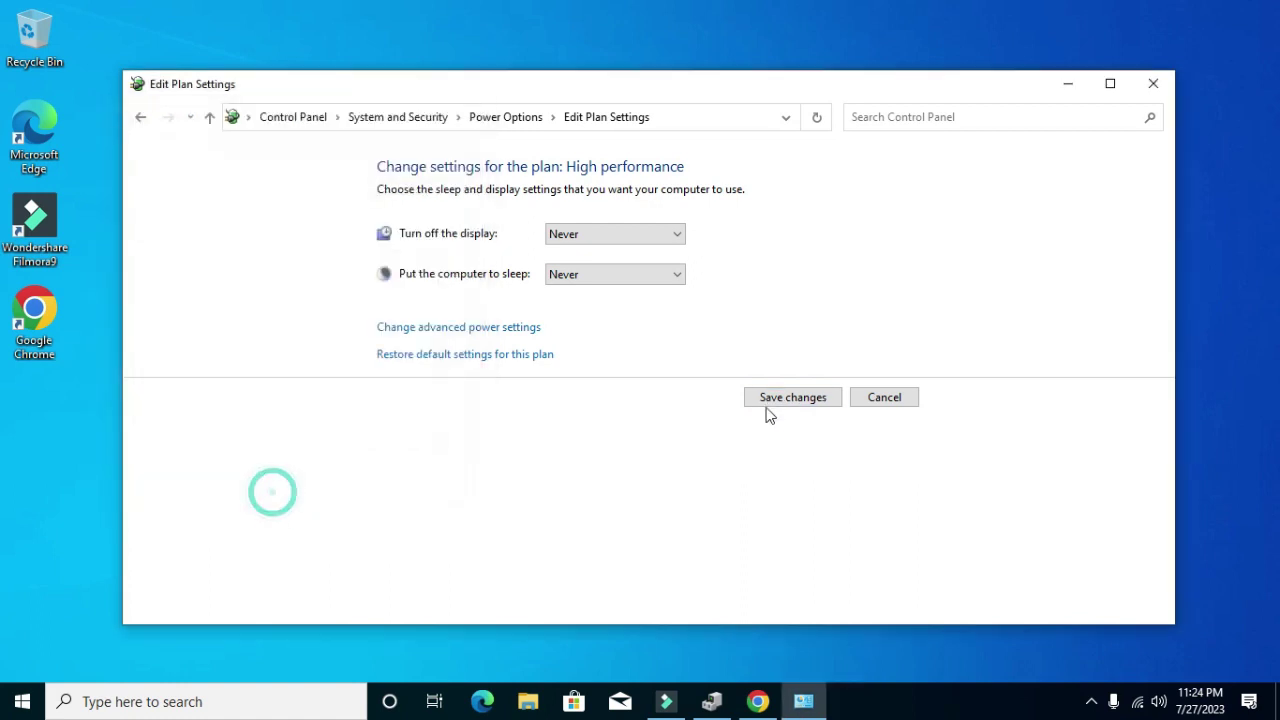
click(779, 407)
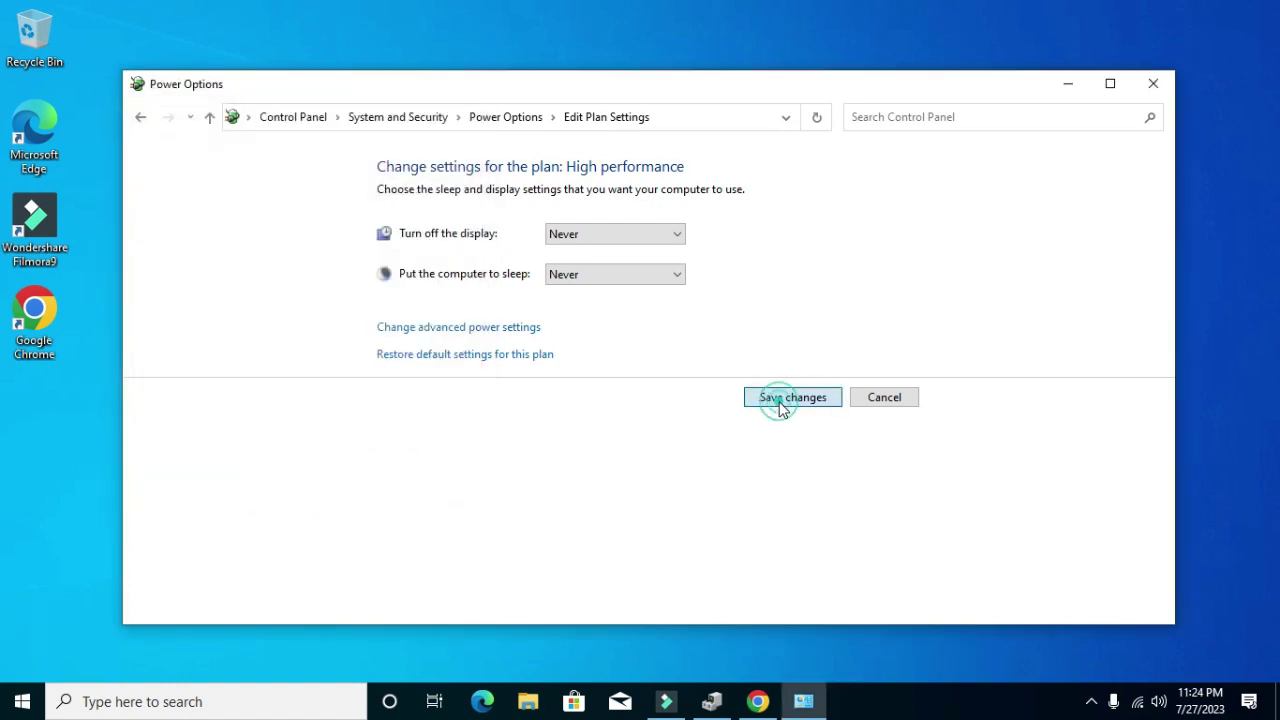
click(1154, 86)
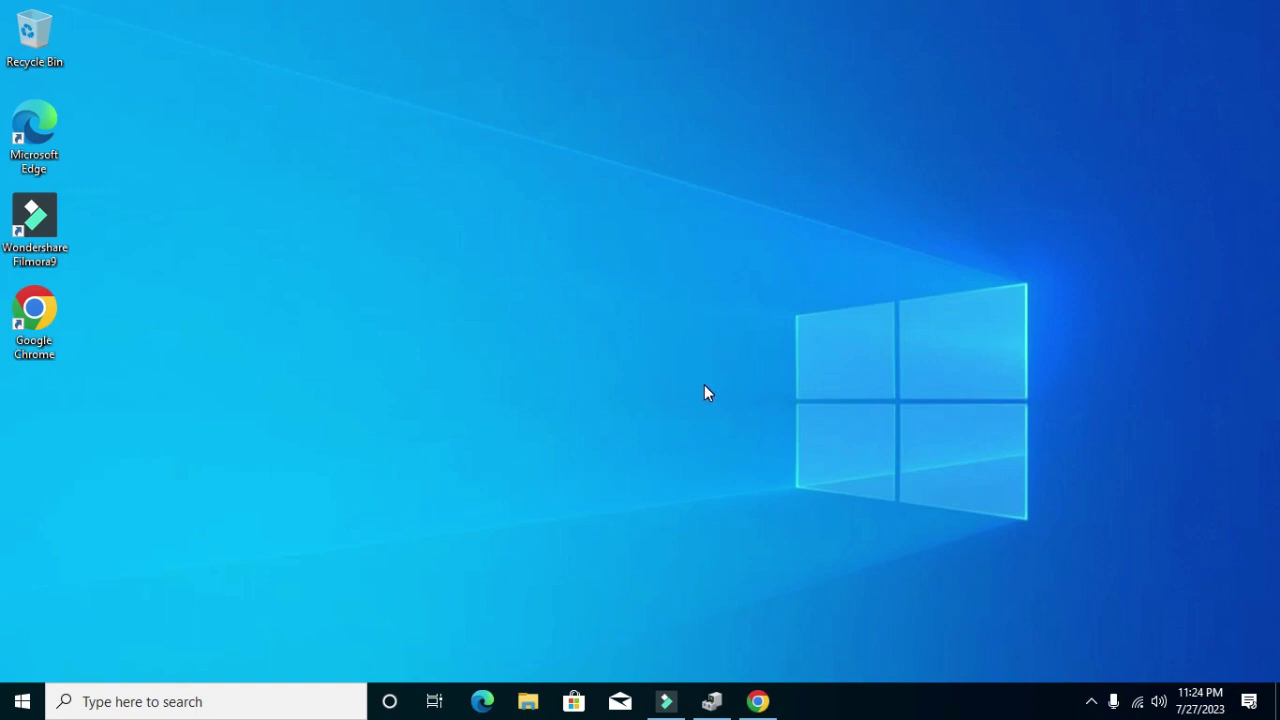
Switch to File Explorer, open the VHD ANBK 2023 folder on Local Disk (D:) and look through its files.
click(527, 704)
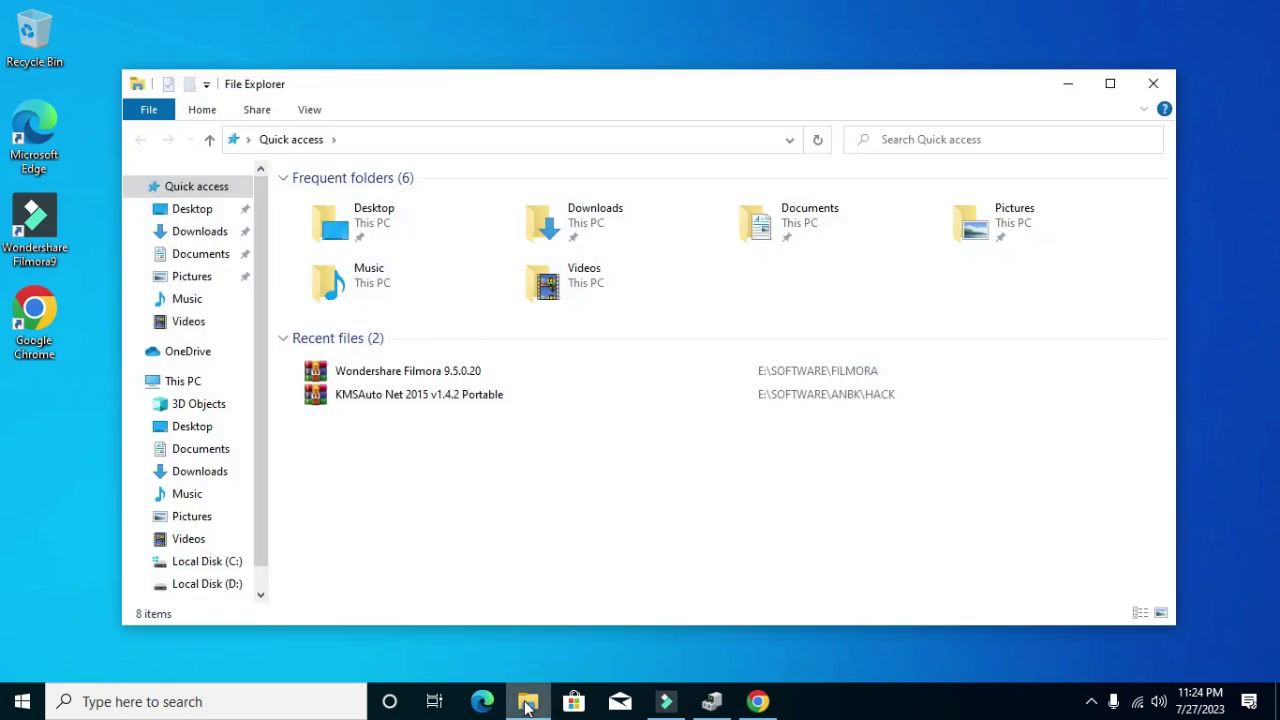
click(1110, 83)
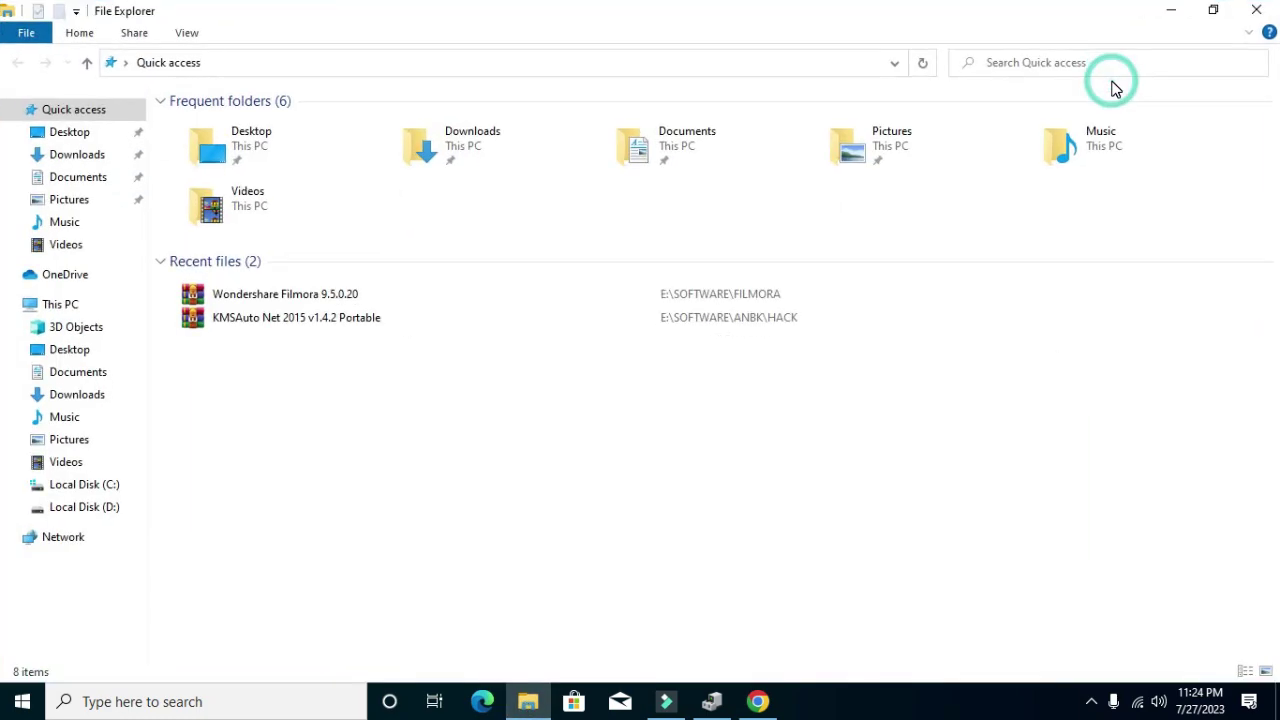
click(95, 515)
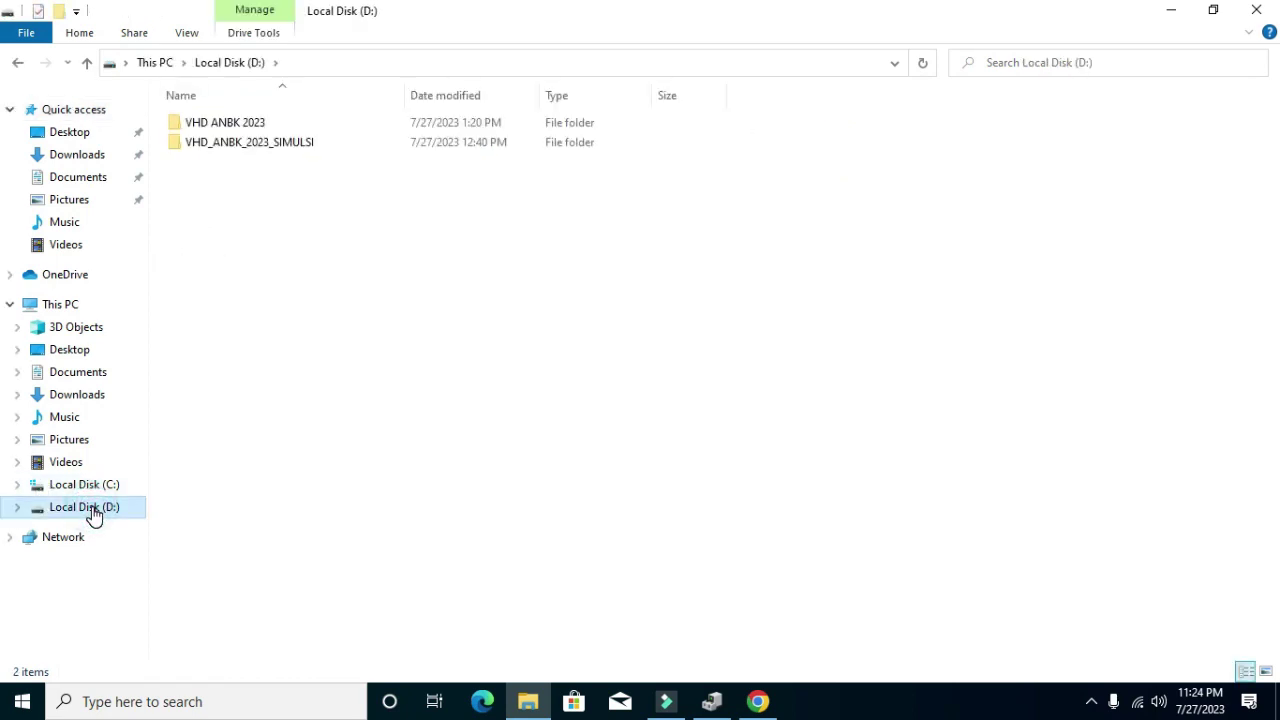
click(265, 125)
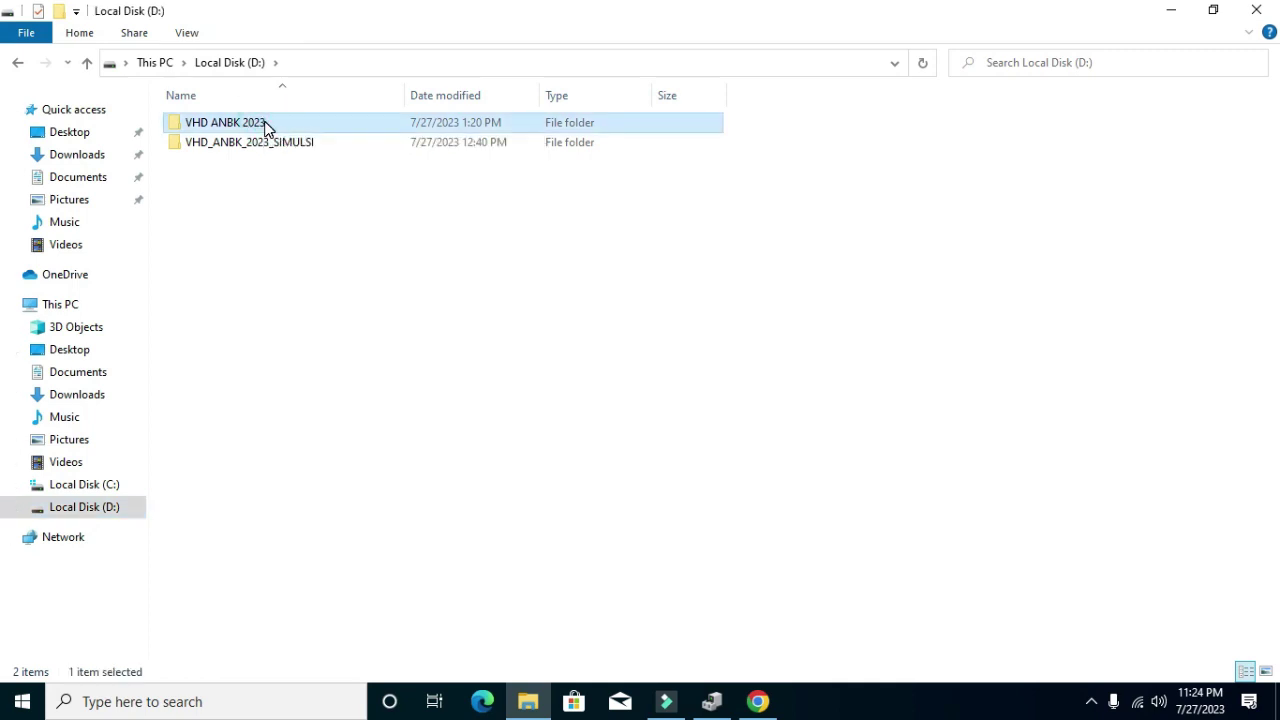
click(262, 124)
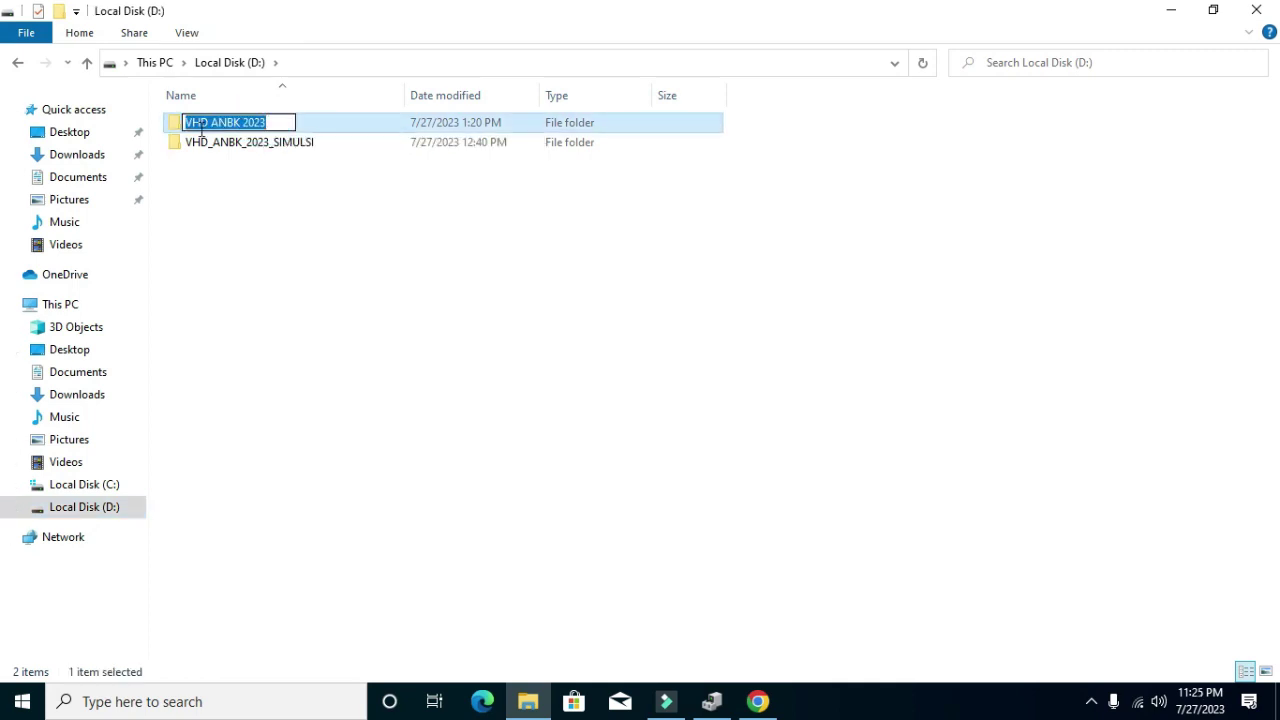
click(177, 123)
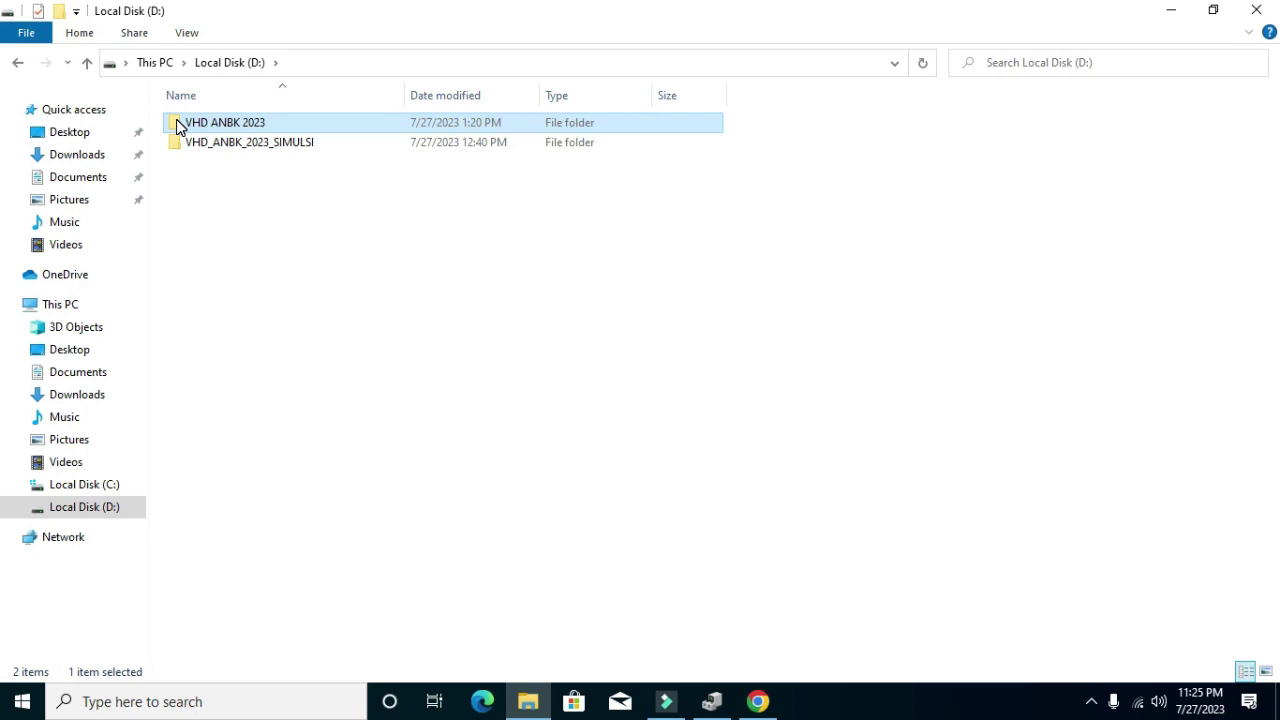
double_click(180, 127)
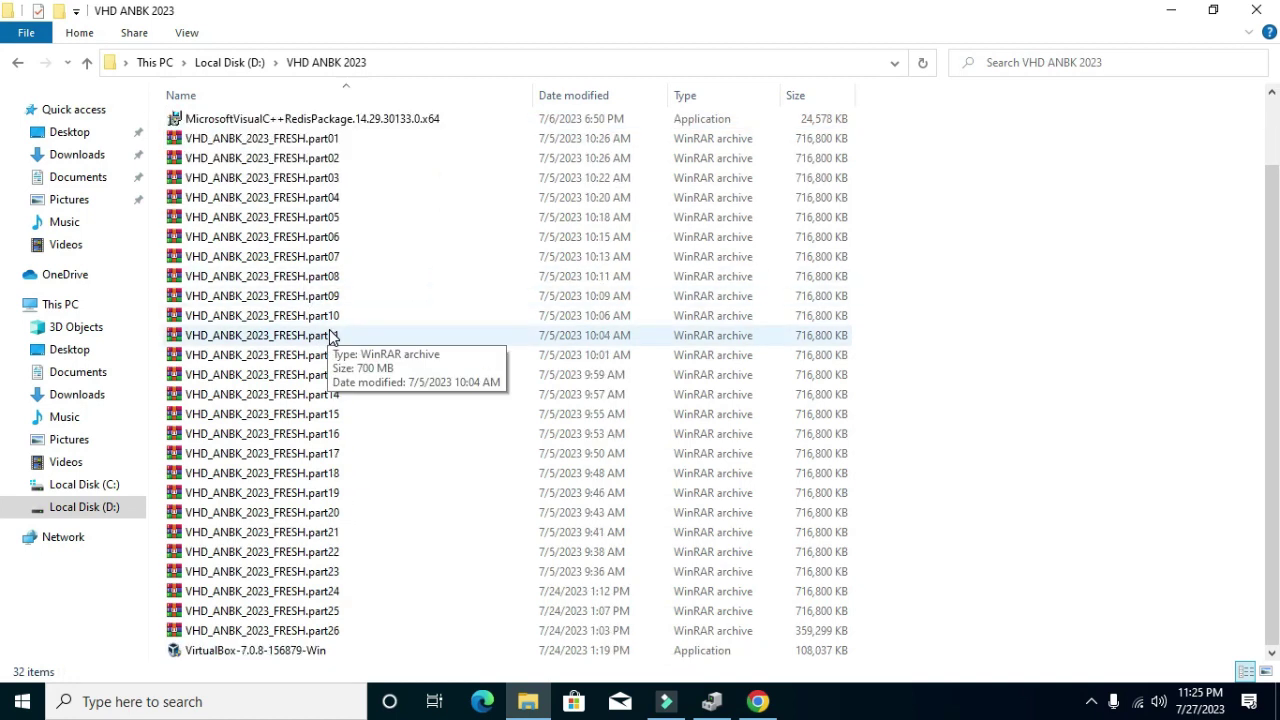
scroll(329, 334, down, 2)
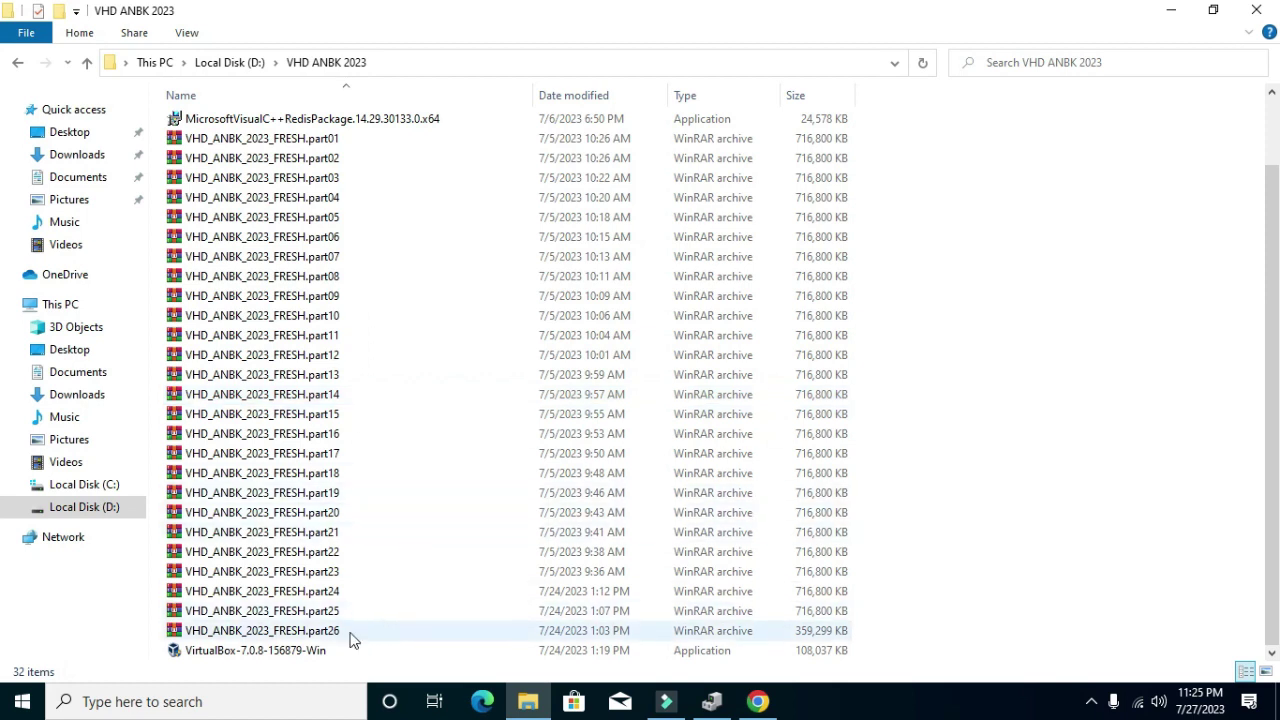
scroll(443, 356, up, 2)
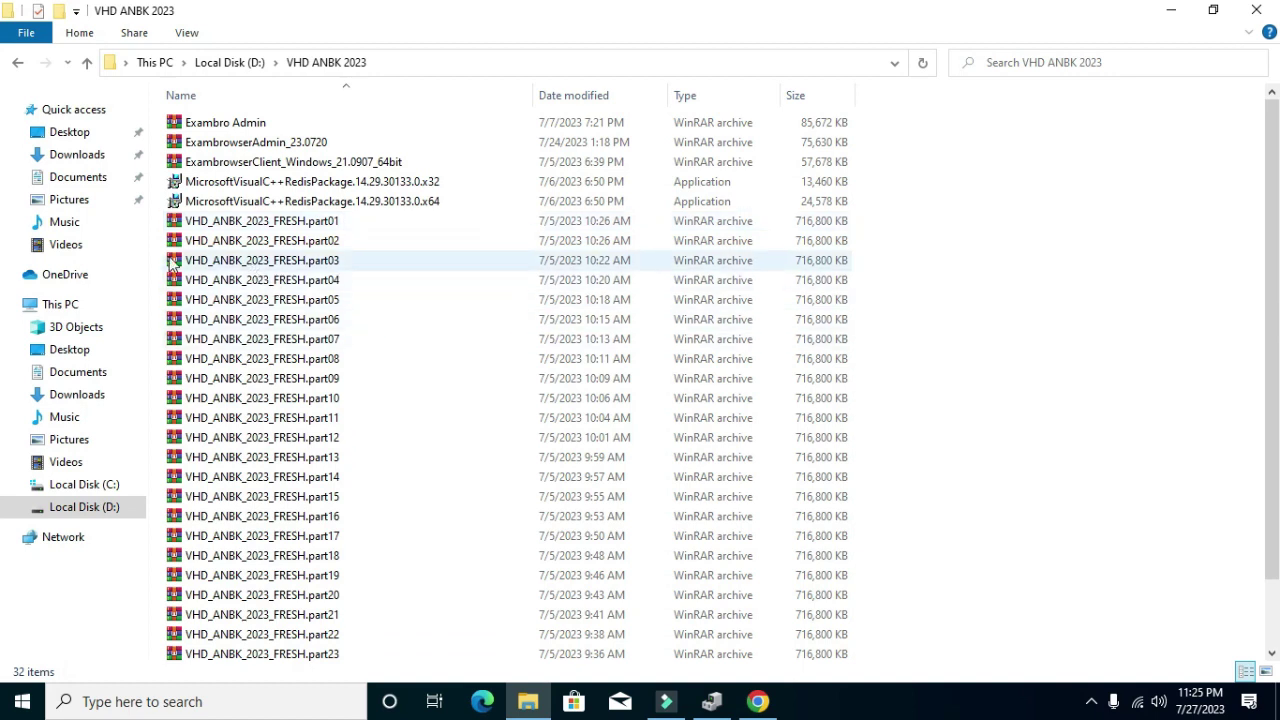
Try to extract VHD_ANBK_2023_FRESH.part01 with 7-Zip into a VHD_ANBK_2023_FRESH folder, entering the archive password.
right_click(326, 230)
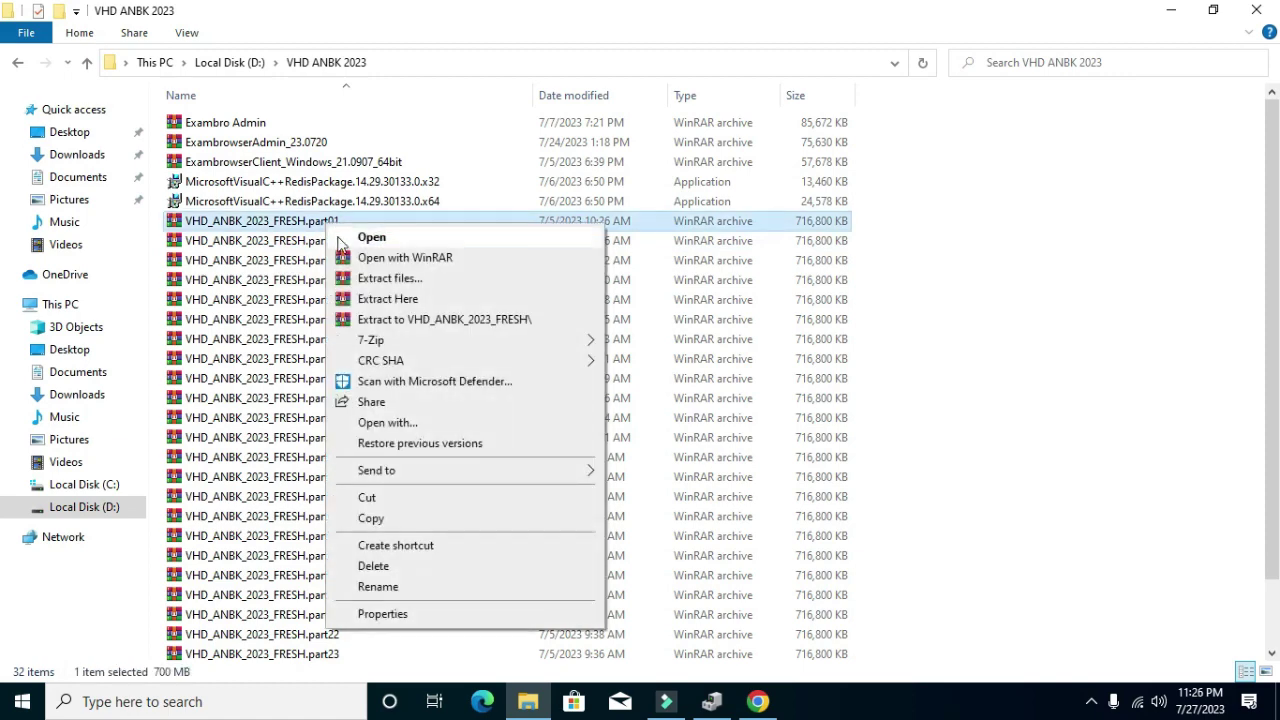
mouse_move(367, 346)
click(322, 225)
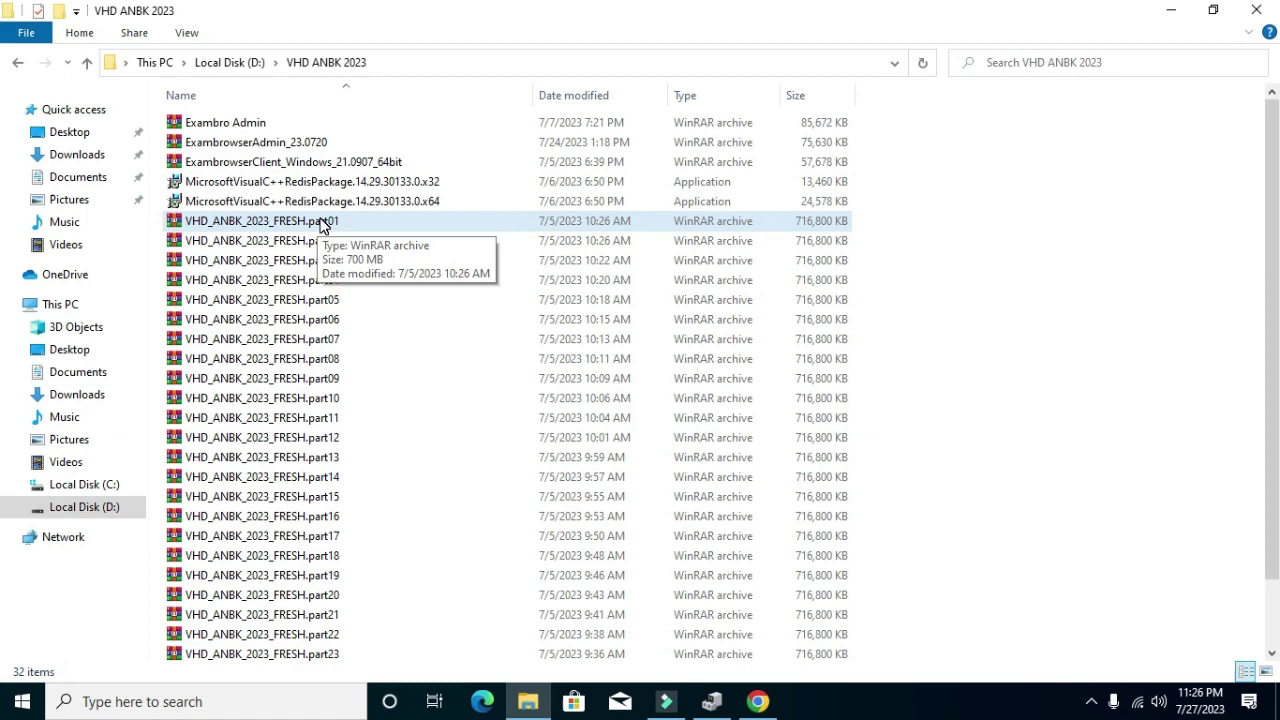
right_click(322, 225)
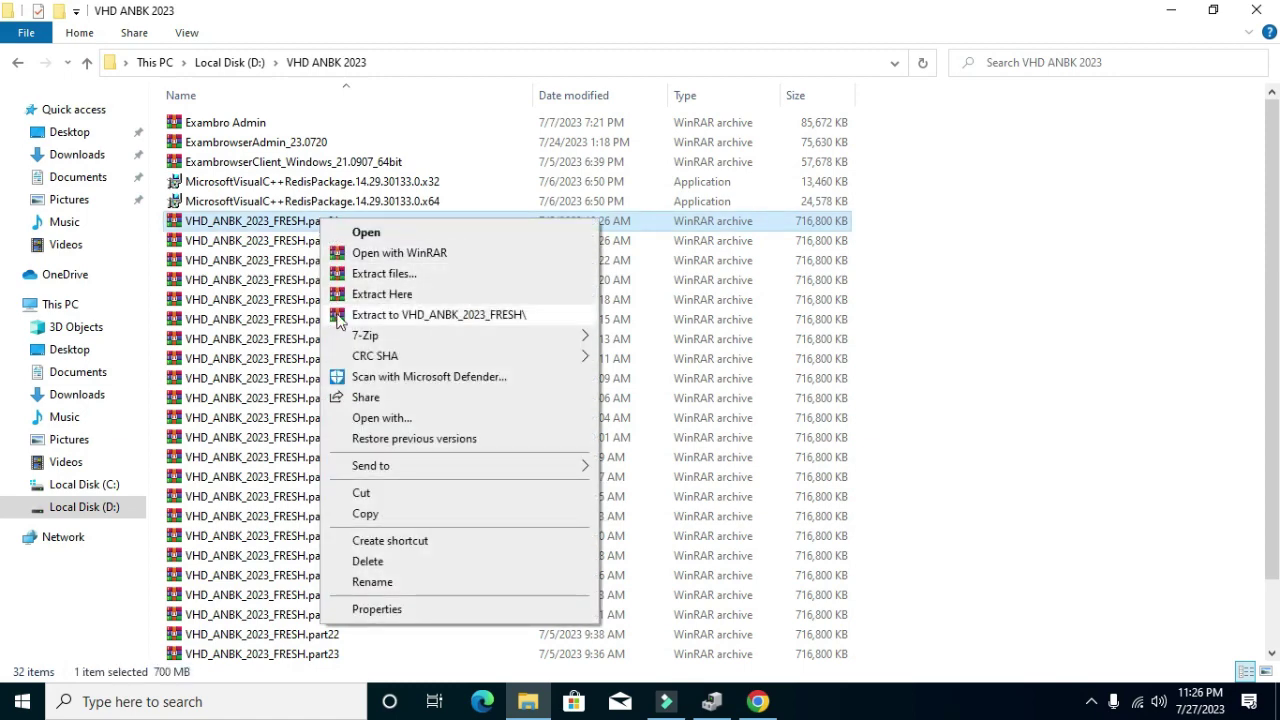
mouse_move(366, 336)
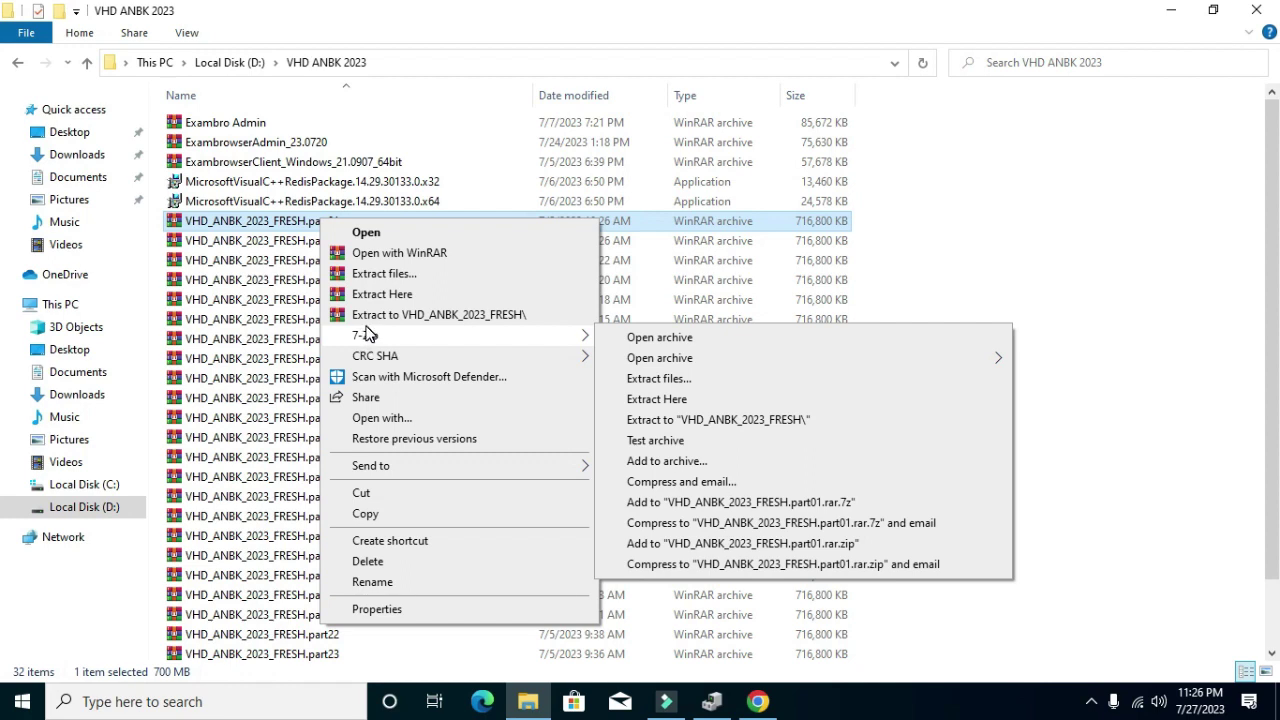
click(690, 420)
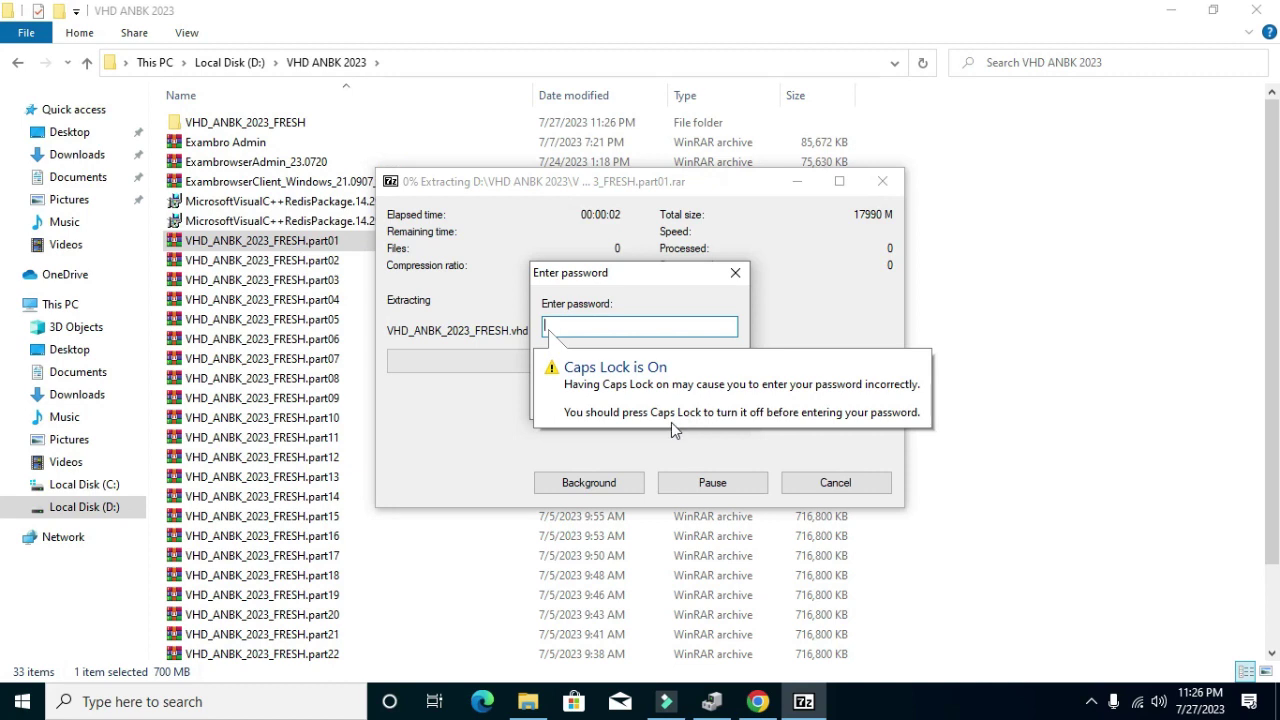
click(587, 327)
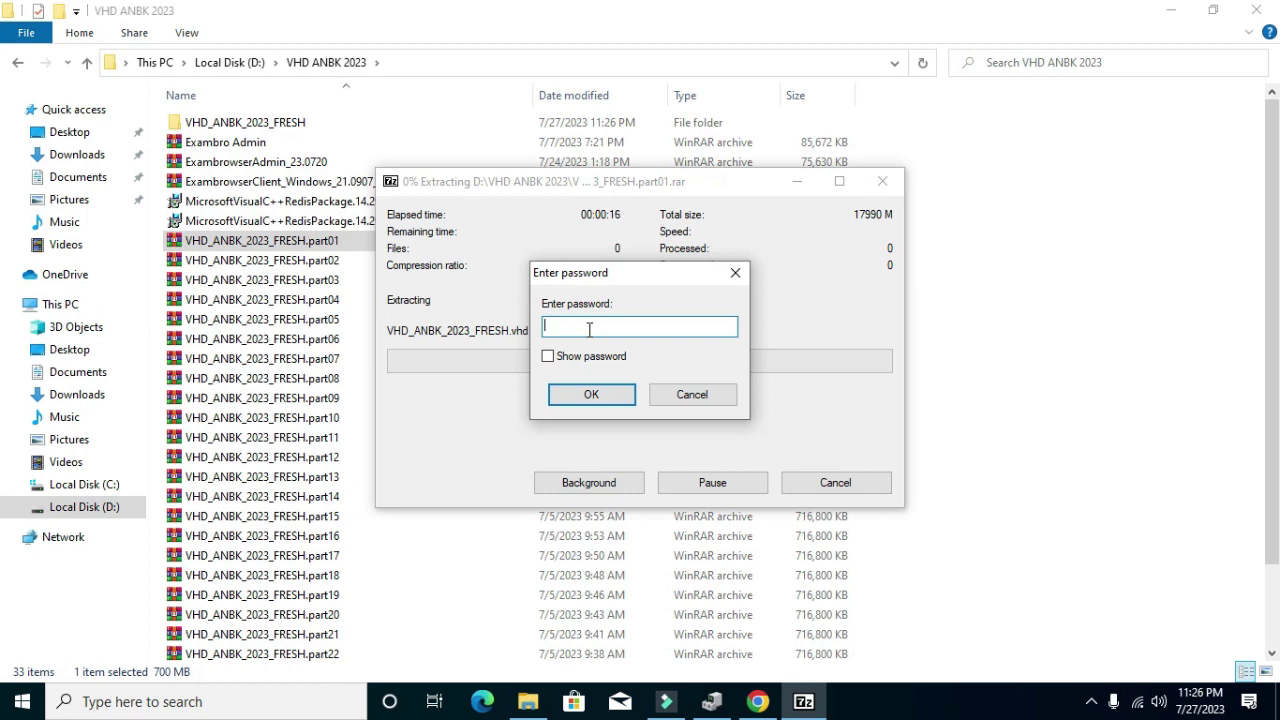
text(1)
click(649, 410)
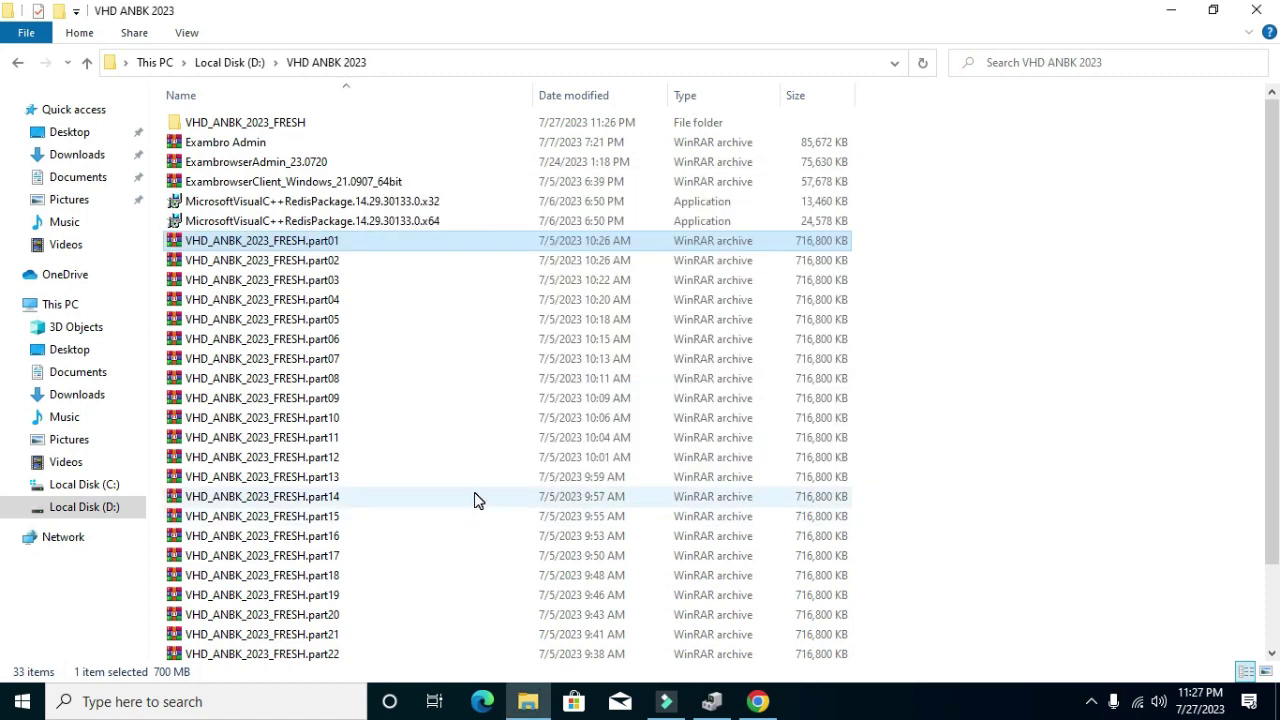
Check the VHD file in the VHD_ANBK_2023_SIMULSI folder on Local Disk (D:) and return to the drive's root.
click(17, 62)
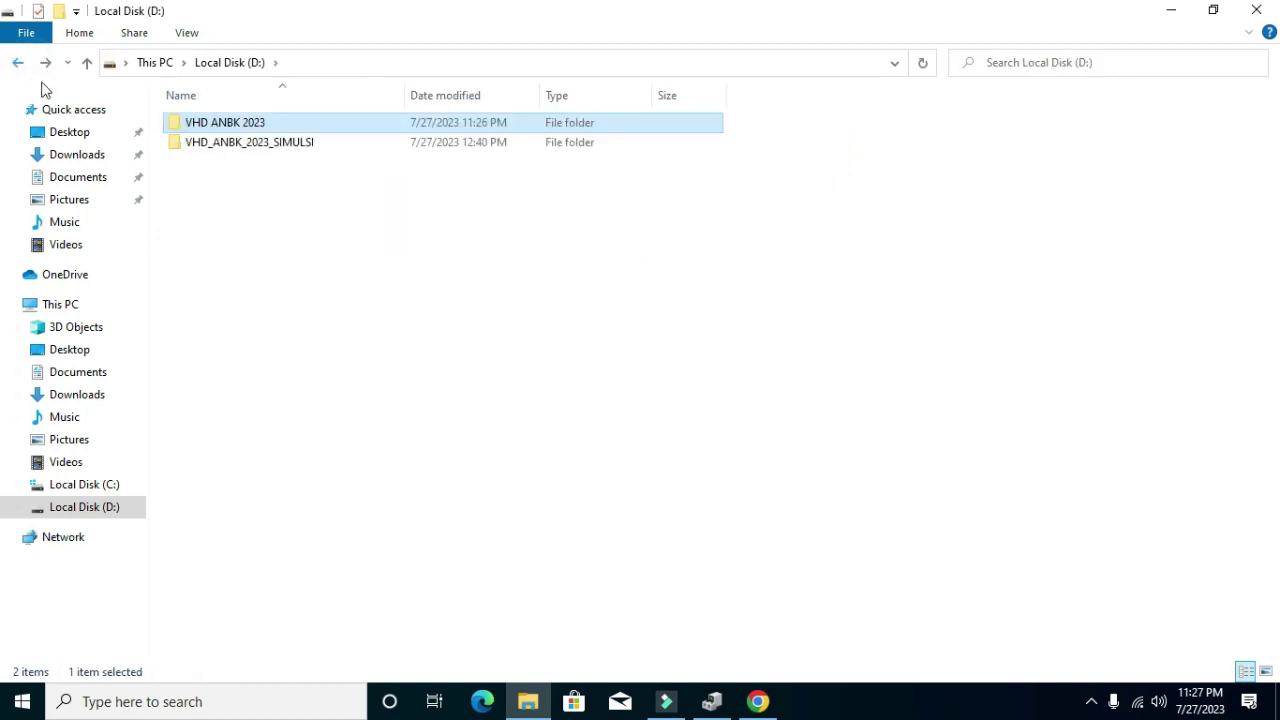
double_click(265, 145)
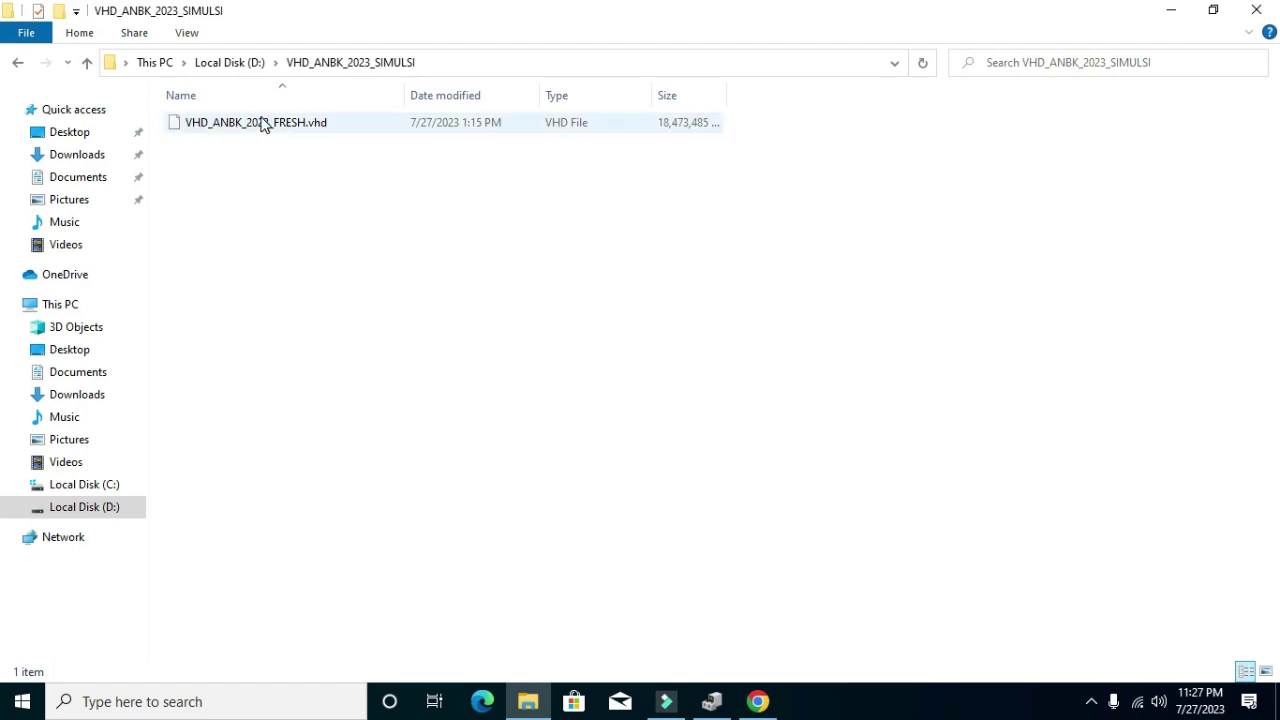
key(alt+Up)
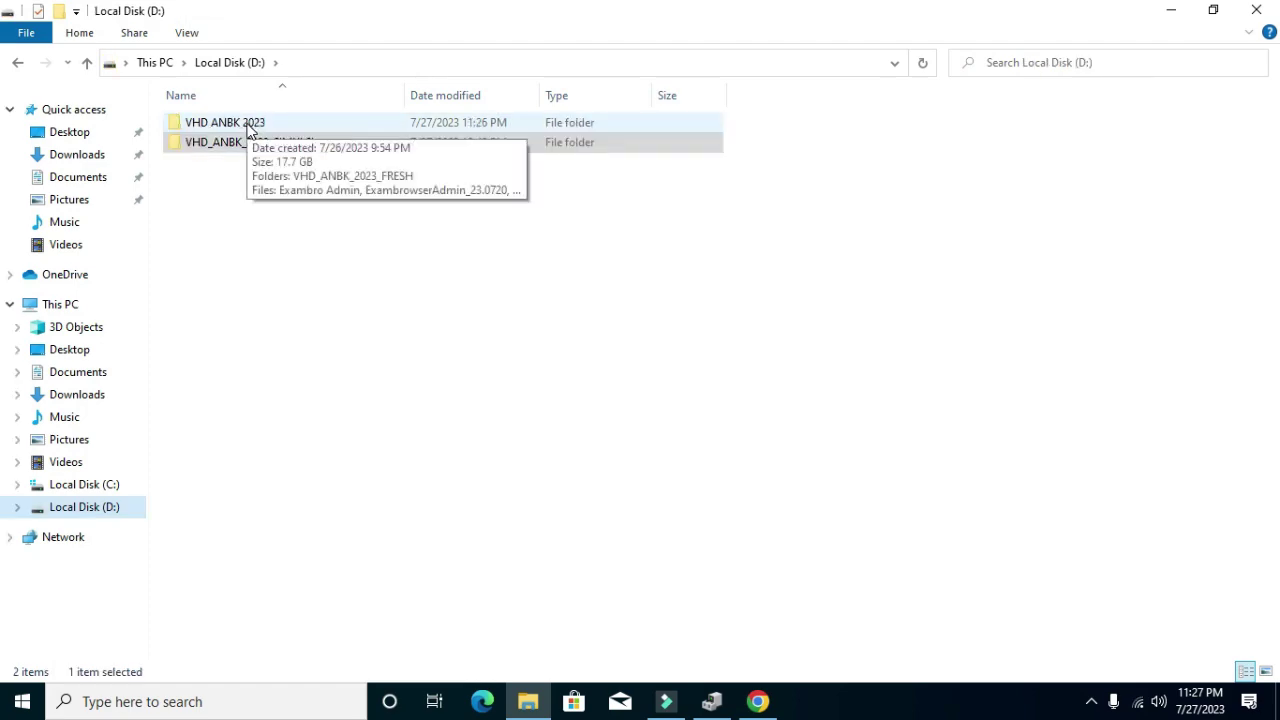
Reopen the VHD ANBK 2023 folder and examine its archives and the Visual C++ and VirtualBox installers.
double_click(249, 127)
scroll(480, 485, down, 2)
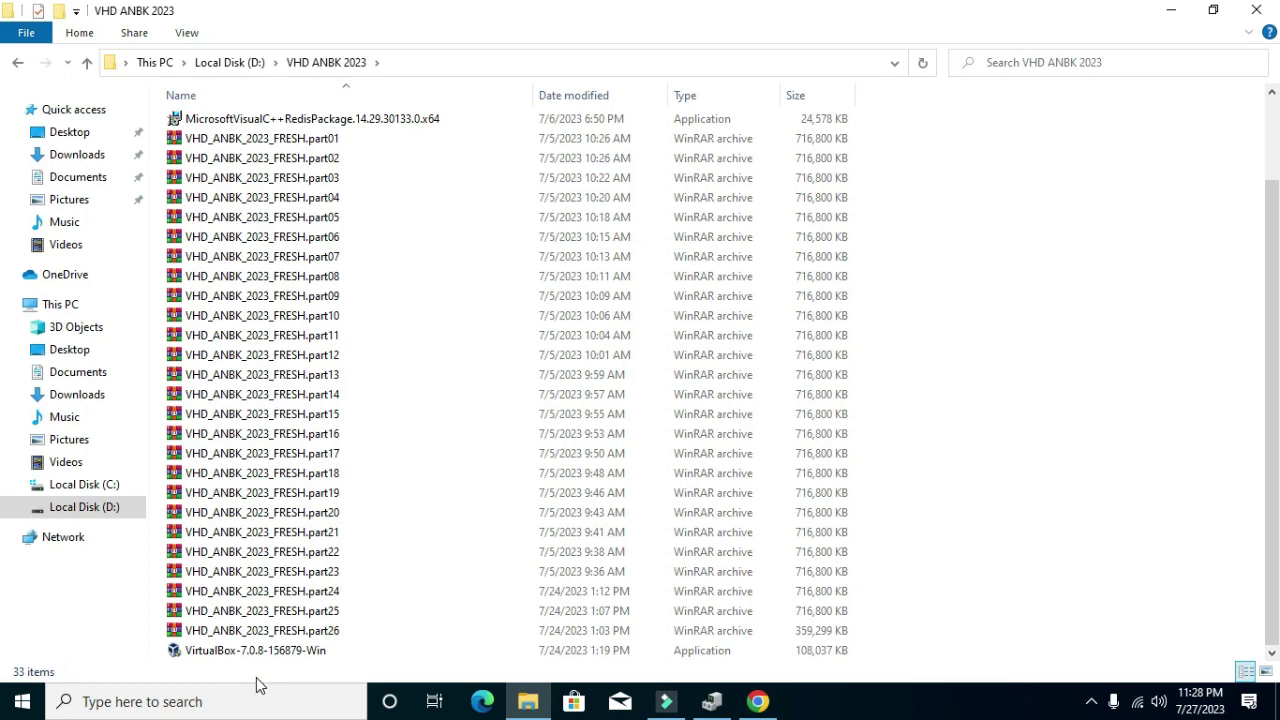
scroll(310, 622, up, 1)
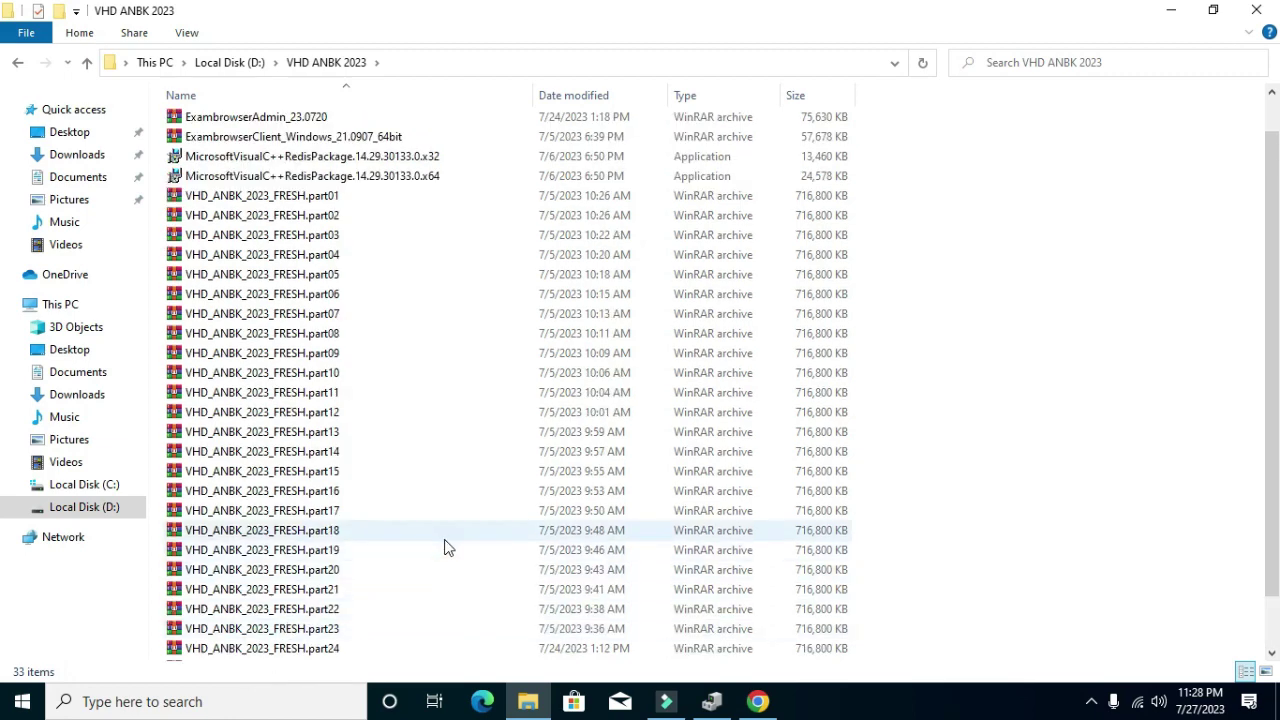
scroll(443, 546, down, 1)
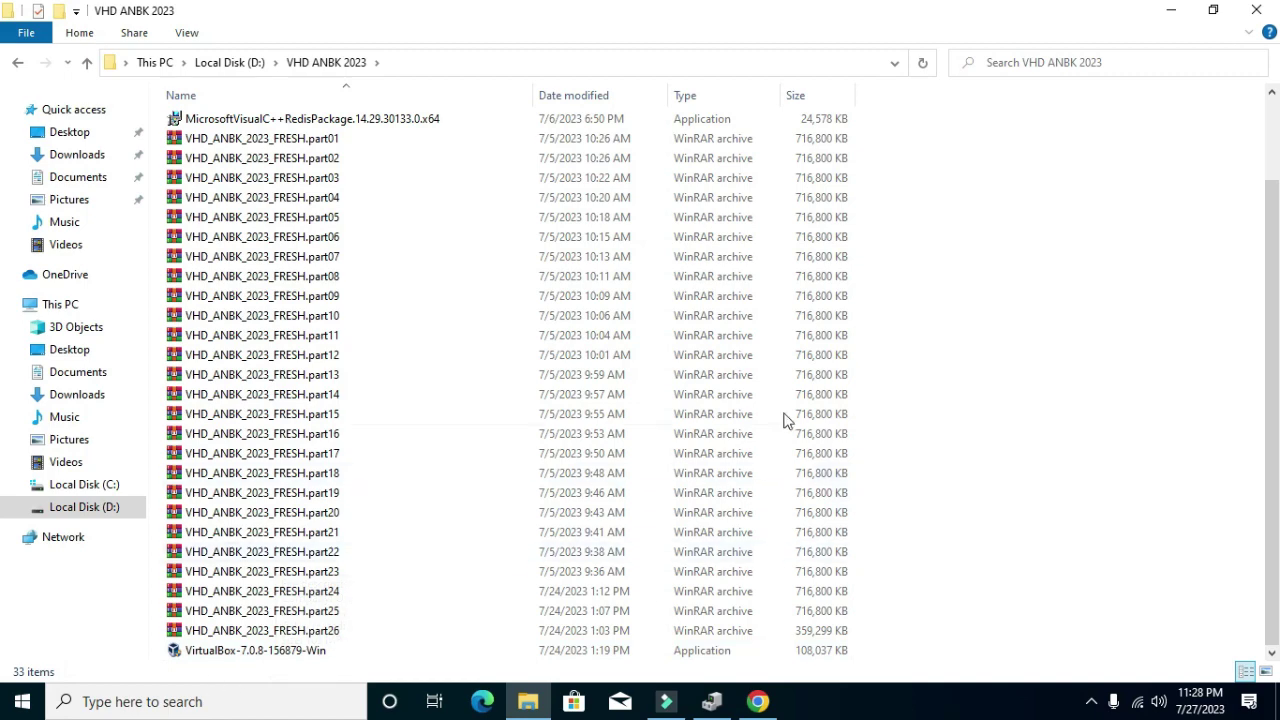
scroll(629, 423, up, 2)
scroll(406, 657, down, 2)
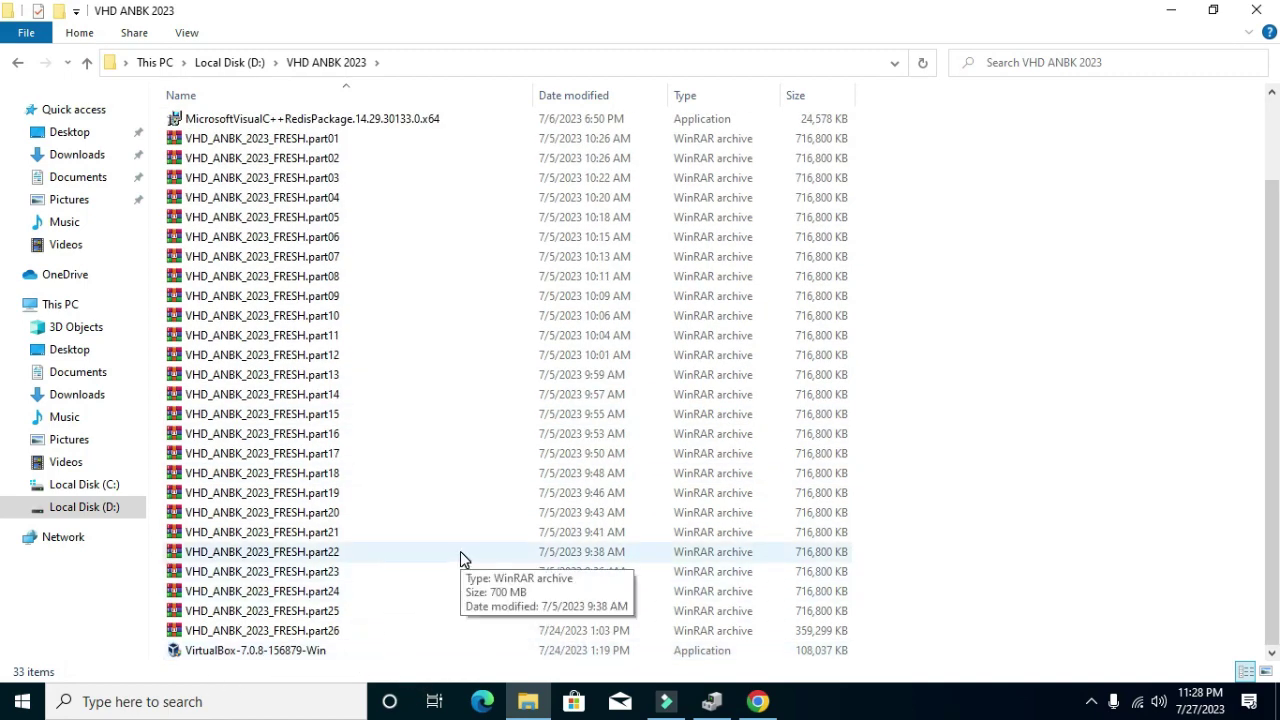
scroll(460, 551, up, 1)
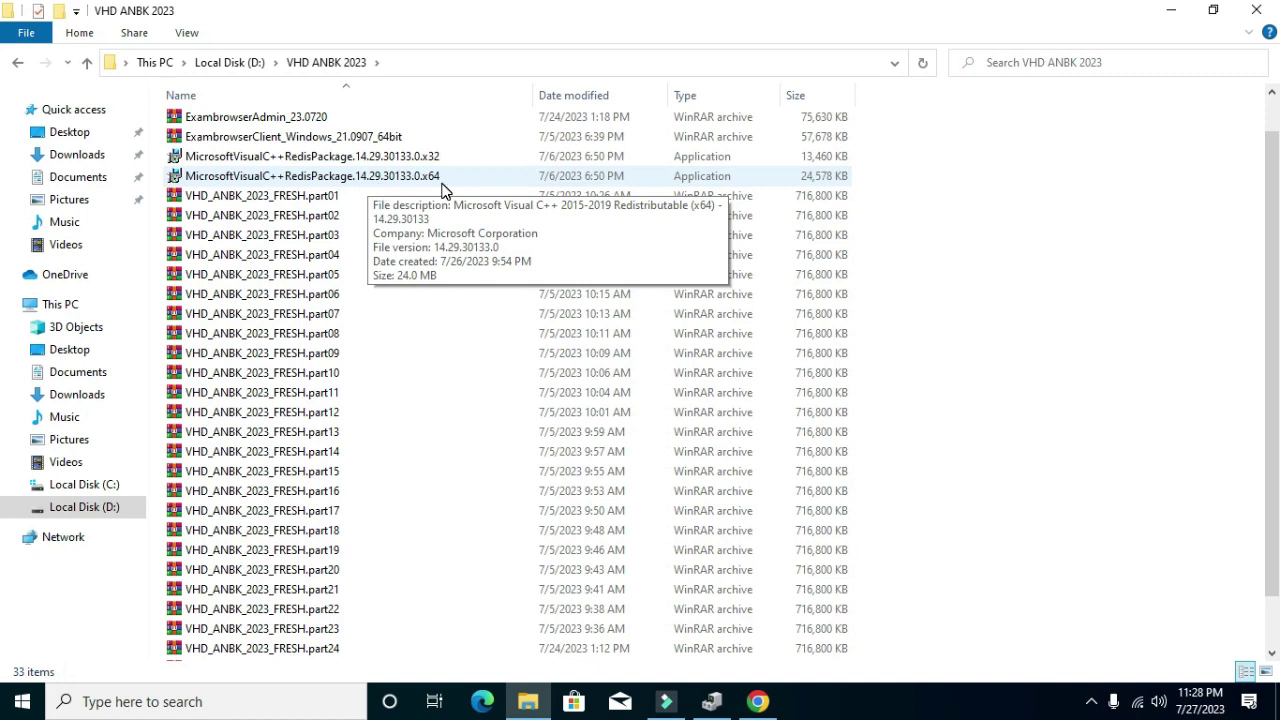
scroll(345, 486, down, 1)
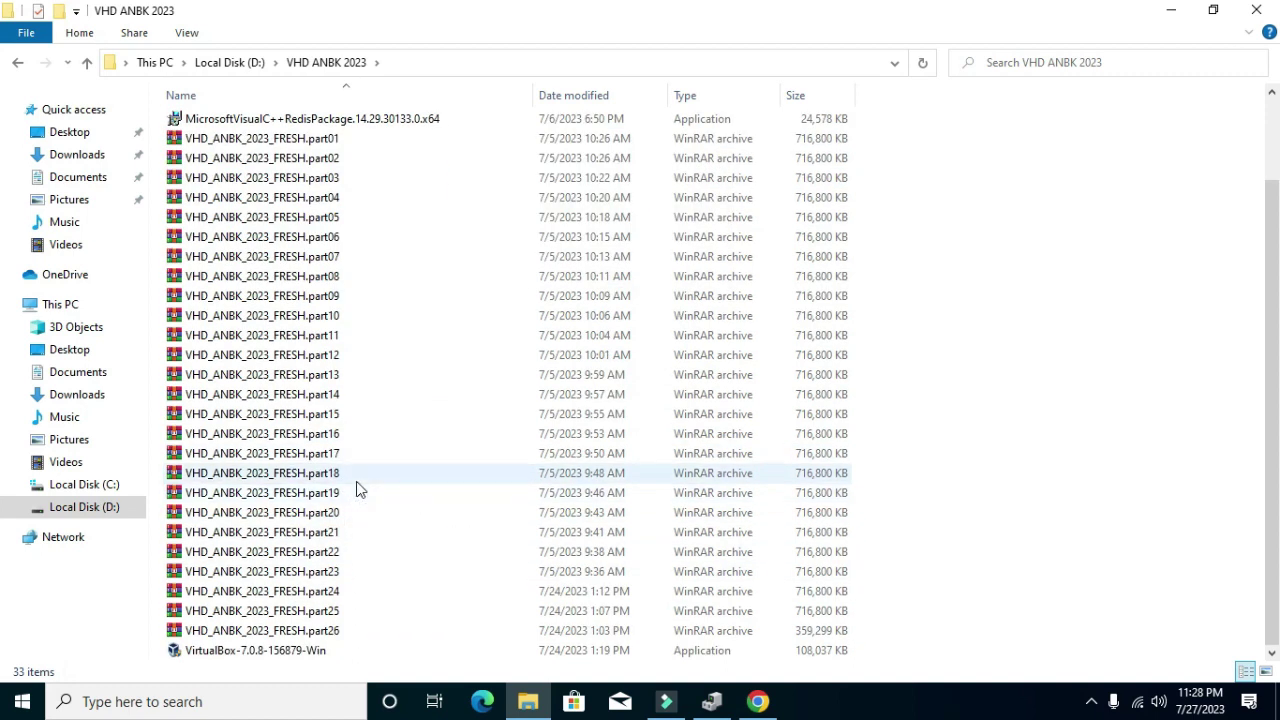
Try to install Oracle VM VirtualBox from the VirtualBox-7.0.8-156879-Win installer and dismiss its setup dialogs.
double_click(250, 652)
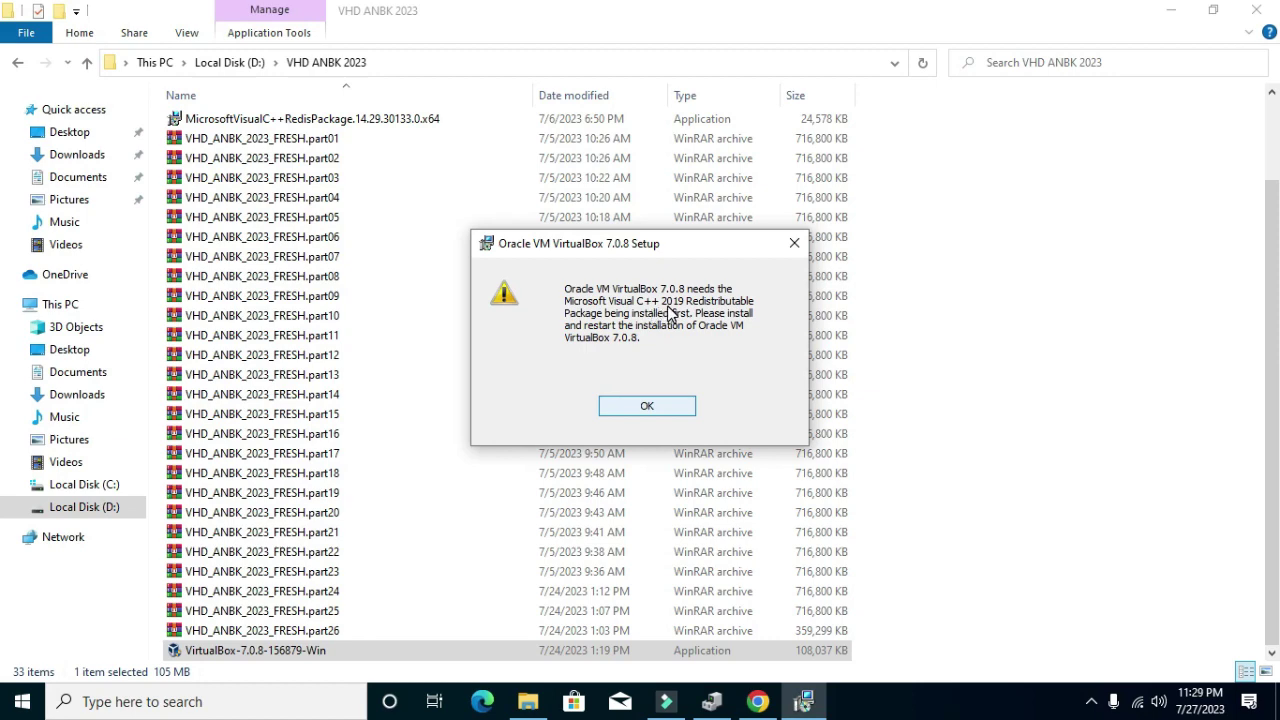
click(787, 249)
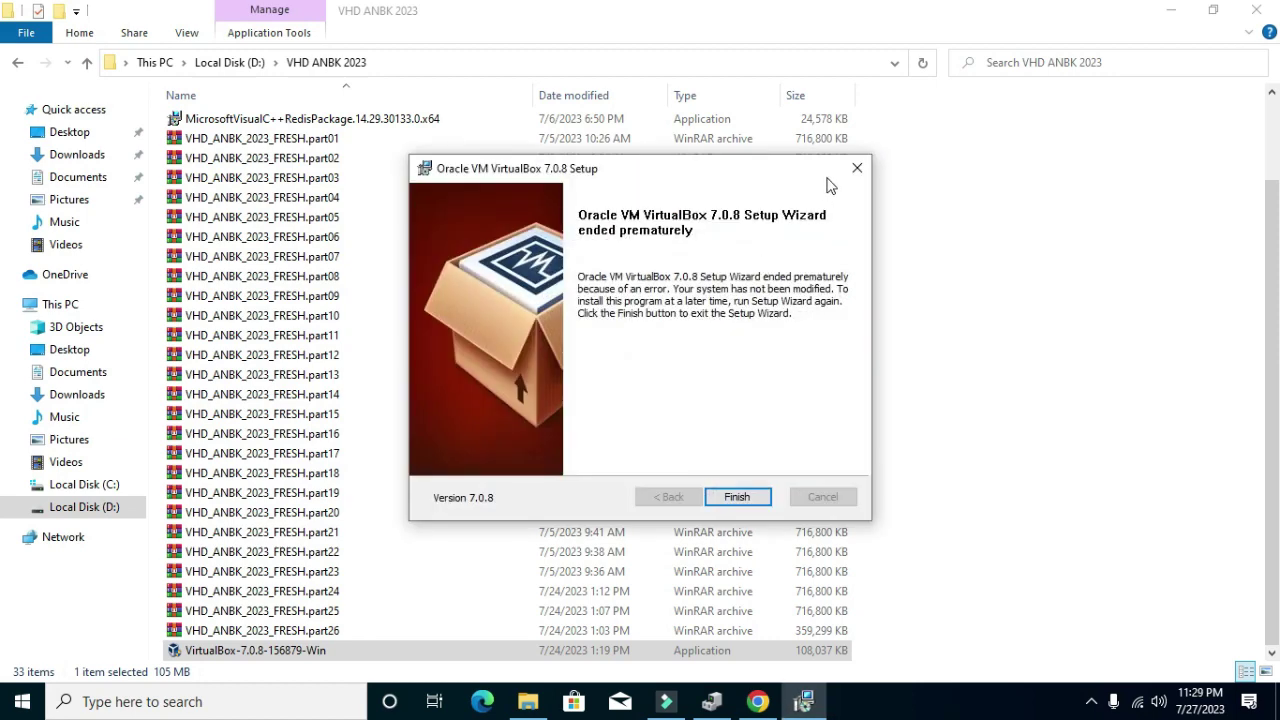
click(857, 168)
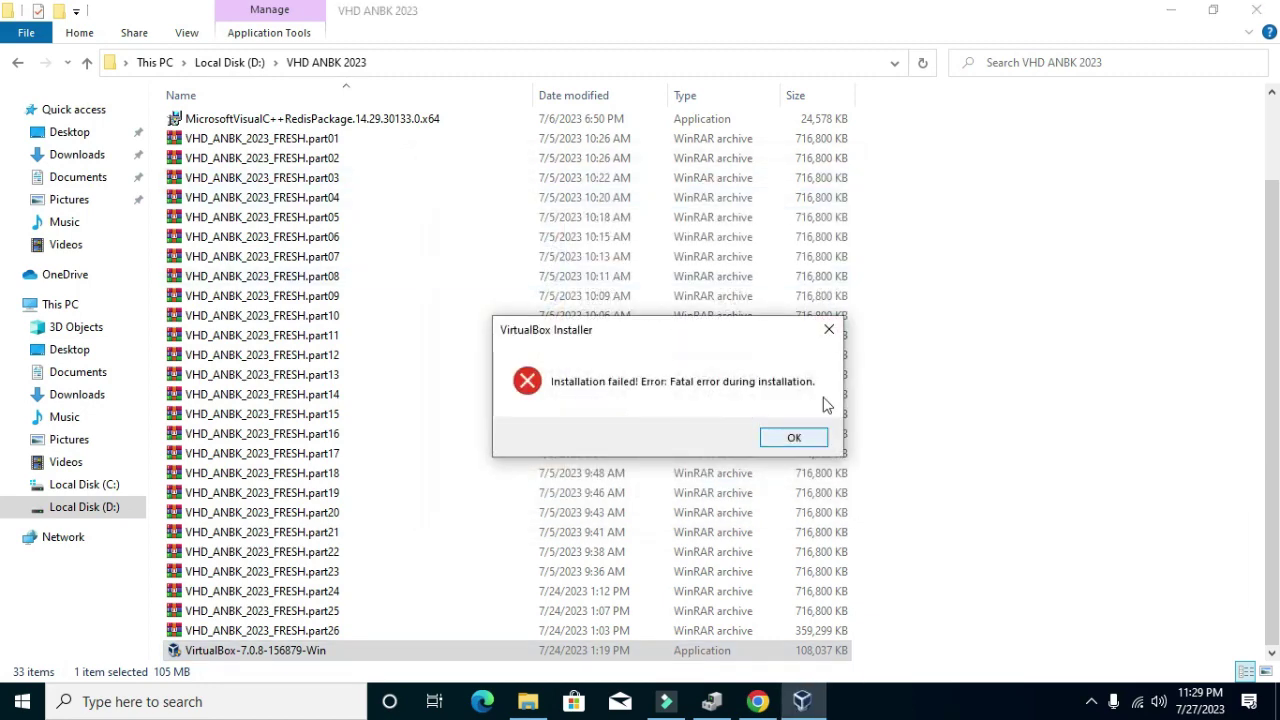
click(829, 331)
Install the Microsoft Visual C++ 2015-2019 Redistributable (x64) from the VHD ANBK 2023 folder, accepting the license terms.
scroll(491, 498, up, 2)
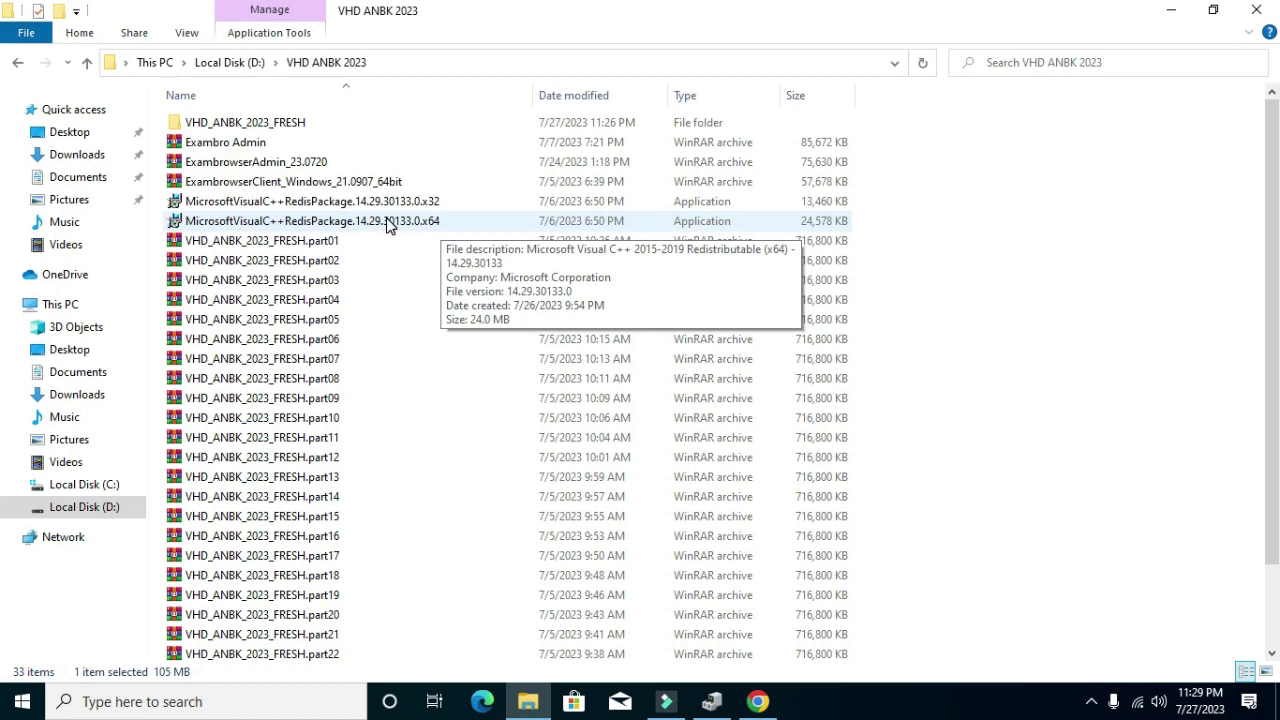
double_click(388, 224)
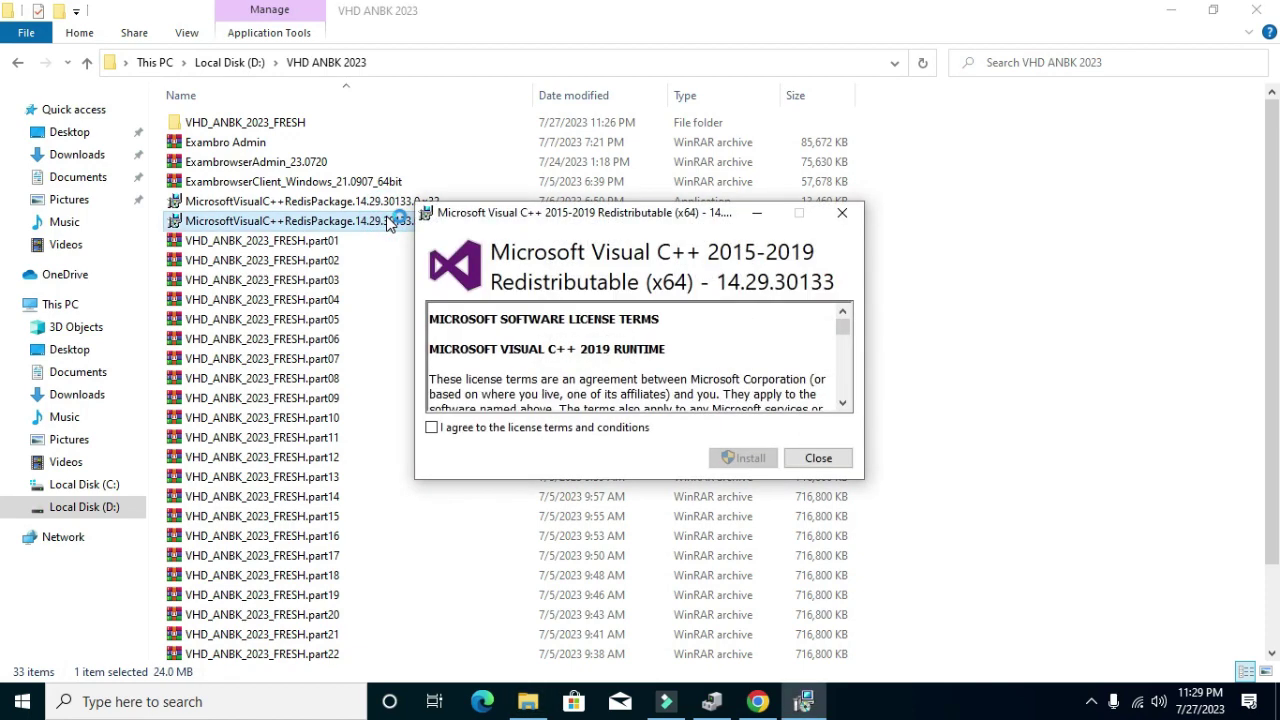
click(431, 430)
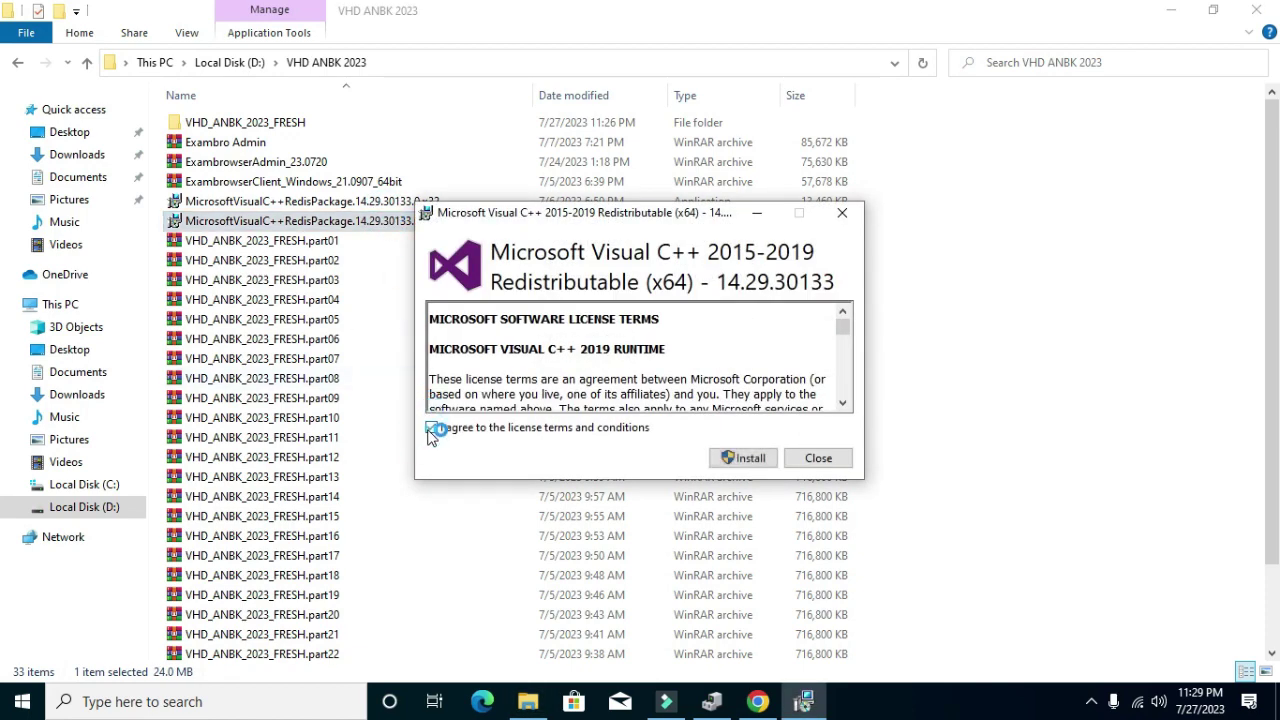
click(745, 458)
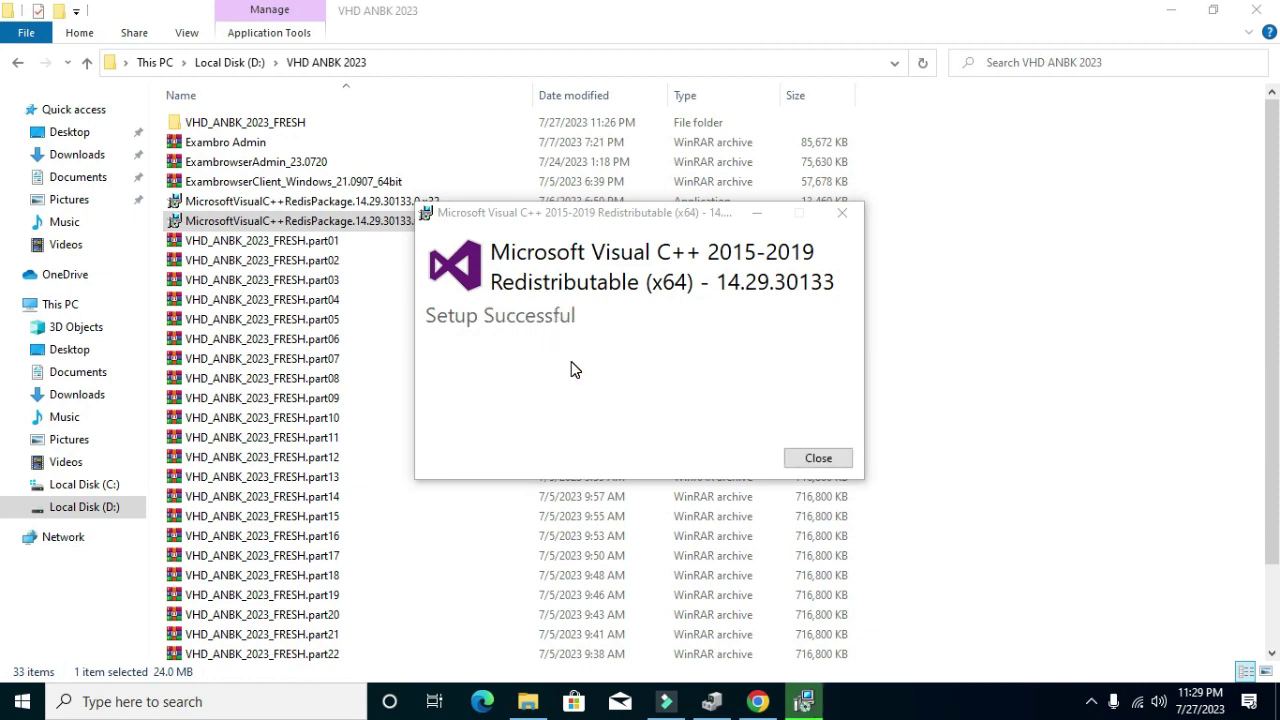
click(820, 462)
Install Oracle VM VirtualBox 7.0.8 with the default features, accepting the network and Python warnings, and start it after installation.
scroll(545, 495, down, 2)
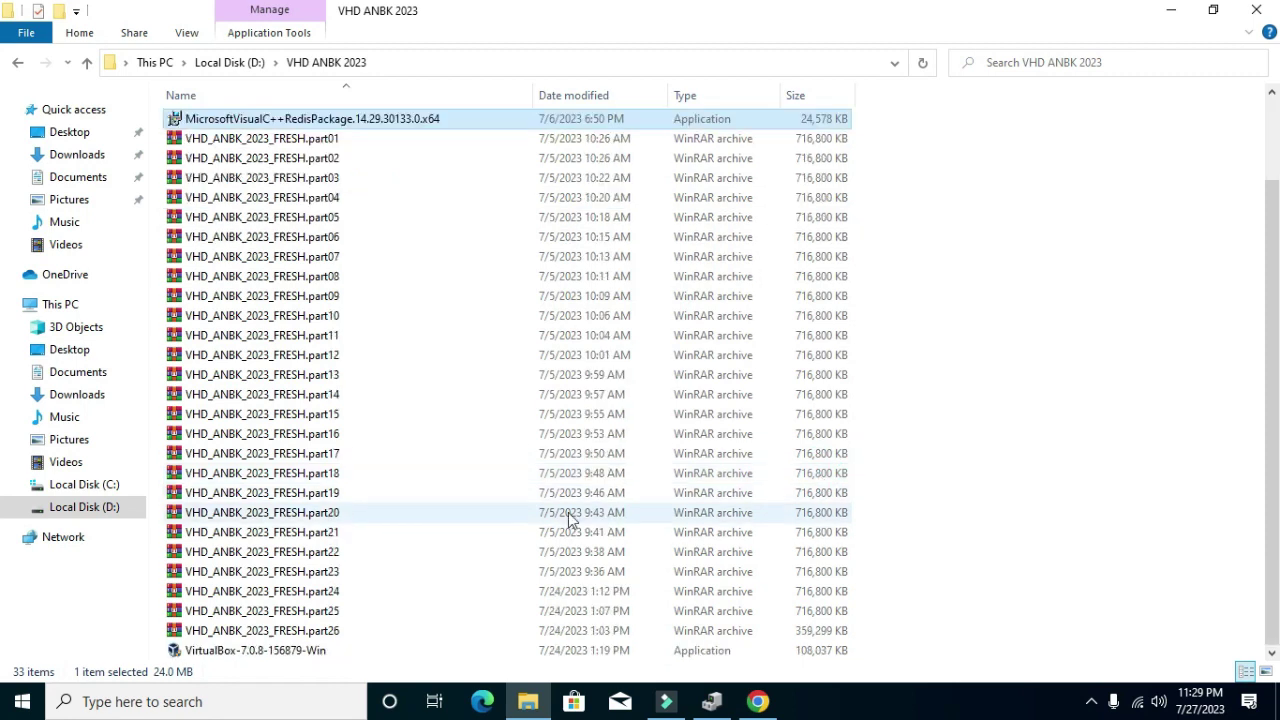
click(224, 651)
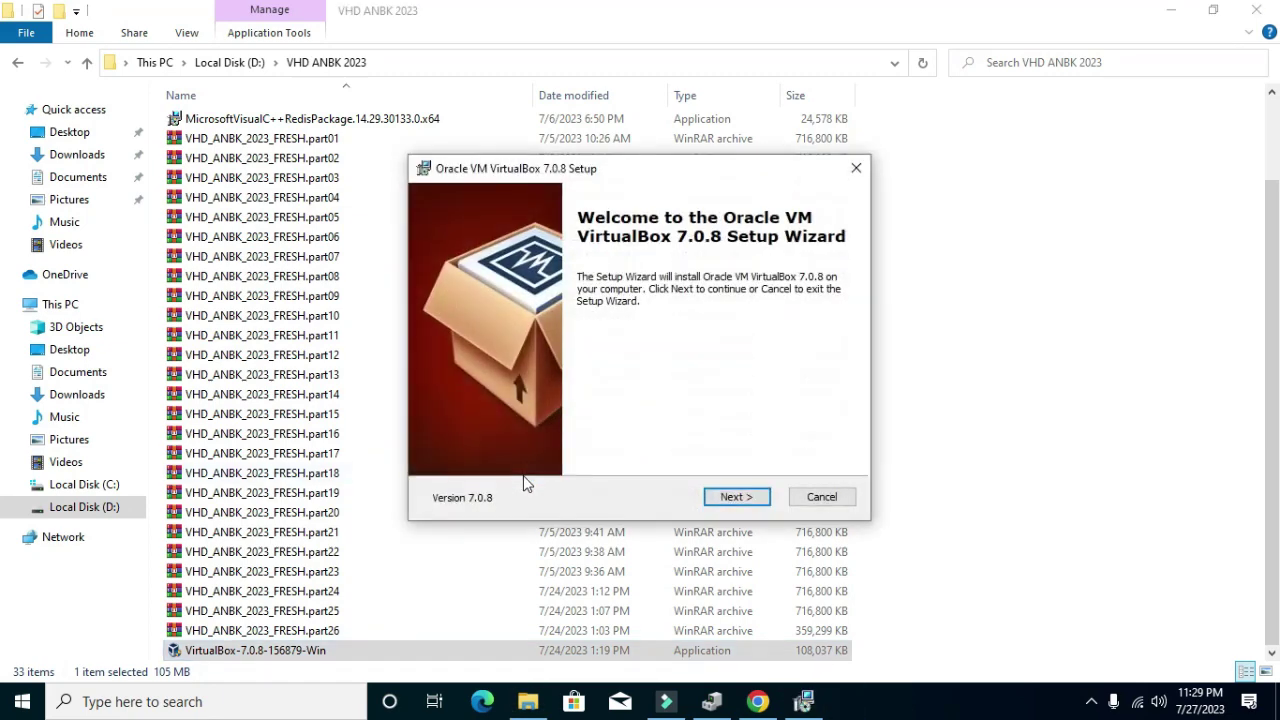
click(733, 505)
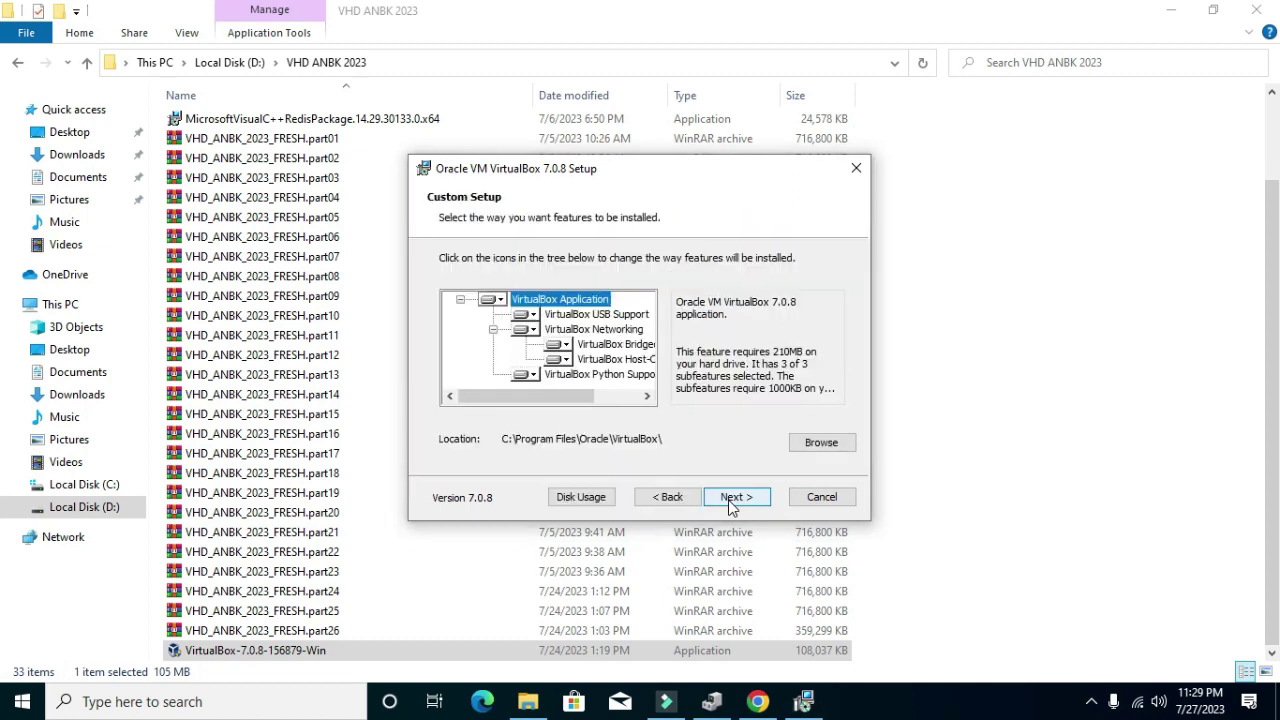
click(733, 505)
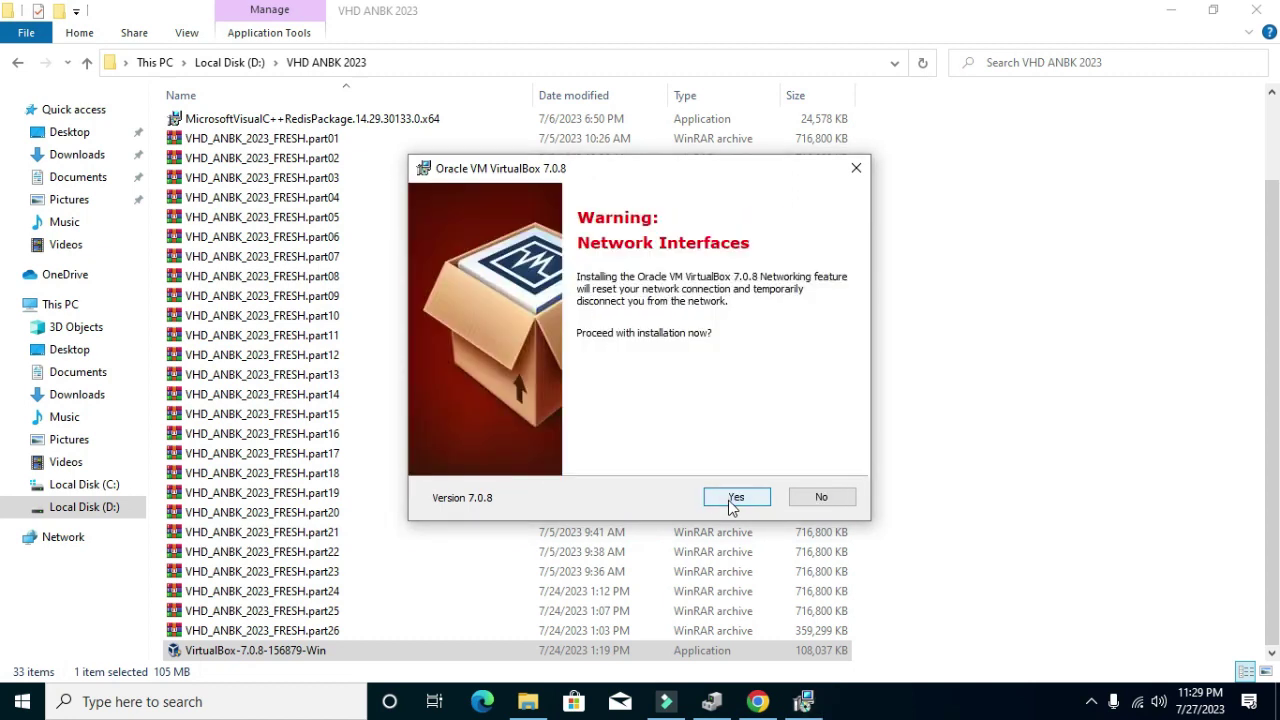
click(731, 500)
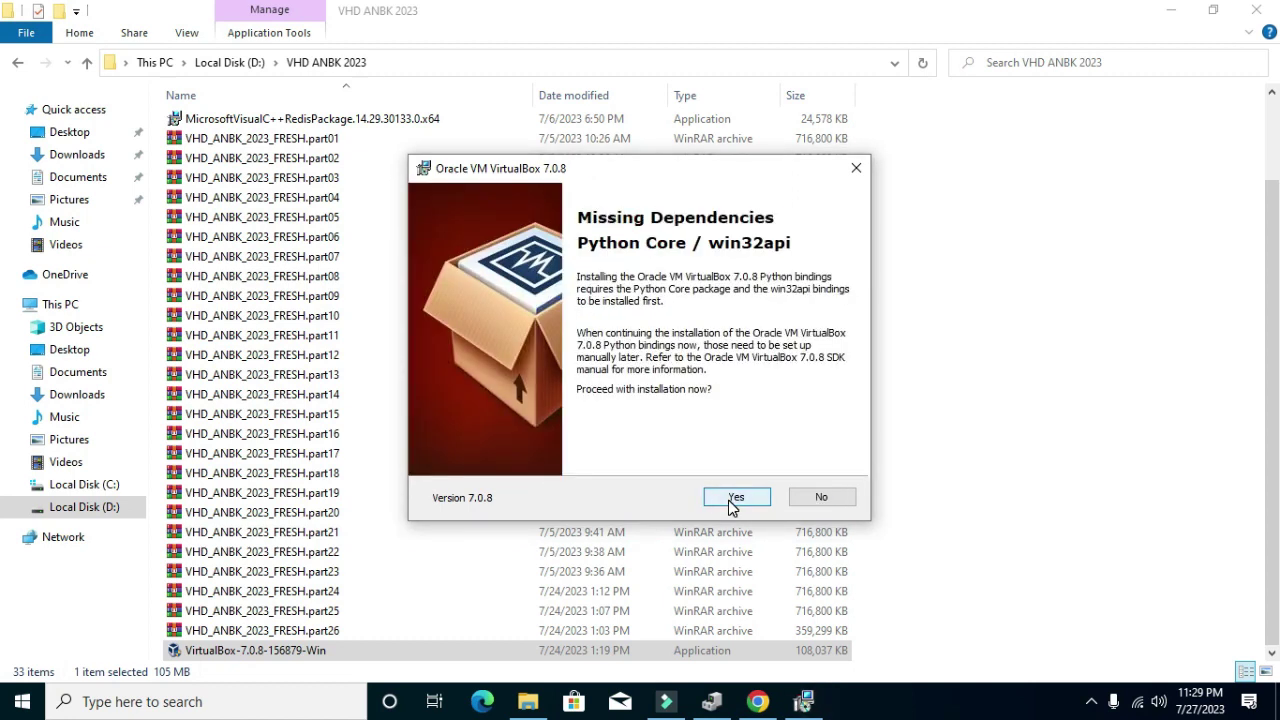
click(731, 500)
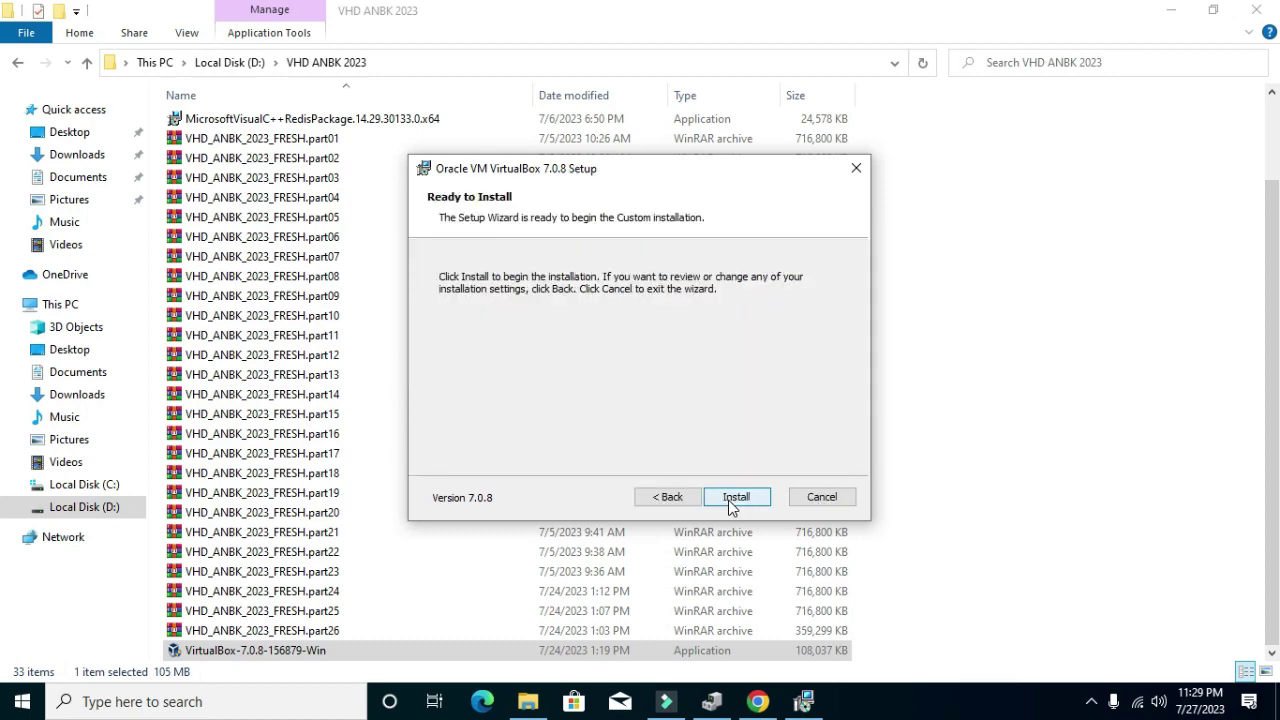
click(734, 498)
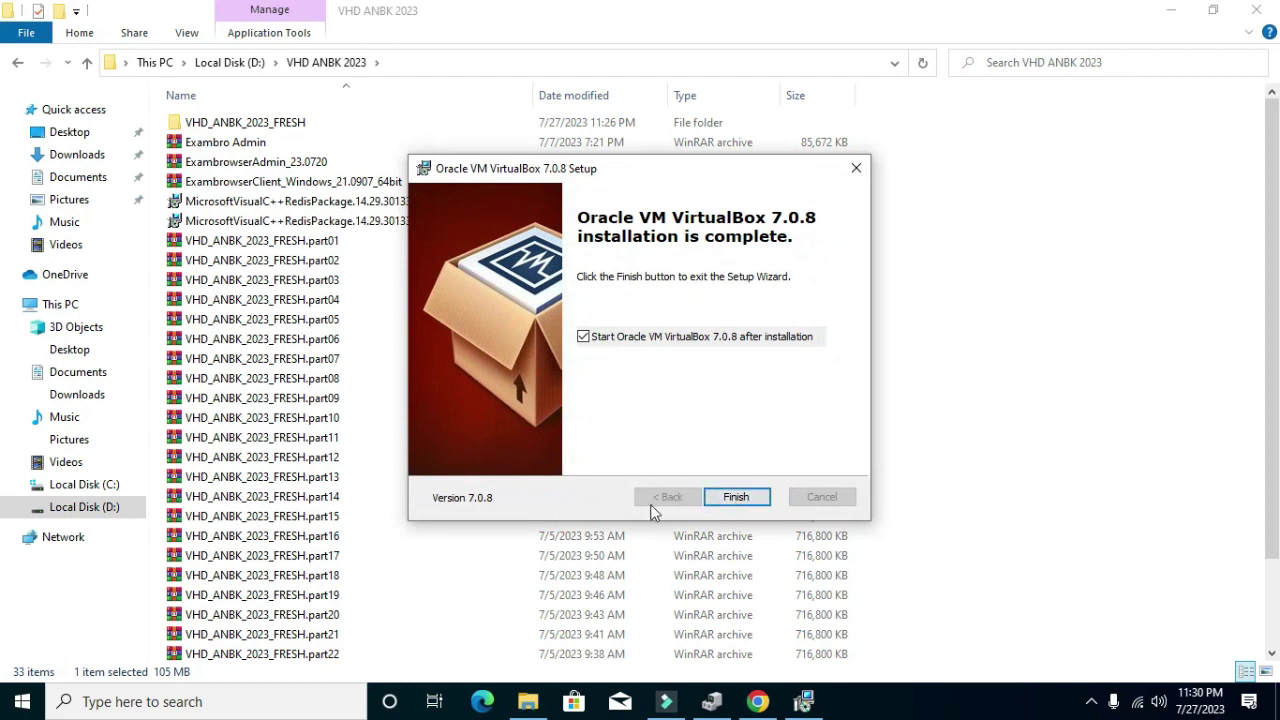
click(740, 500)
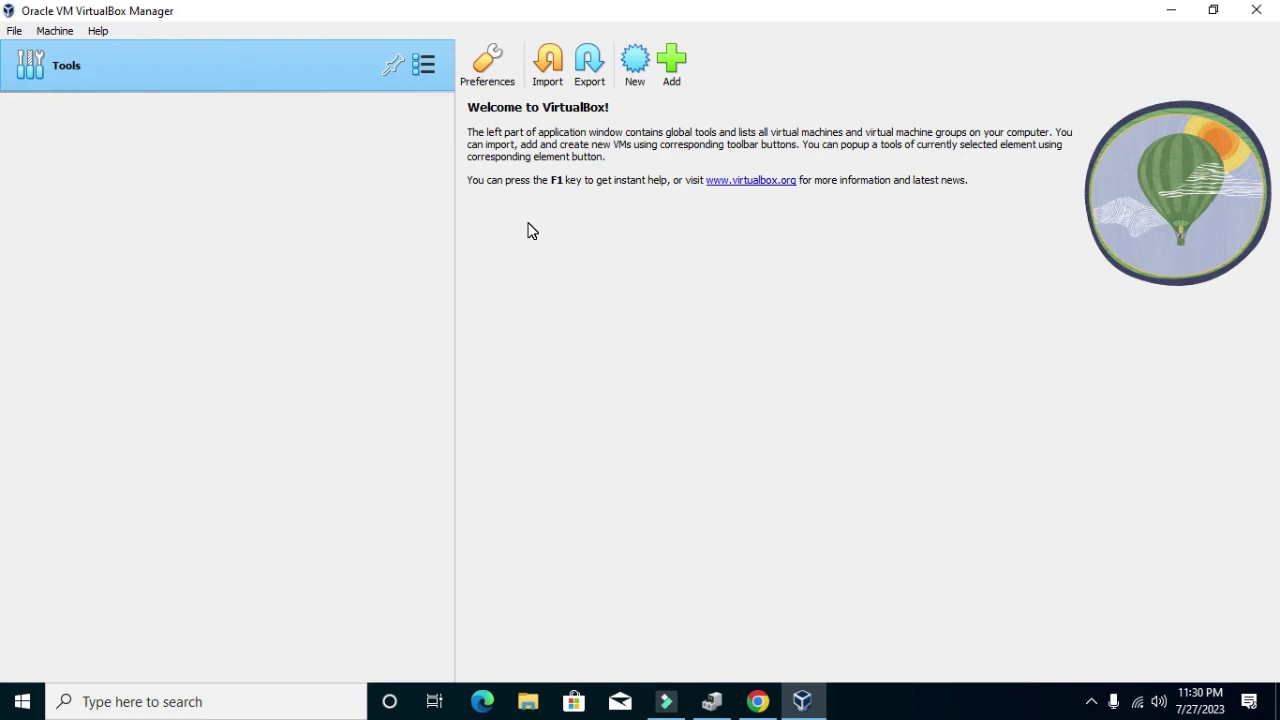
Start a new virtual machine and name it SIMULASI_ANBK_2023.
click(645, 62)
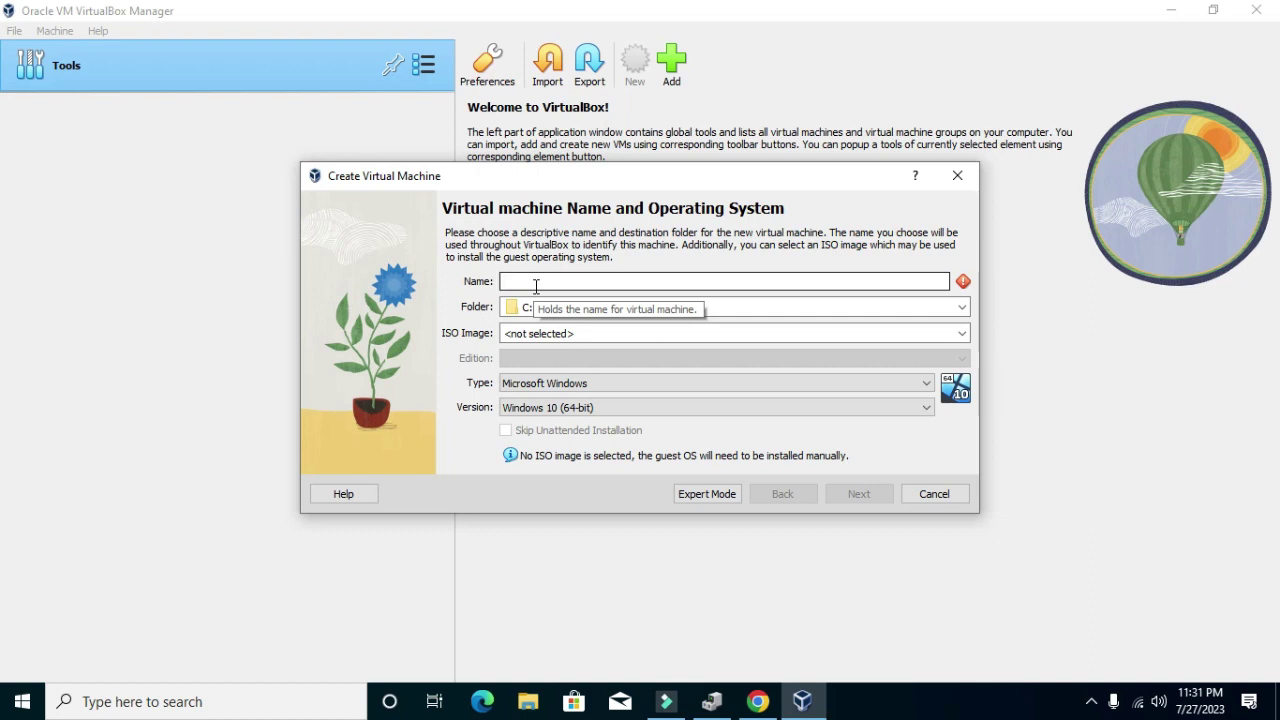
text(Sl)
text(MULASI_)
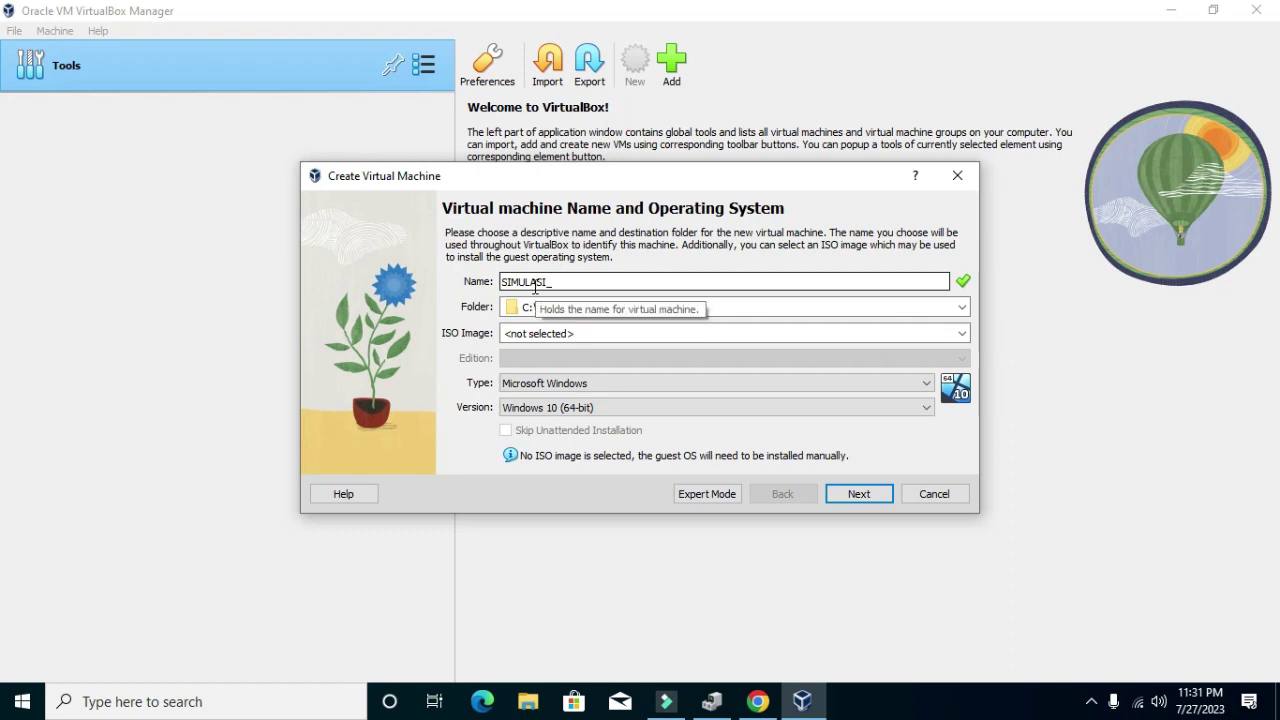
text(ANBK)
text(_2023)
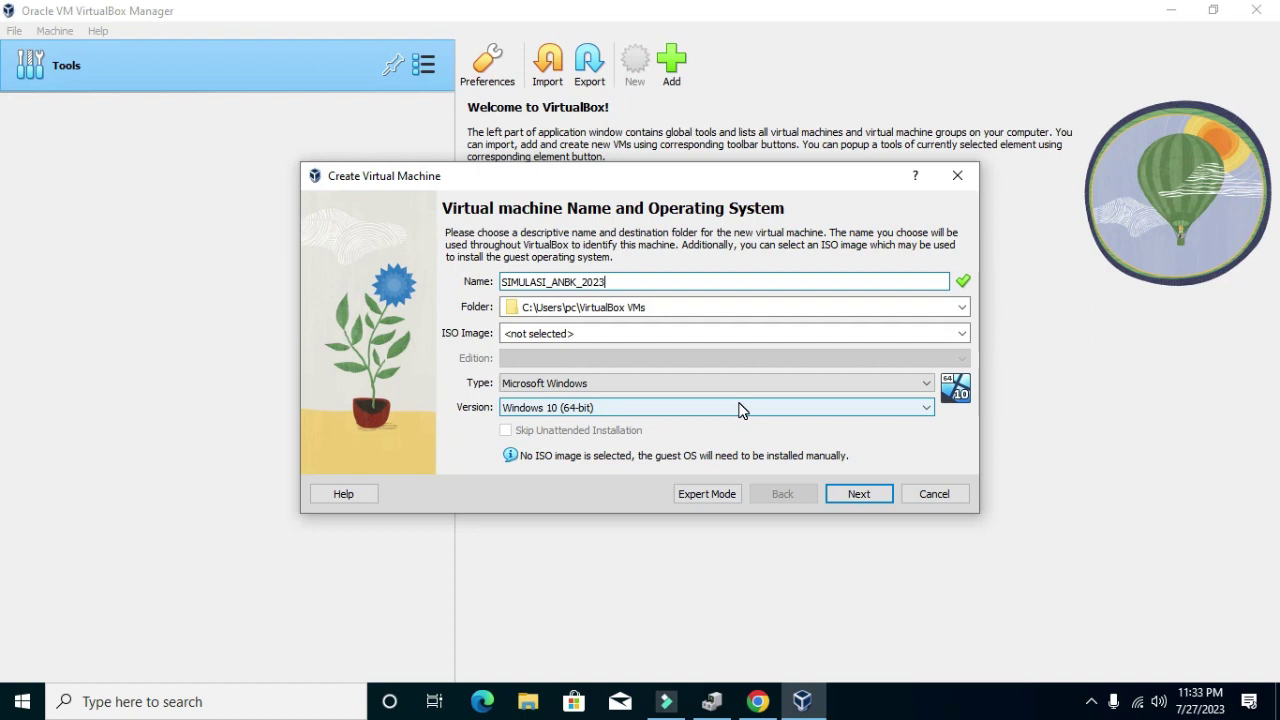
Set the machine's operating system version to Other Windows (64-bit) and continue to the hardware settings.
click(747, 407)
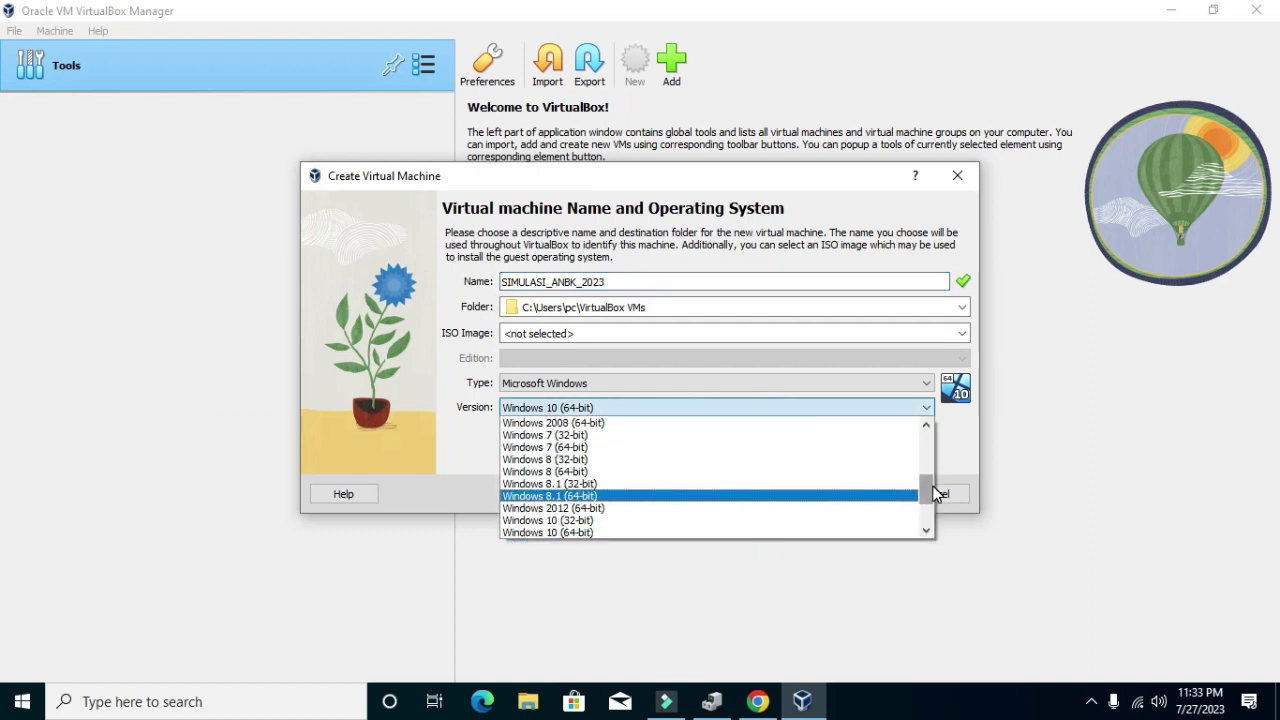
scroll(932, 487, down, 5)
drag(927, 503, 928, 510)
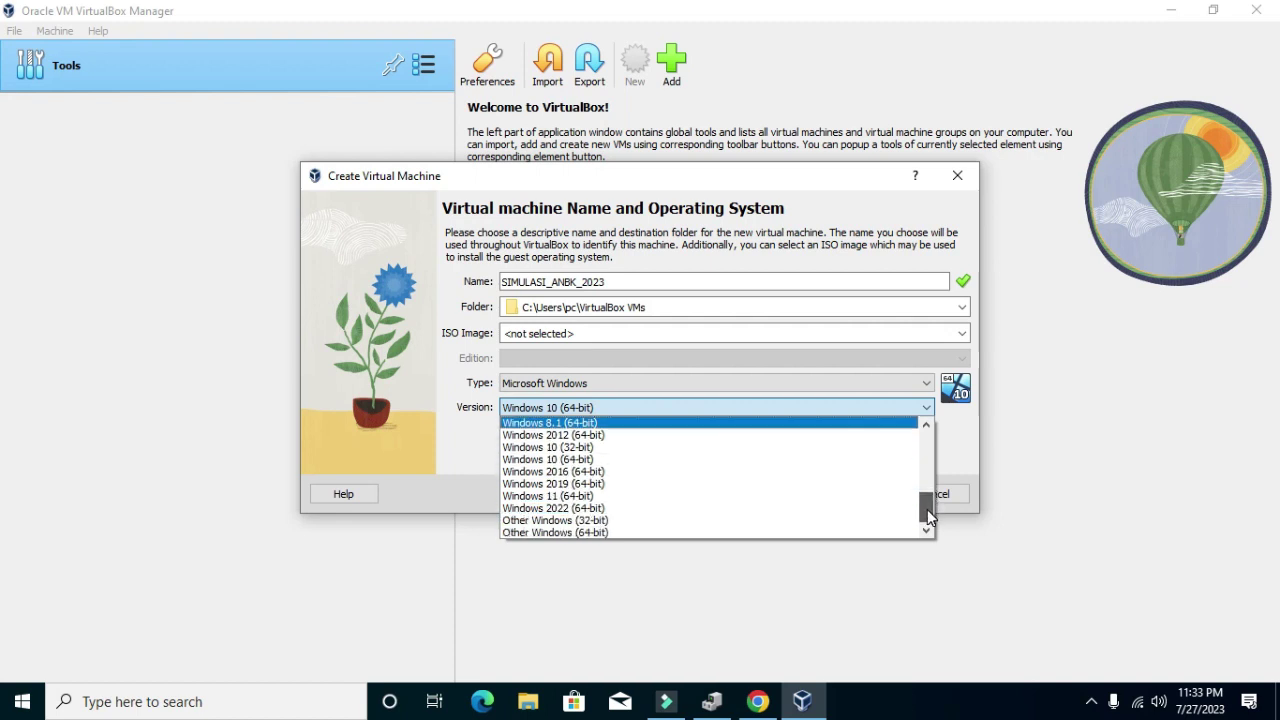
click(548, 533)
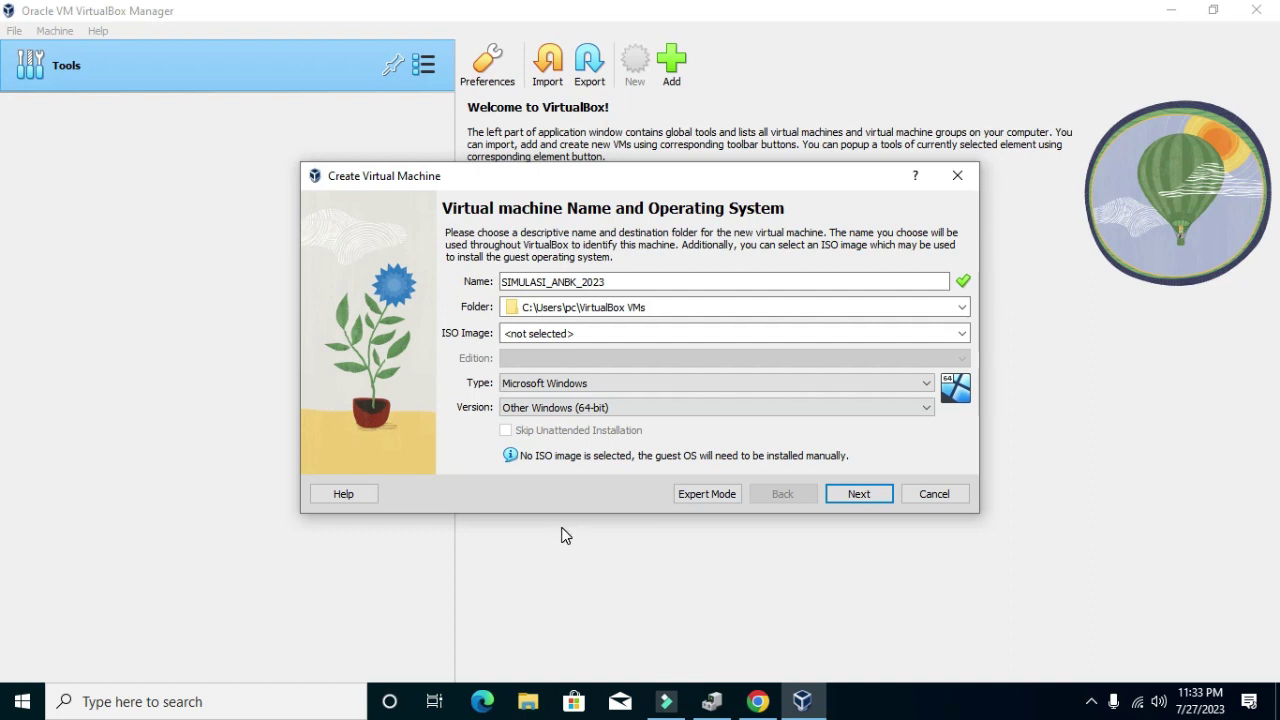
click(850, 500)
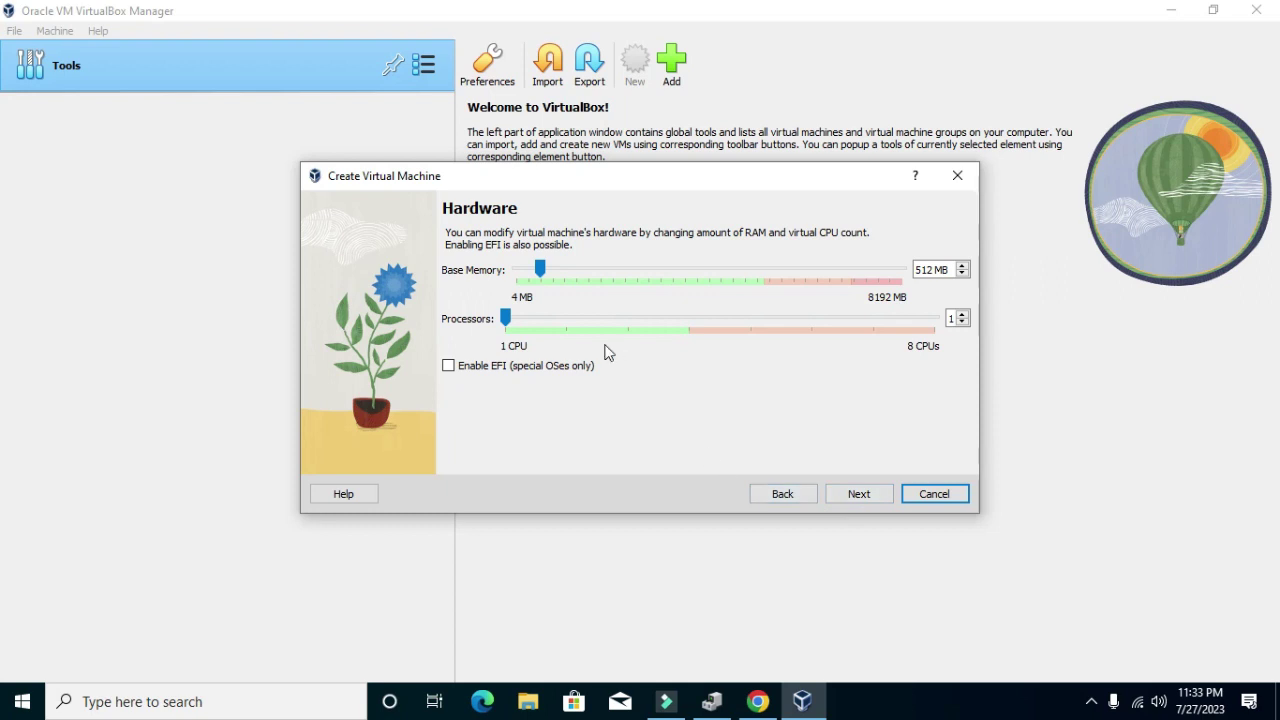
Set the machine's base memory to 5164 MB and its processors to 4, and continue to the hard disk settings.
click(541, 272)
drag(541, 267, 759, 285)
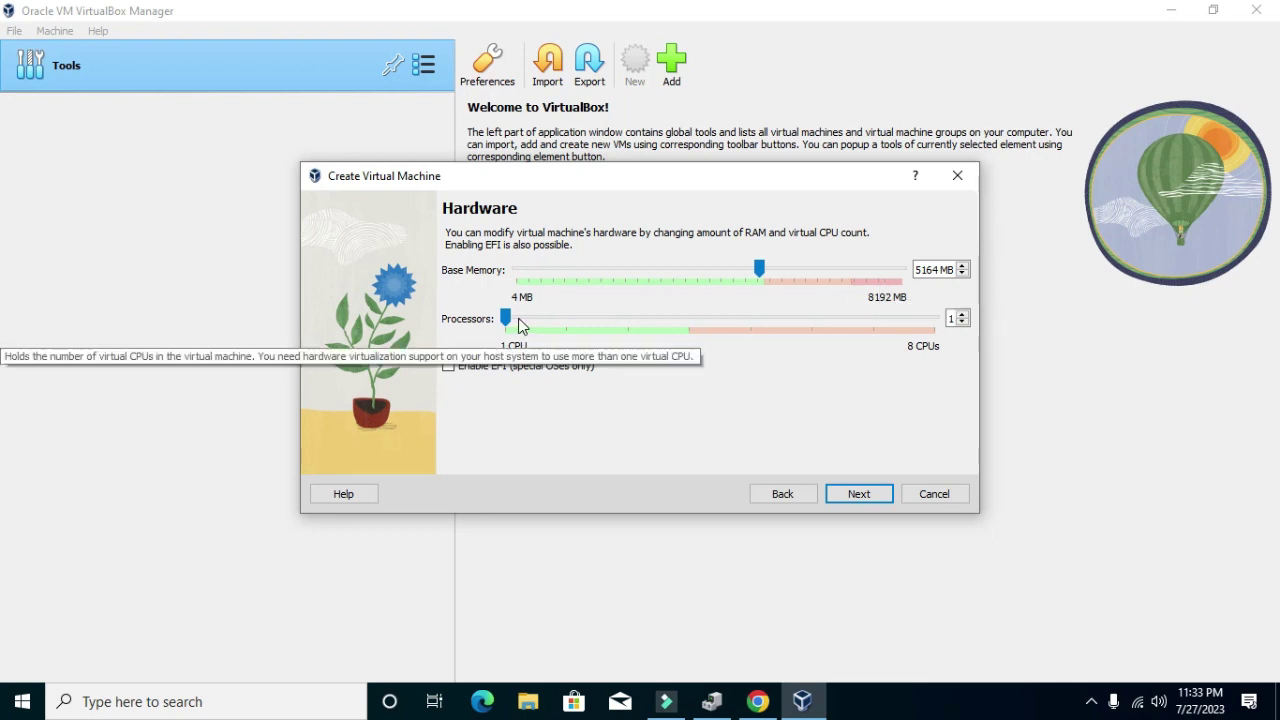
drag(507, 323, 673, 339)
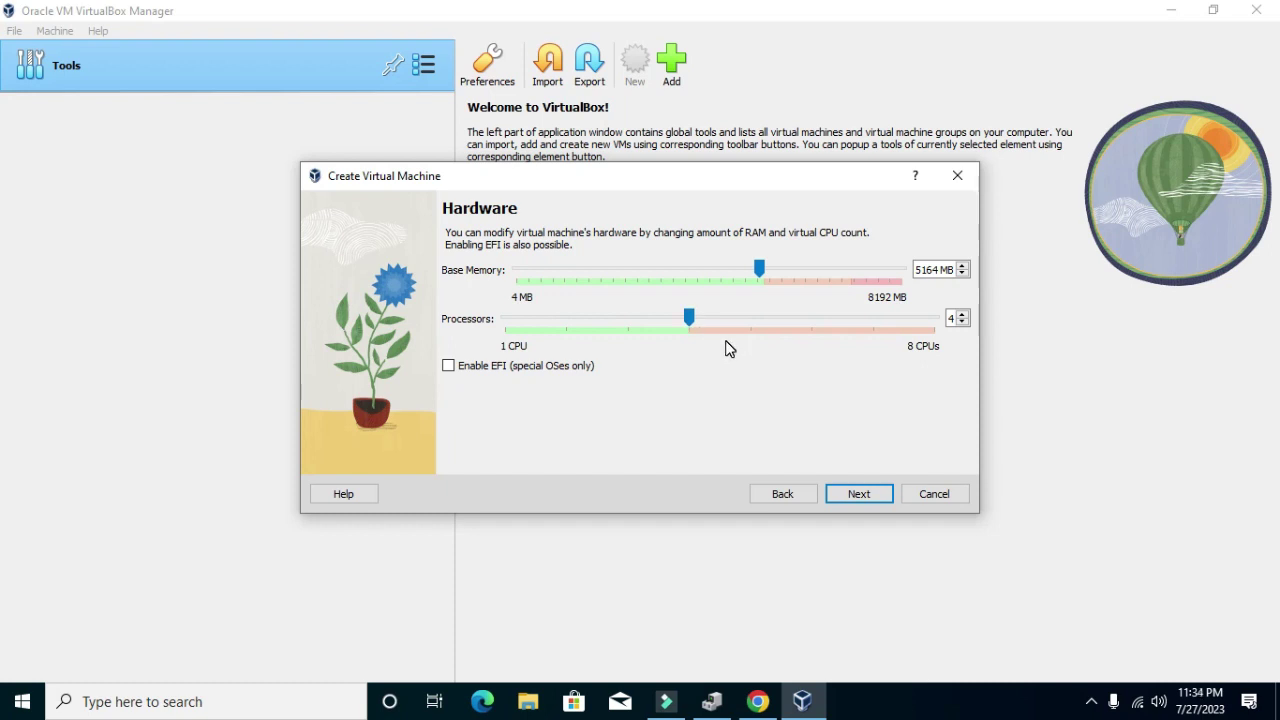
click(856, 496)
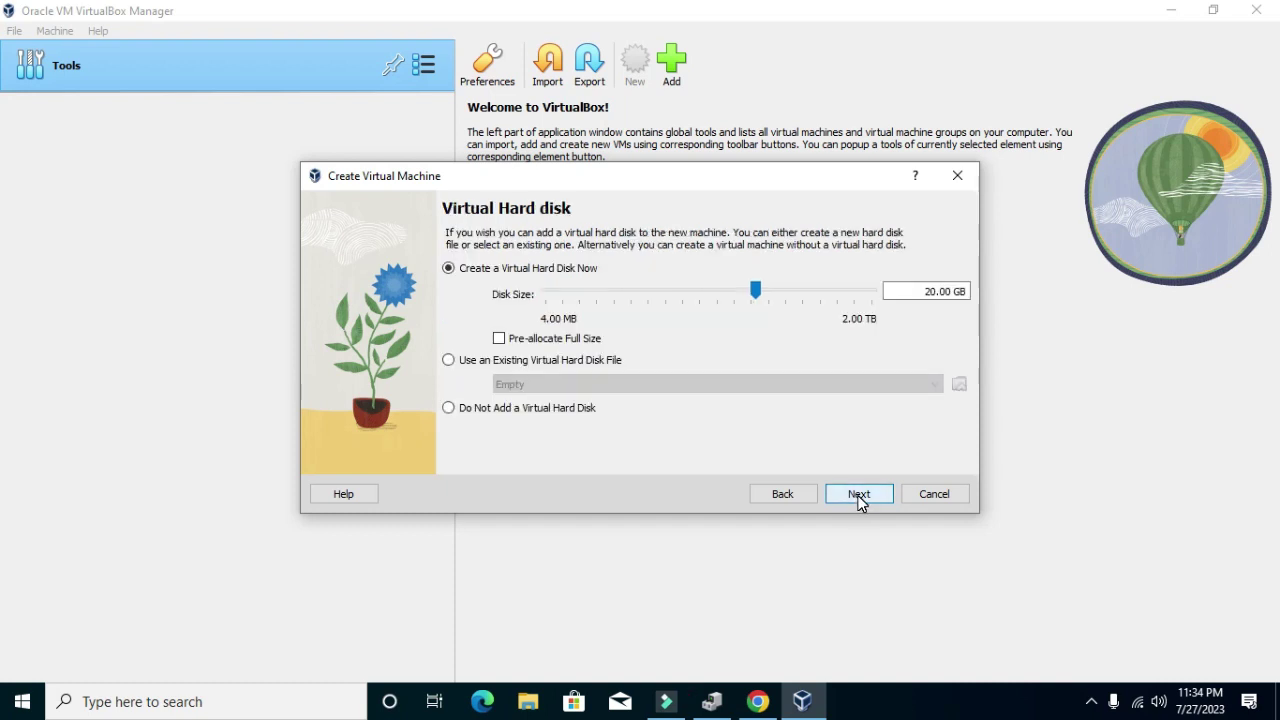
Choose the existing virtual hard disk file VHD_ANBK_2023_FRESH from the VHD_ANBK_2023_SIMULSI folder on Local Disk (D:) for the new machine.
click(449, 362)
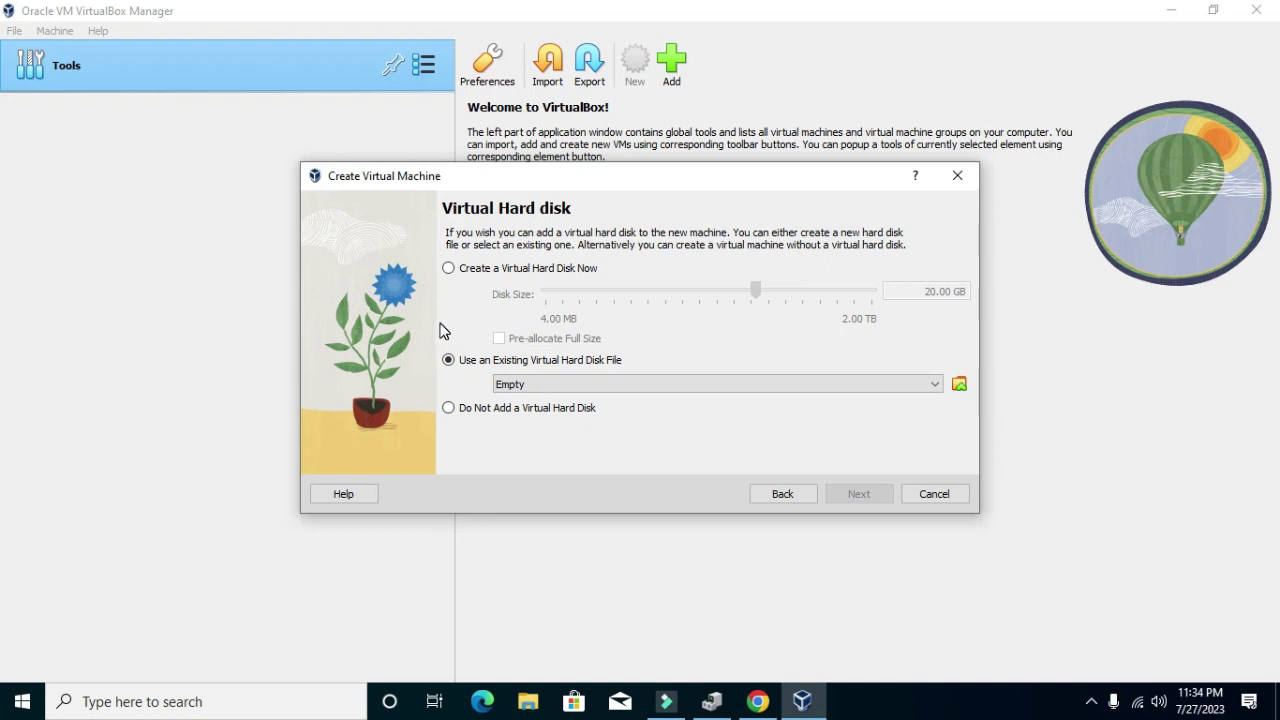
click(470, 362)
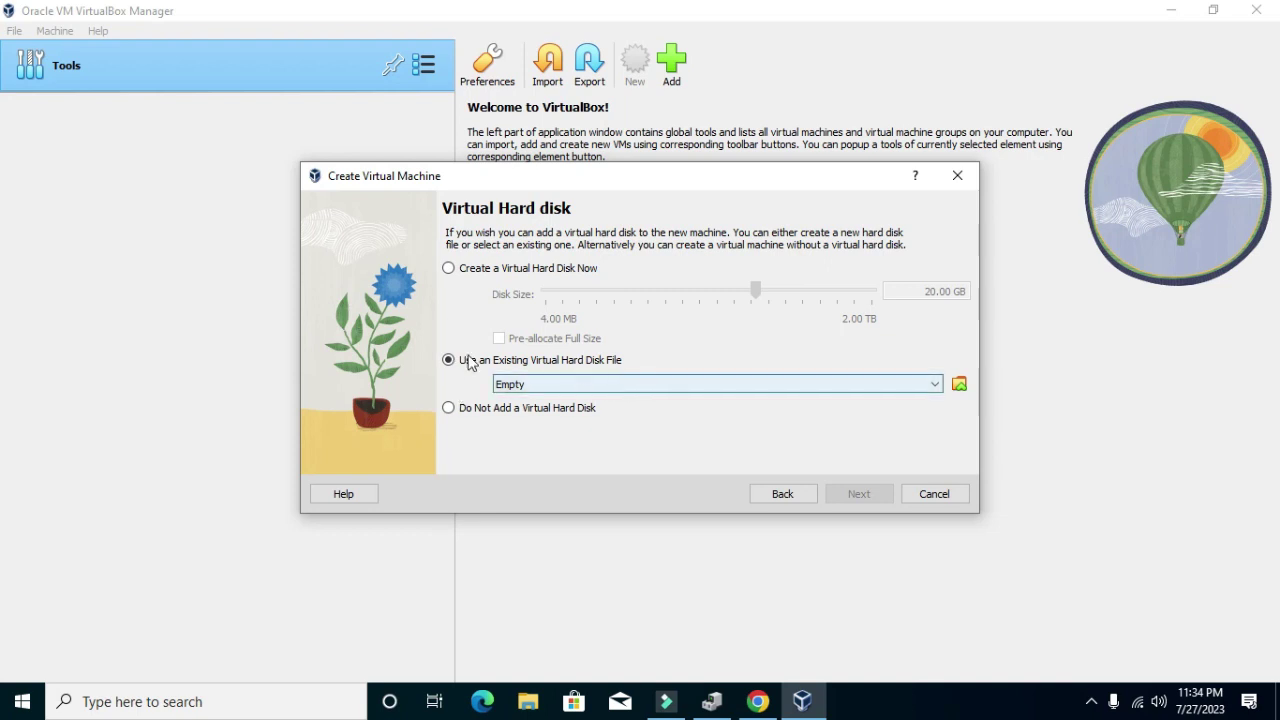
click(959, 386)
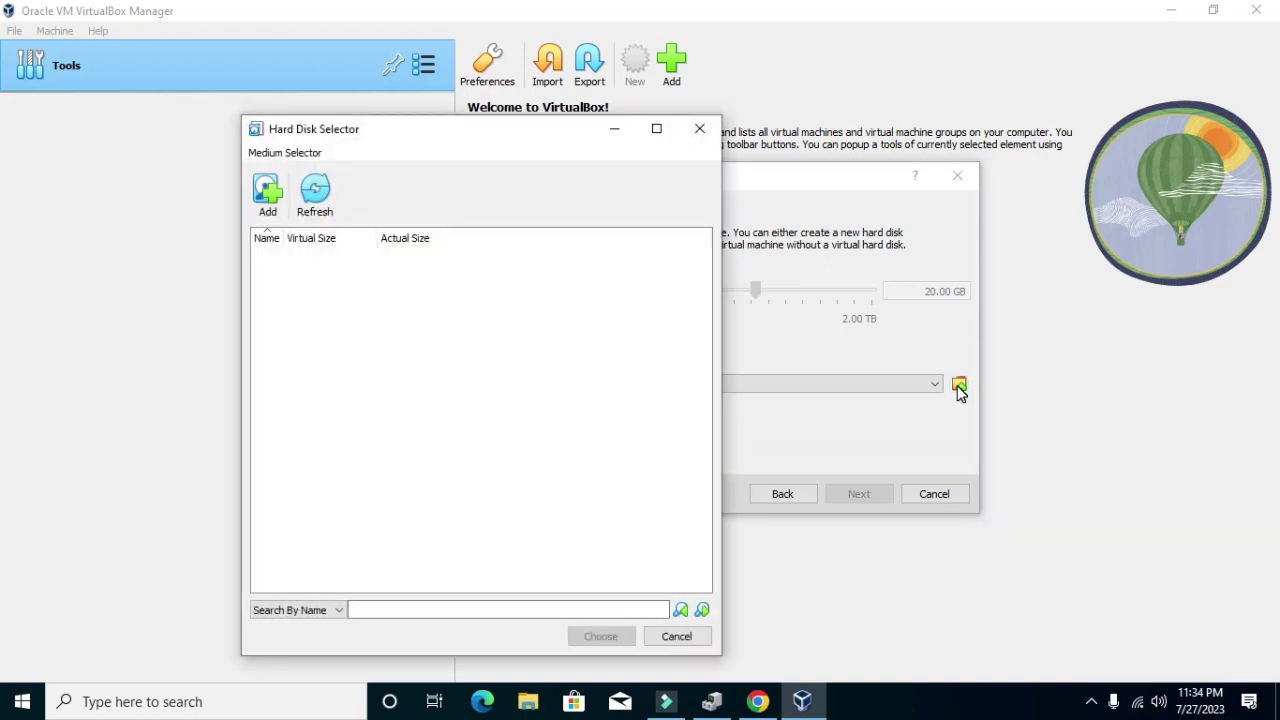
click(267, 198)
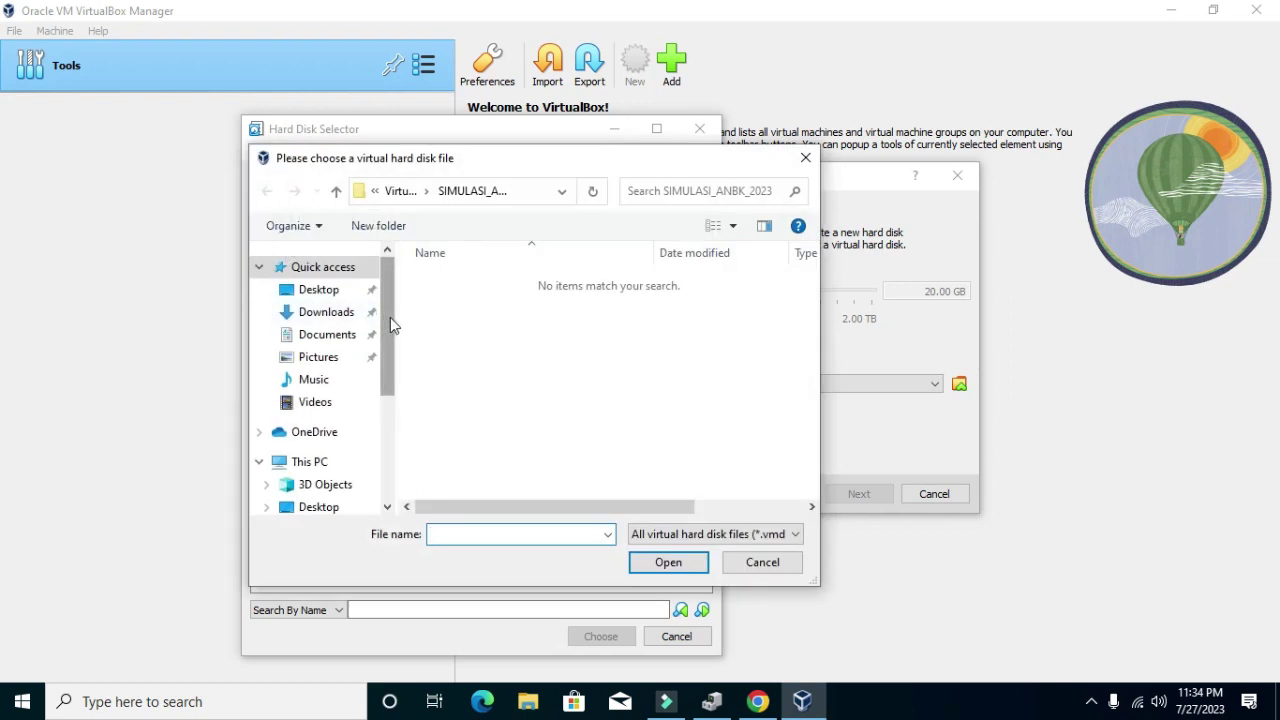
drag(390, 317, 384, 437)
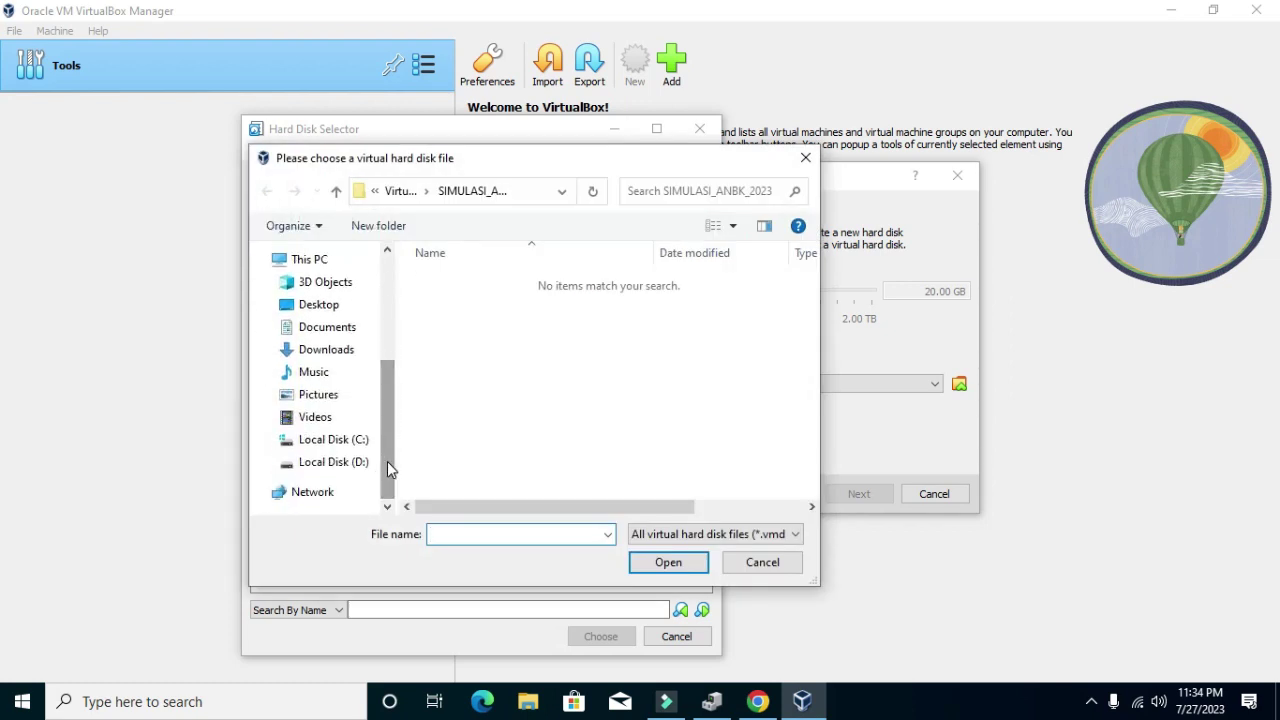
click(334, 464)
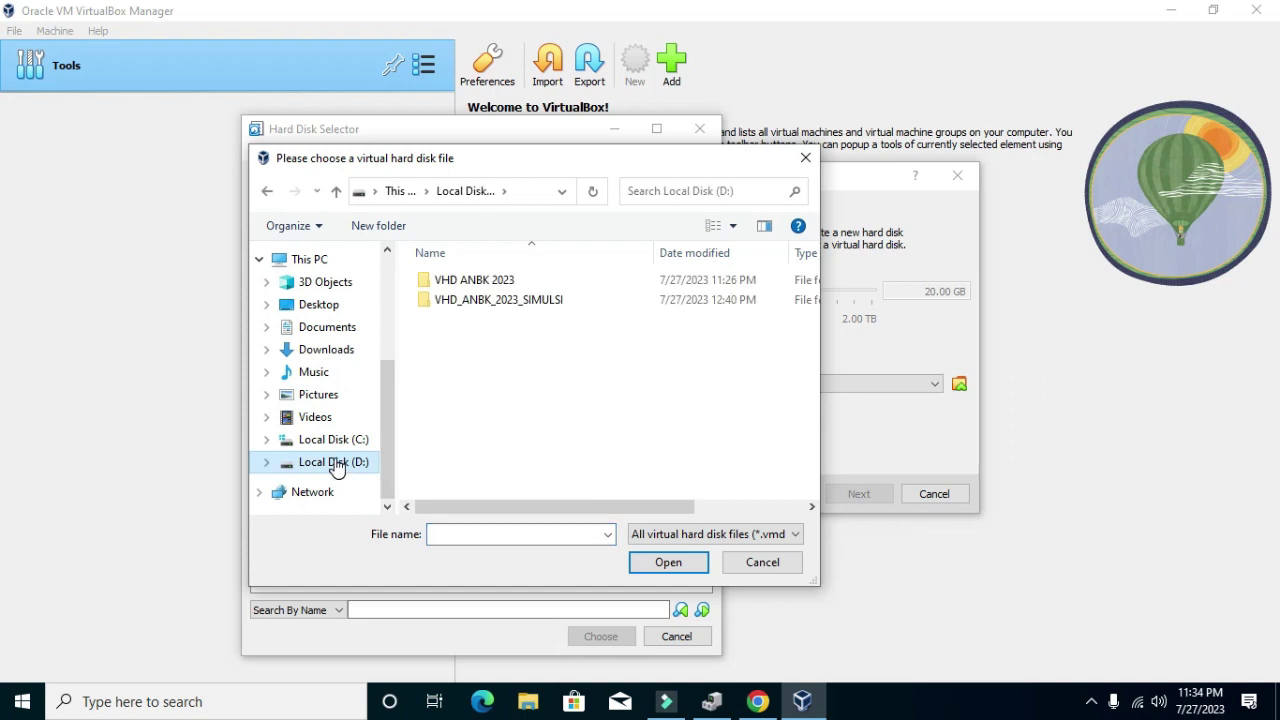
double_click(472, 303)
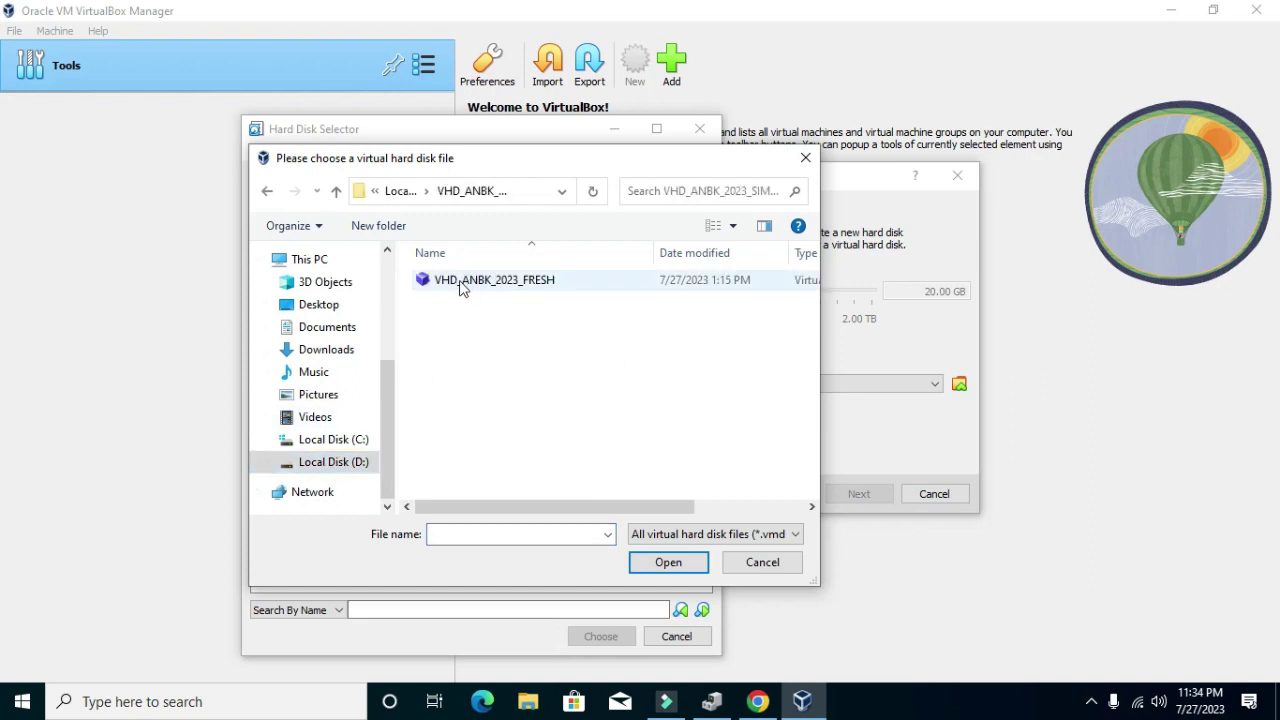
click(463, 288)
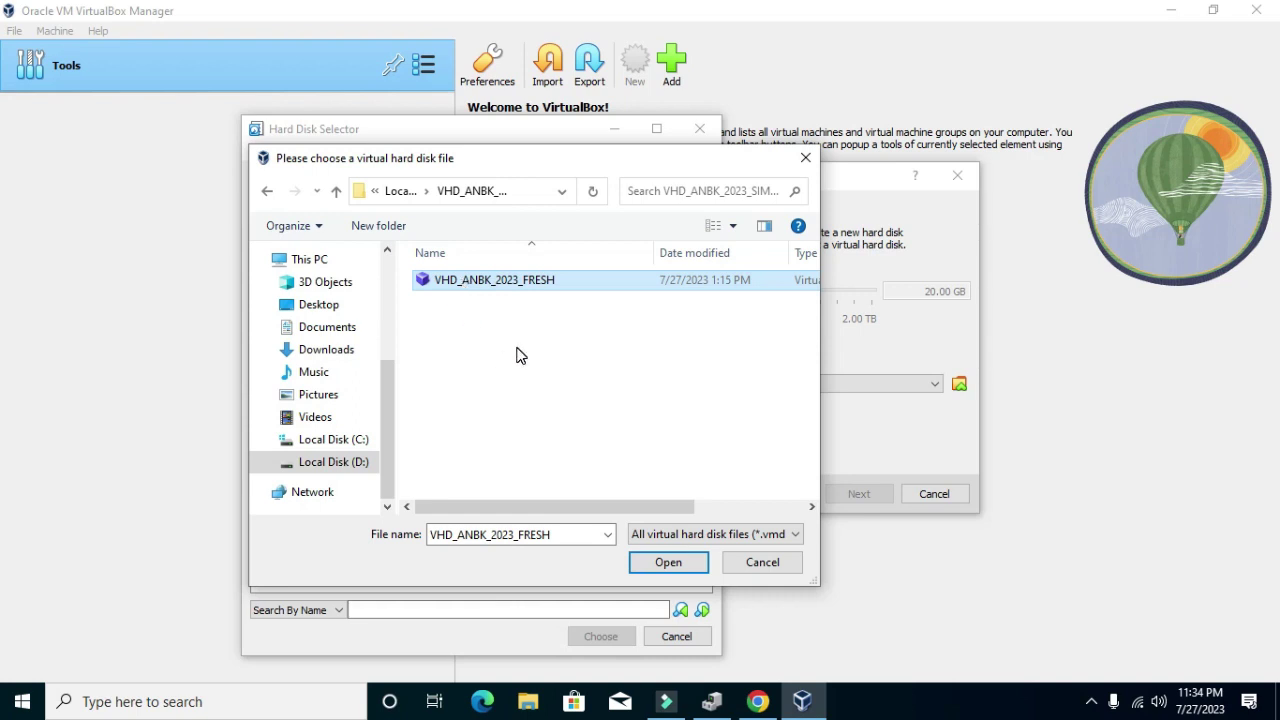
click(668, 563)
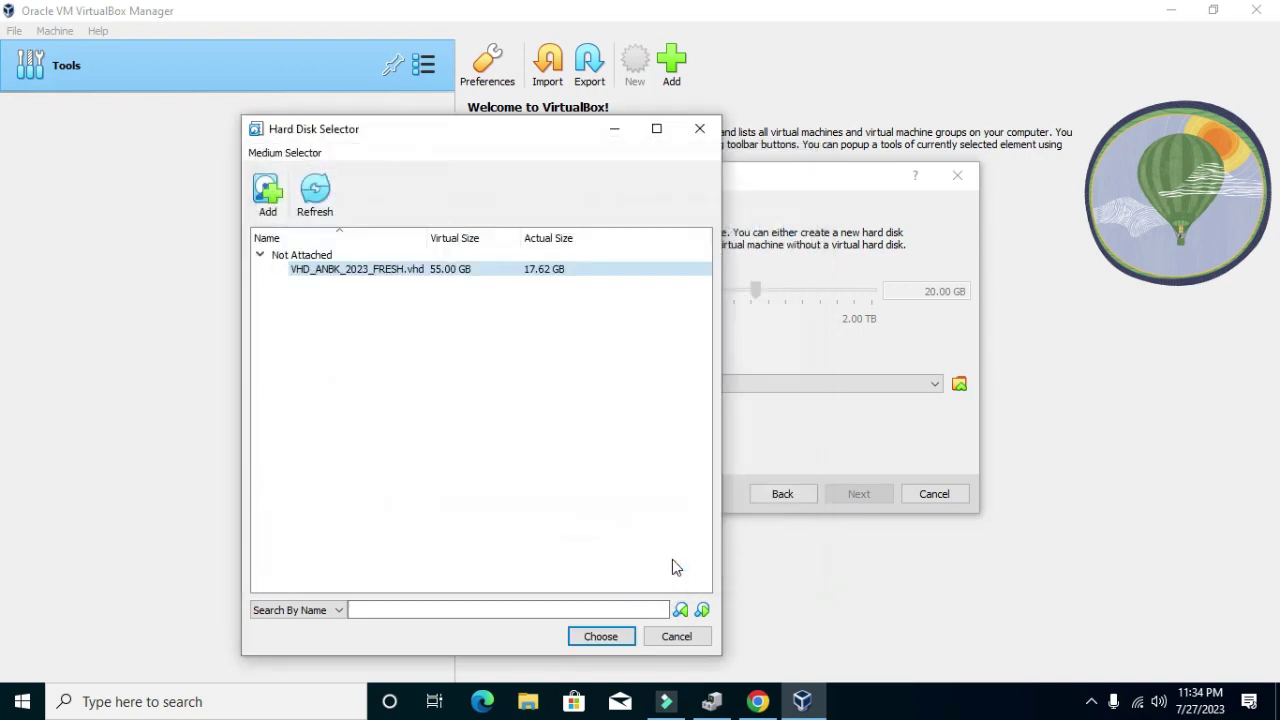
click(601, 637)
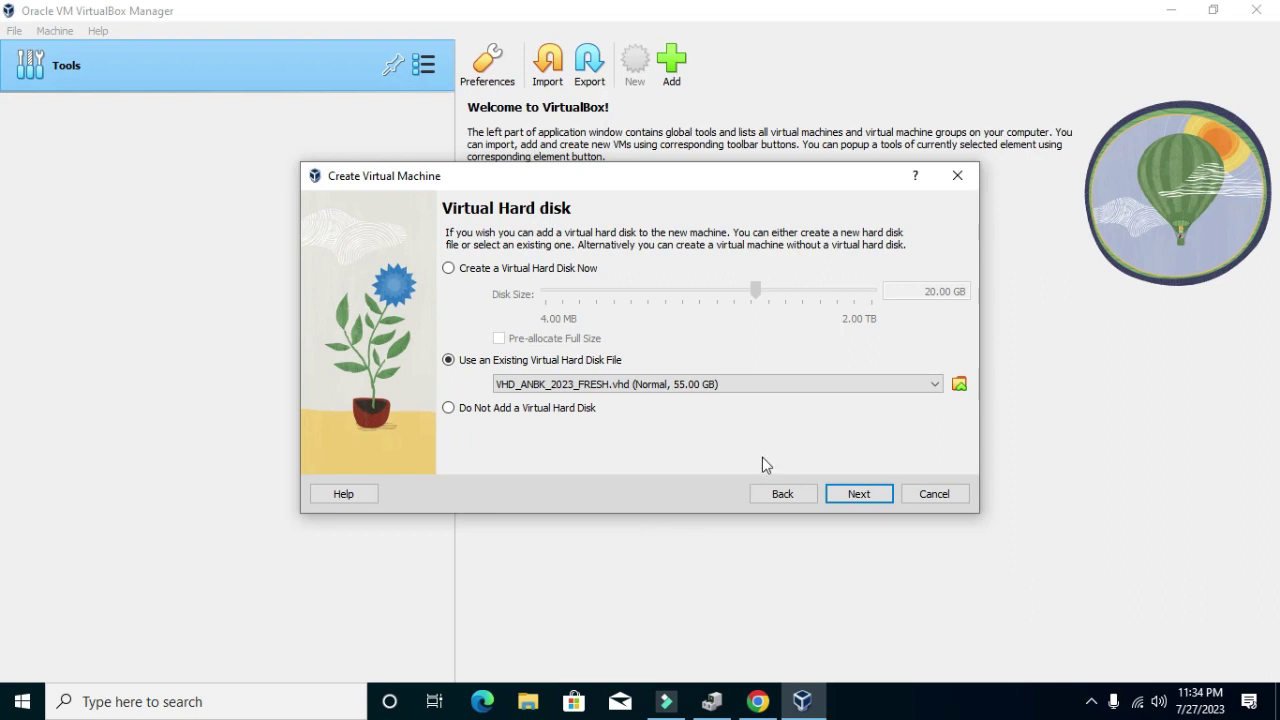
Accept the selected hard disk and finish creating the SIMULASI_ANBK_2023 virtual machine from the summary.
click(867, 503)
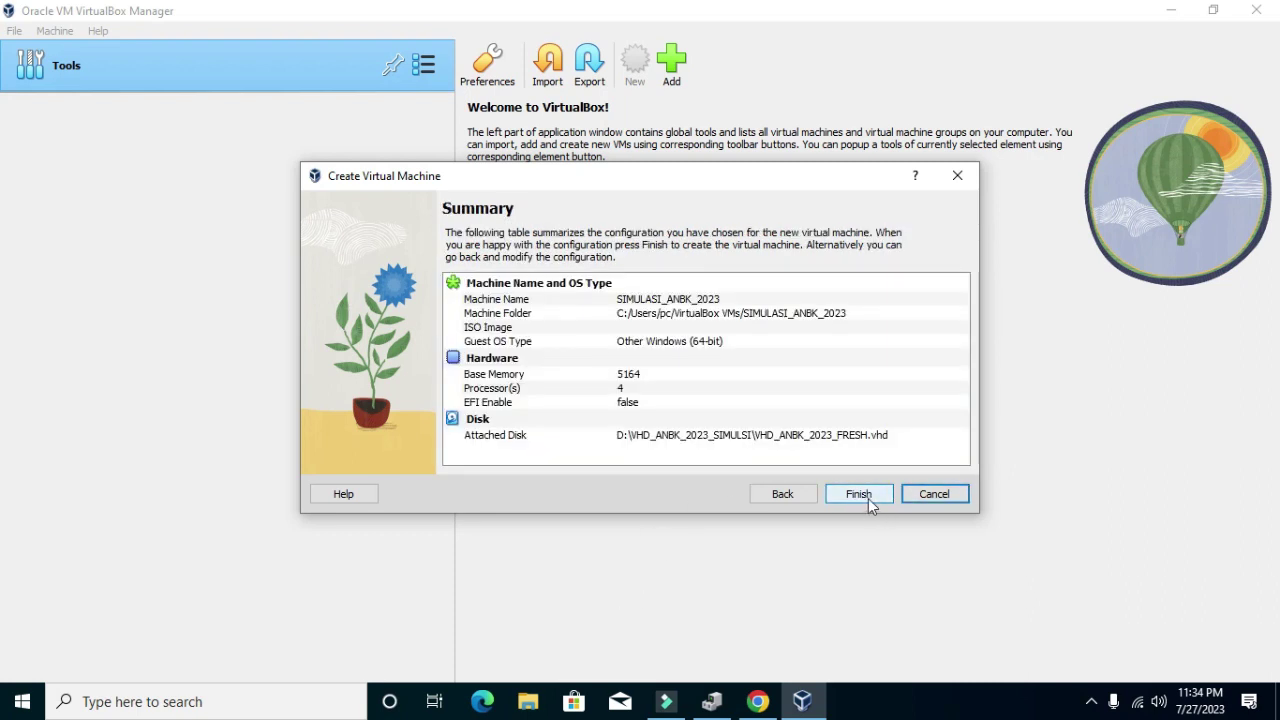
click(868, 498)
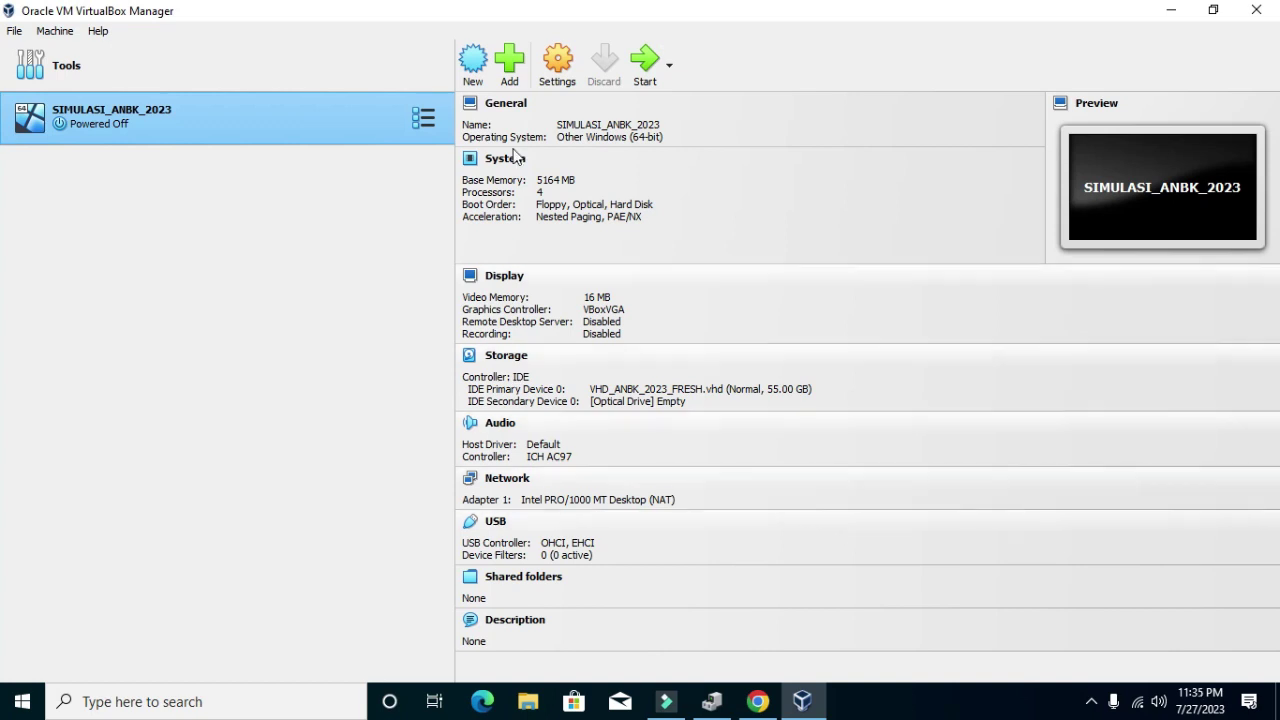
Attach network Adapter 1 of SIMULASI_ANBK_2023 to Bridged Adapter using the Realtek PCIe GbE Family Controller.
click(548, 80)
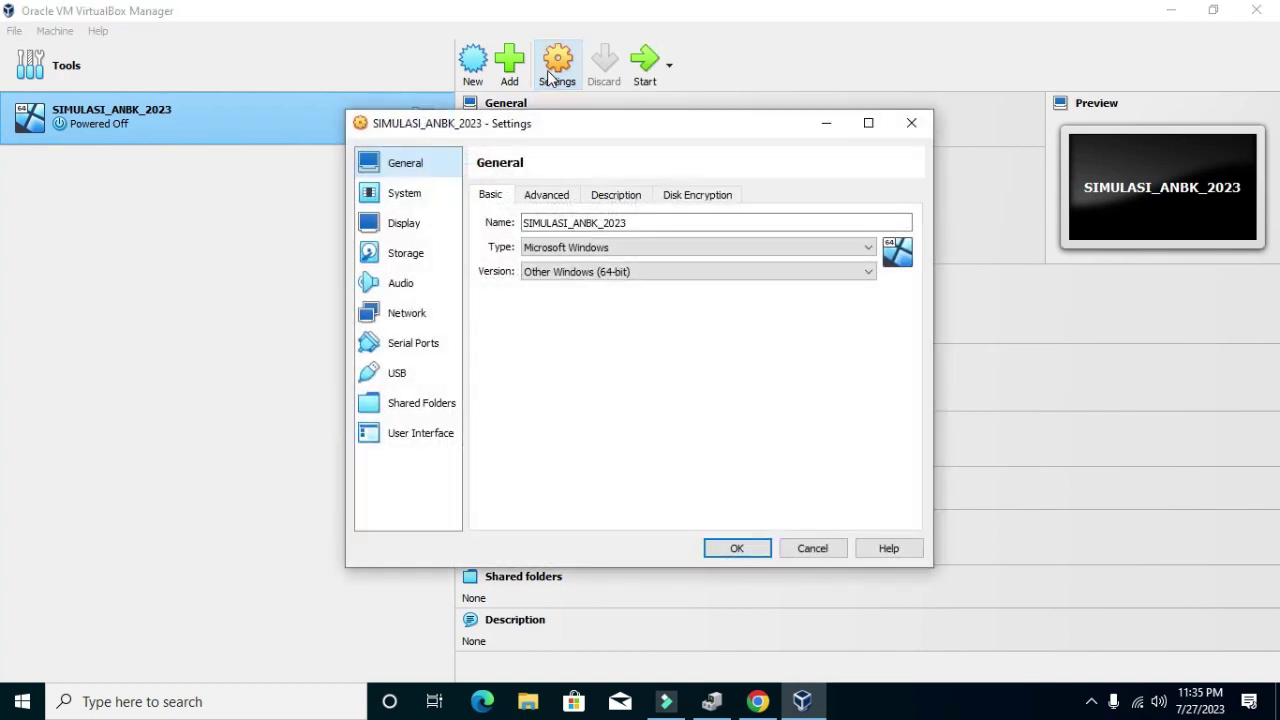
click(408, 318)
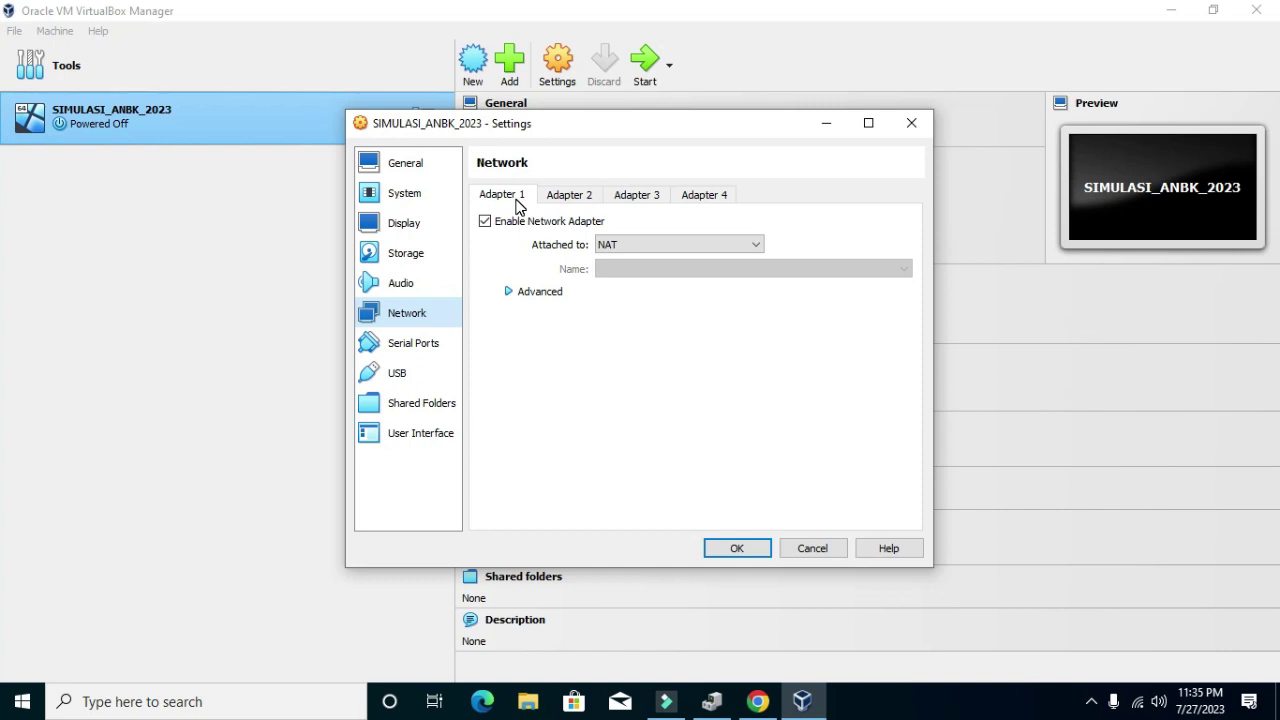
click(630, 243)
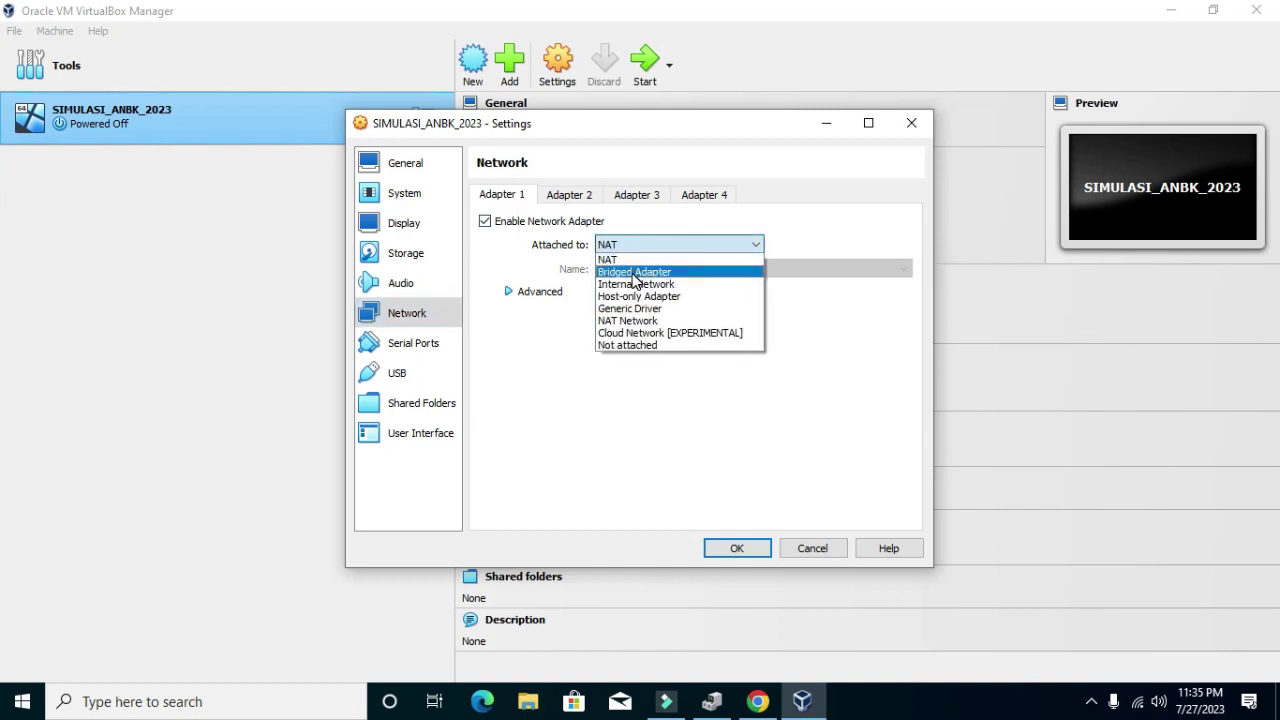
click(633, 273)
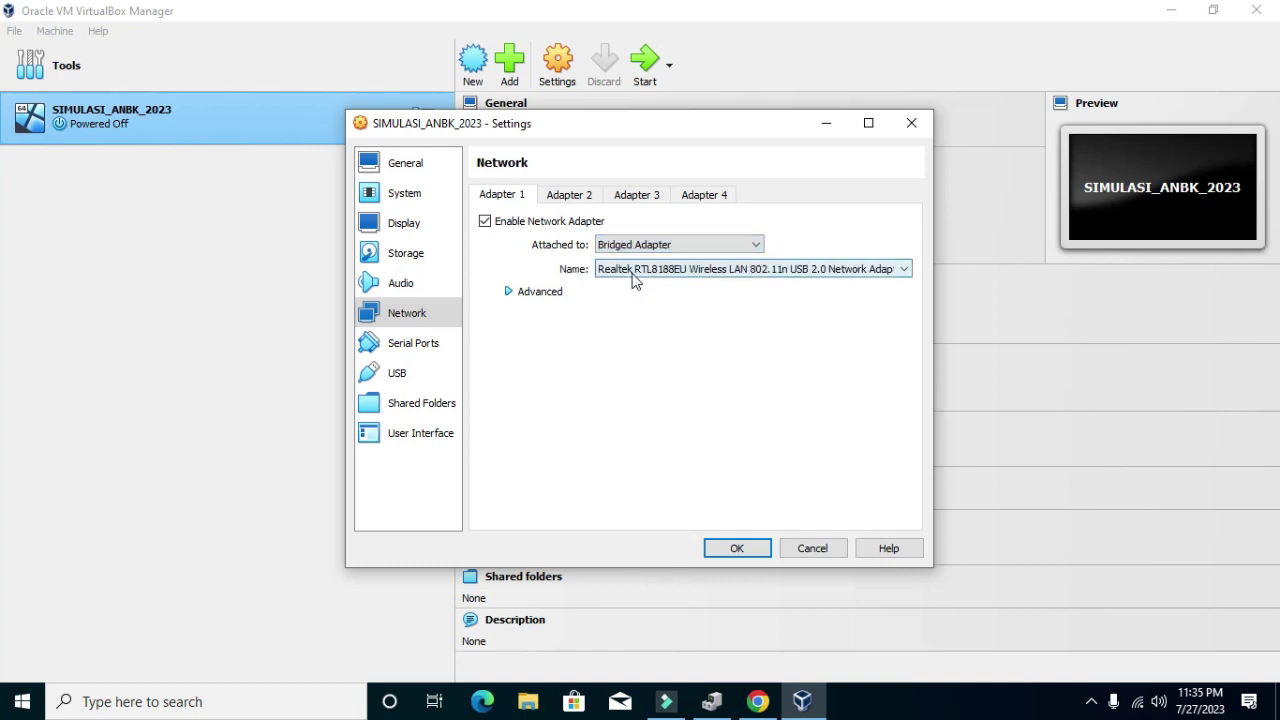
click(633, 271)
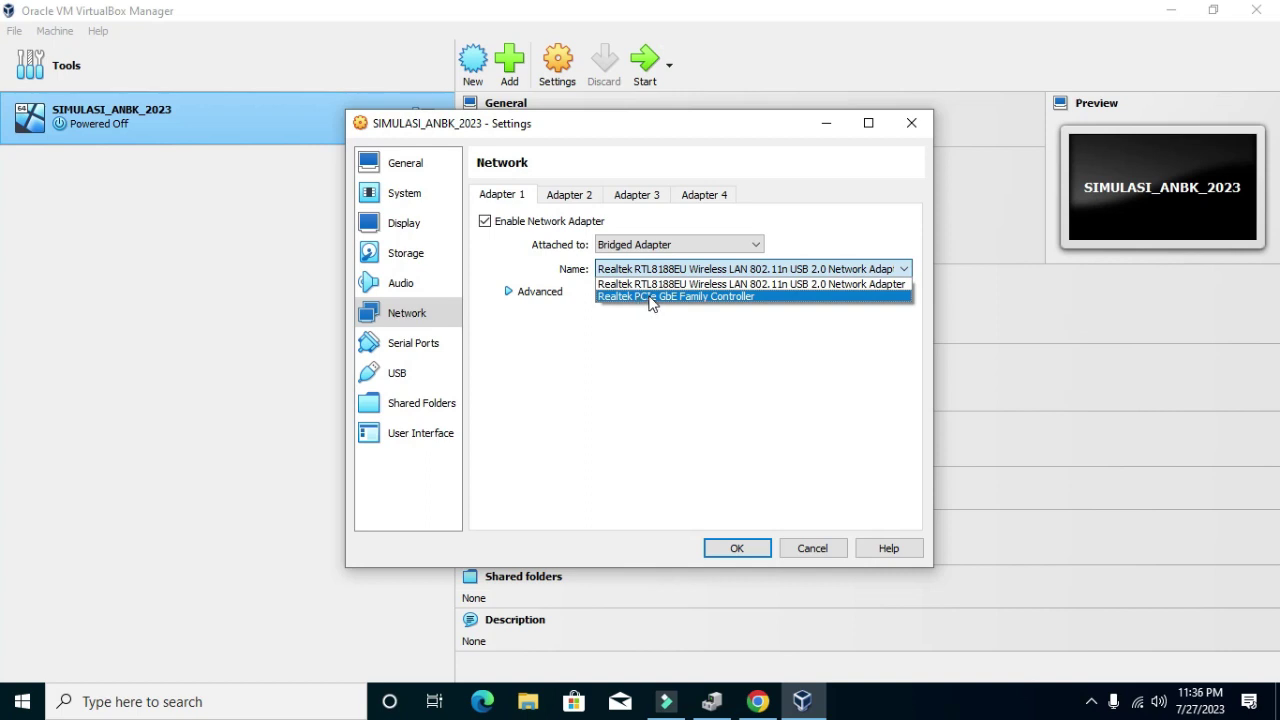
click(670, 297)
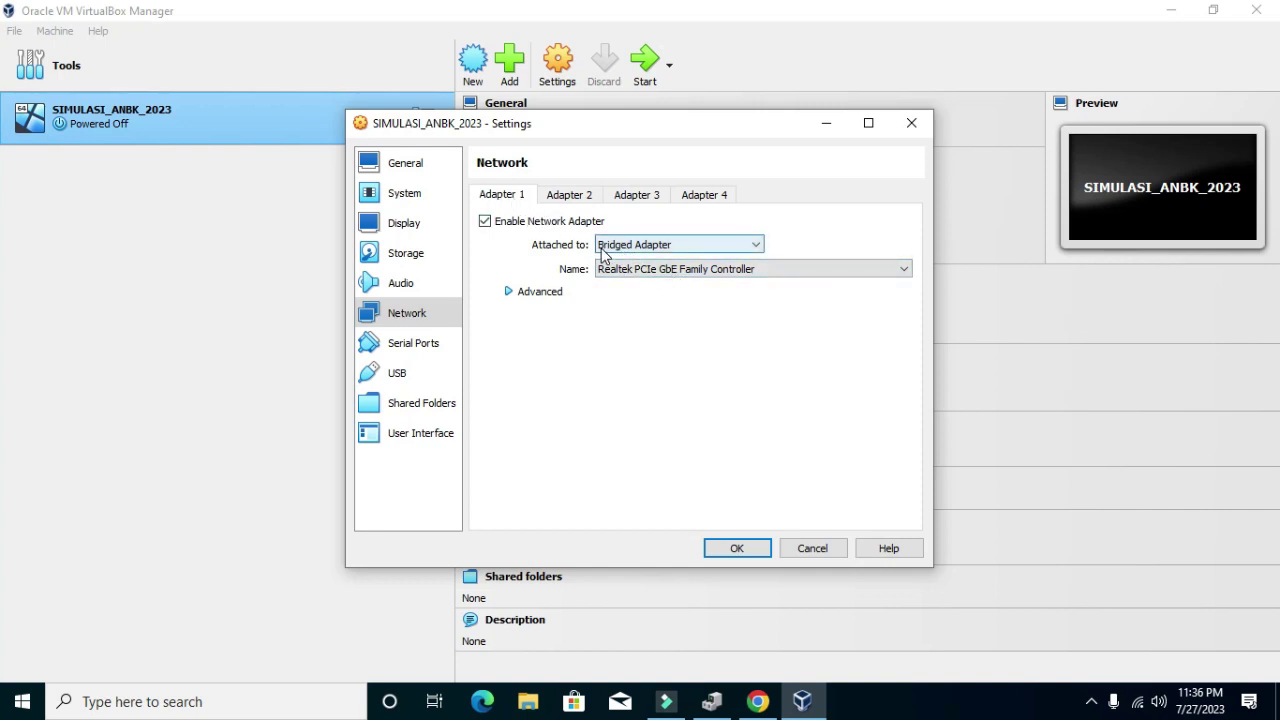
Enable network Adapter 2 attached to NAT, save the machine settings and close VirtualBox.
click(572, 196)
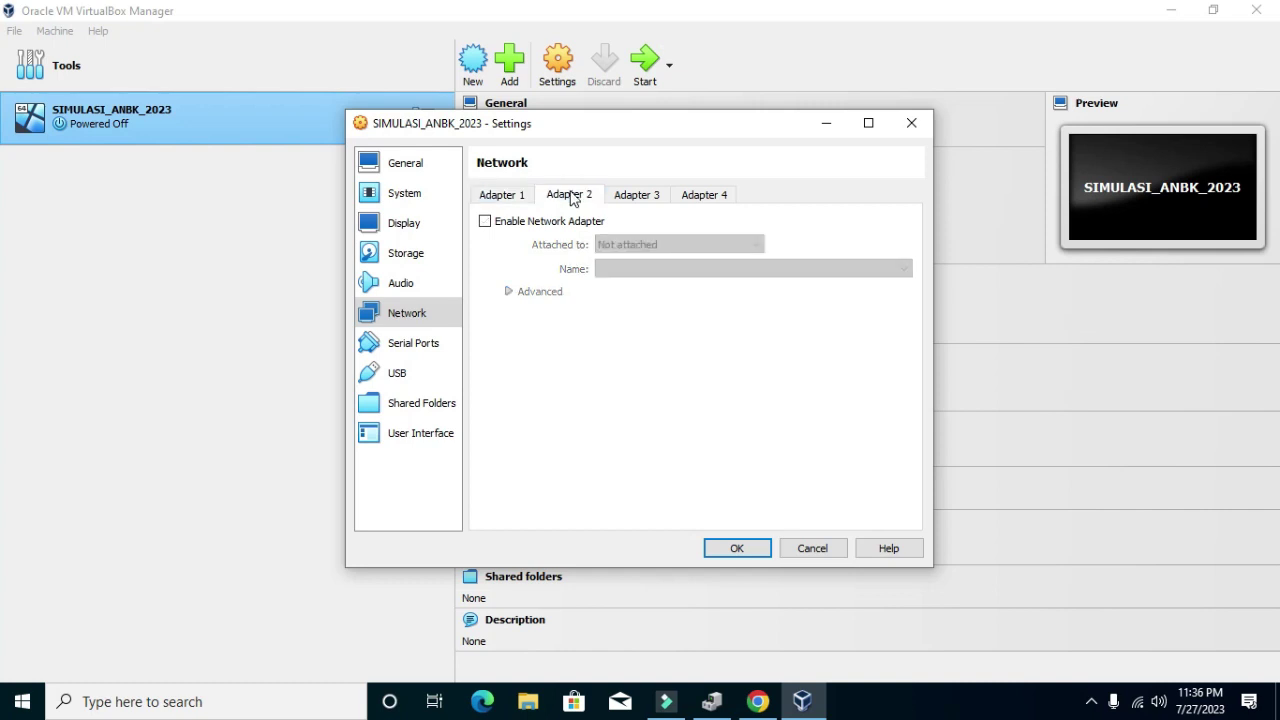
click(485, 222)
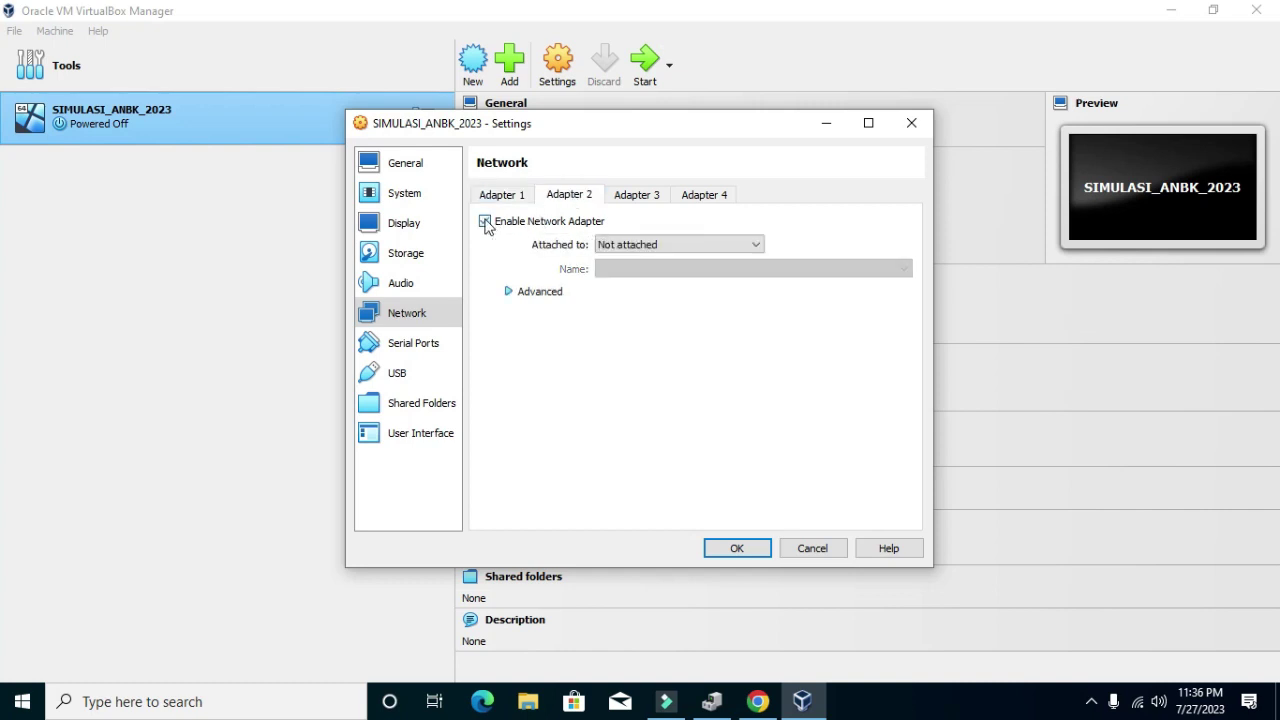
click(638, 247)
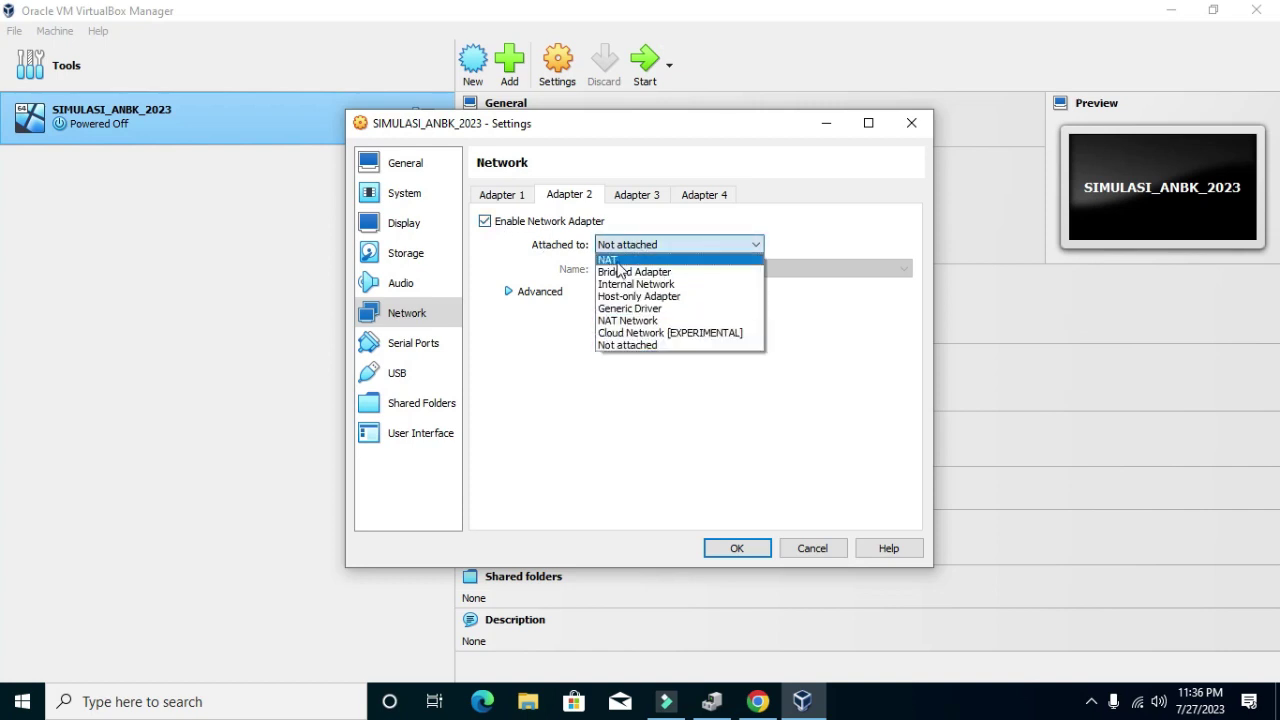
click(617, 261)
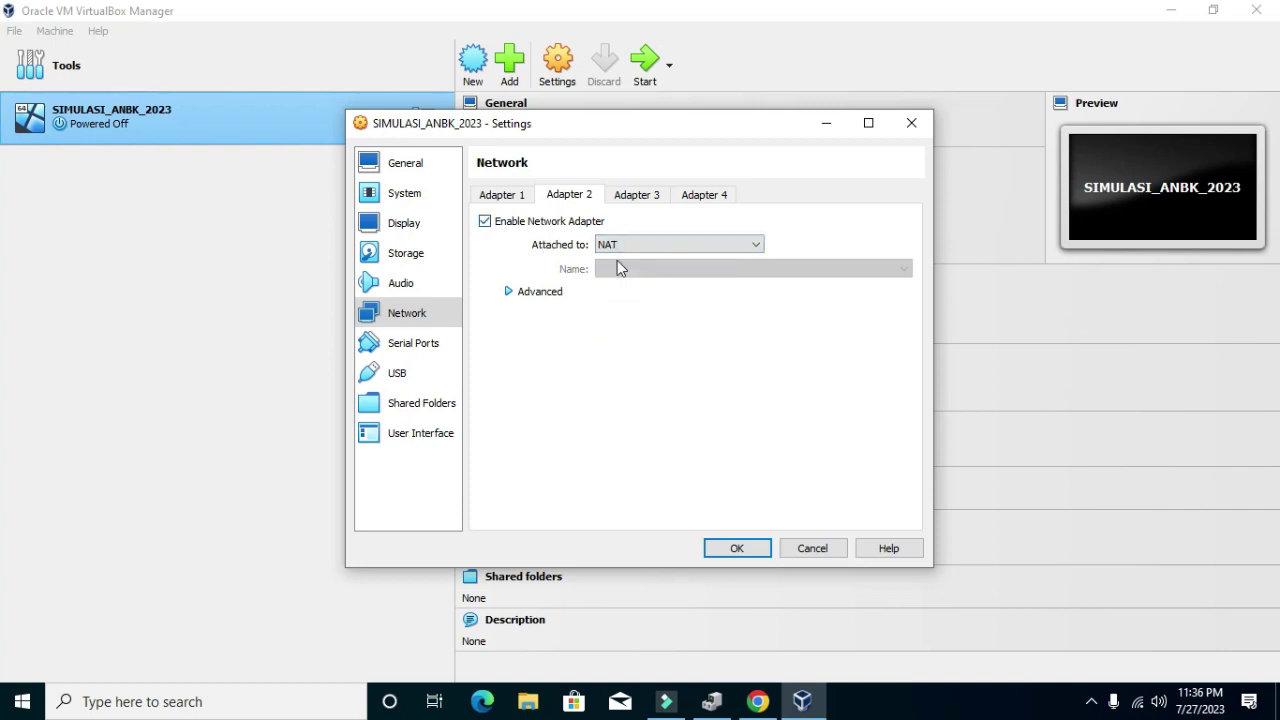
click(744, 557)
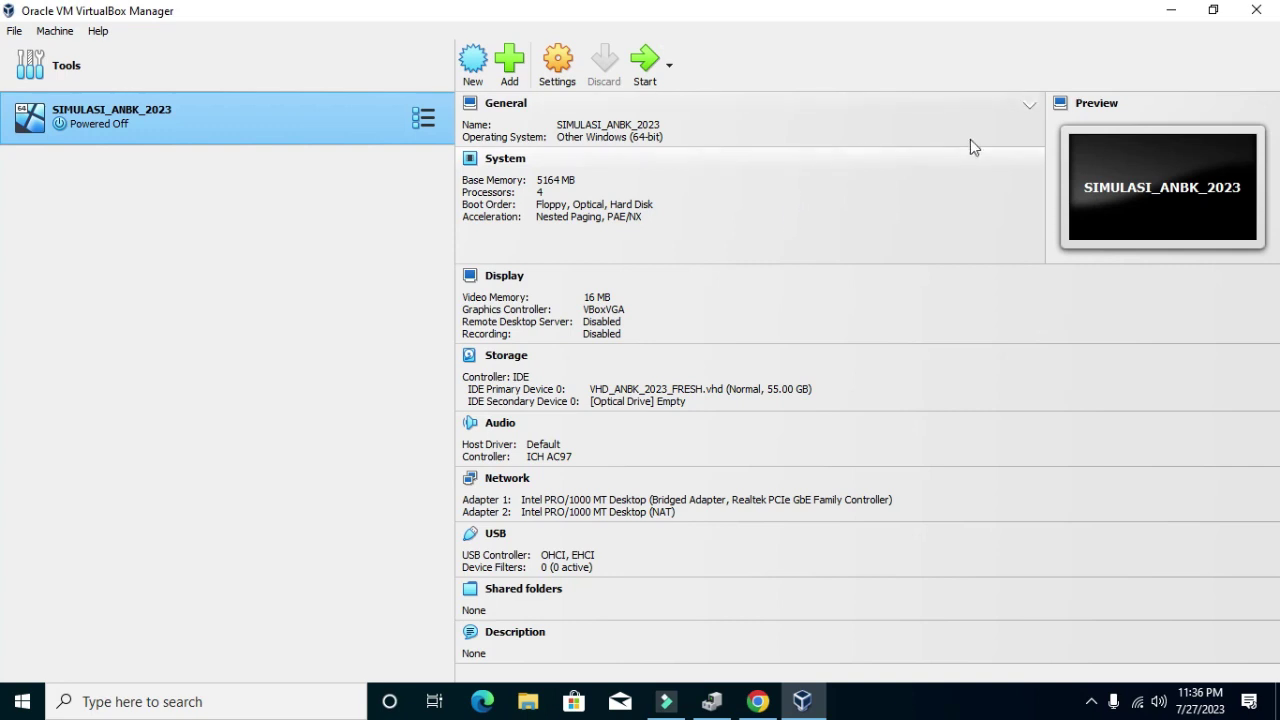
click(1256, 12)
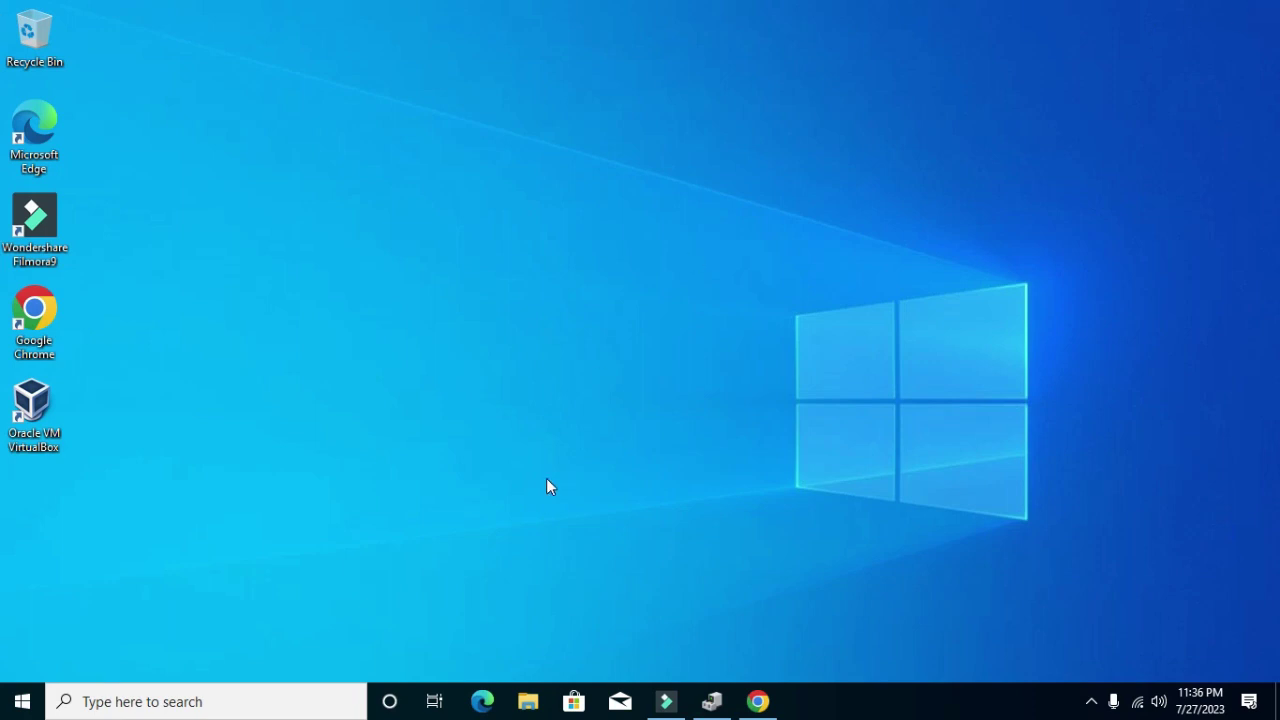
Copy the ExambrowserAdmin_23.0720 archive from the VHD ANBK 2023 folder on Local Disk (D:) in File Explorer.
click(526, 705)
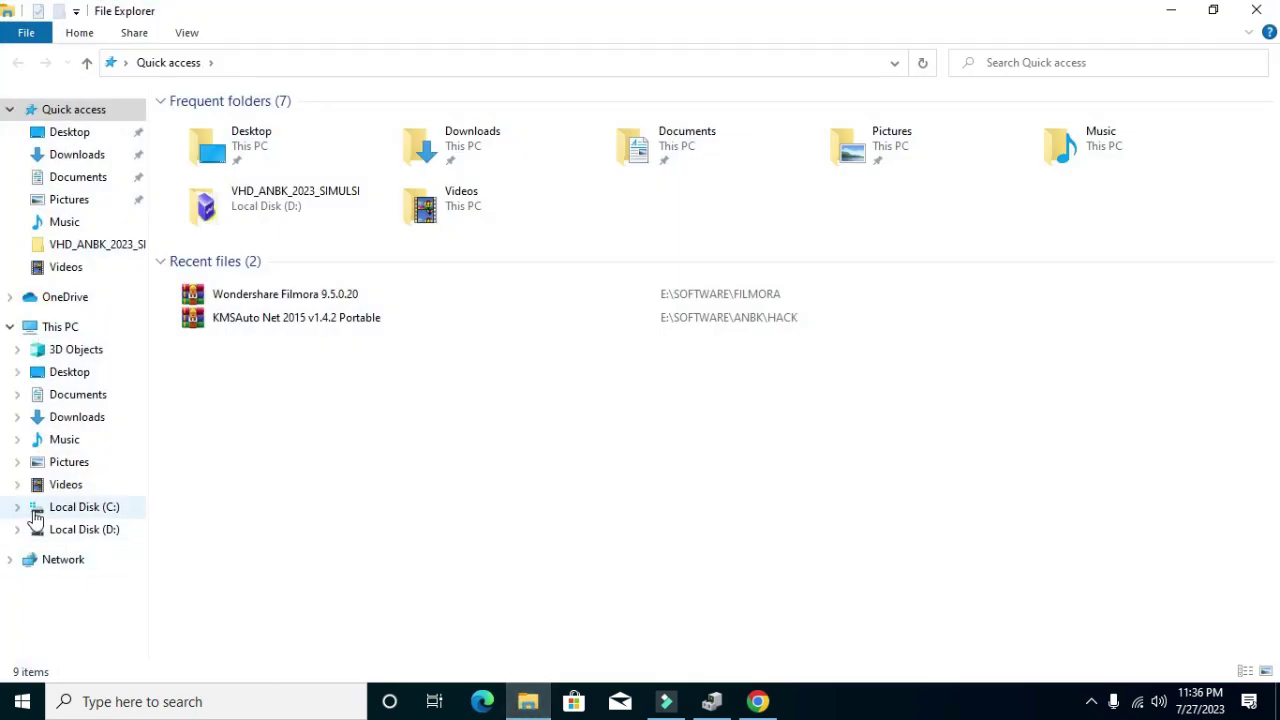
click(107, 530)
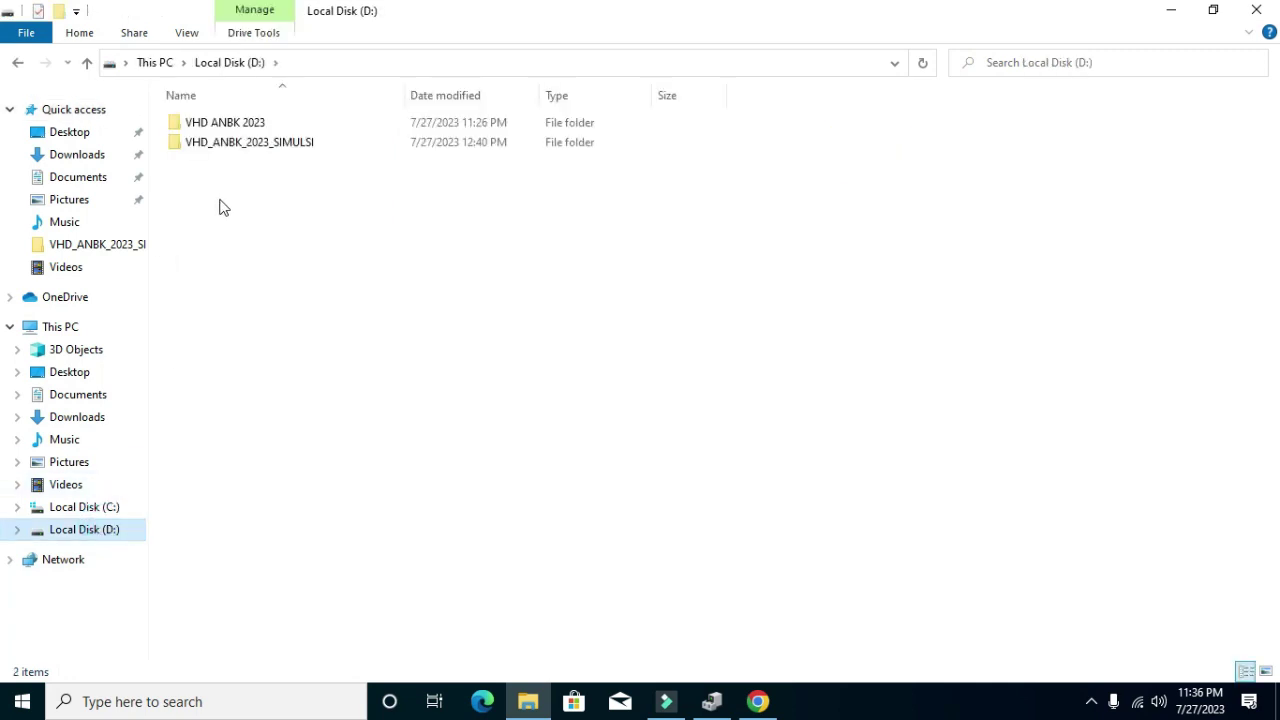
double_click(268, 142)
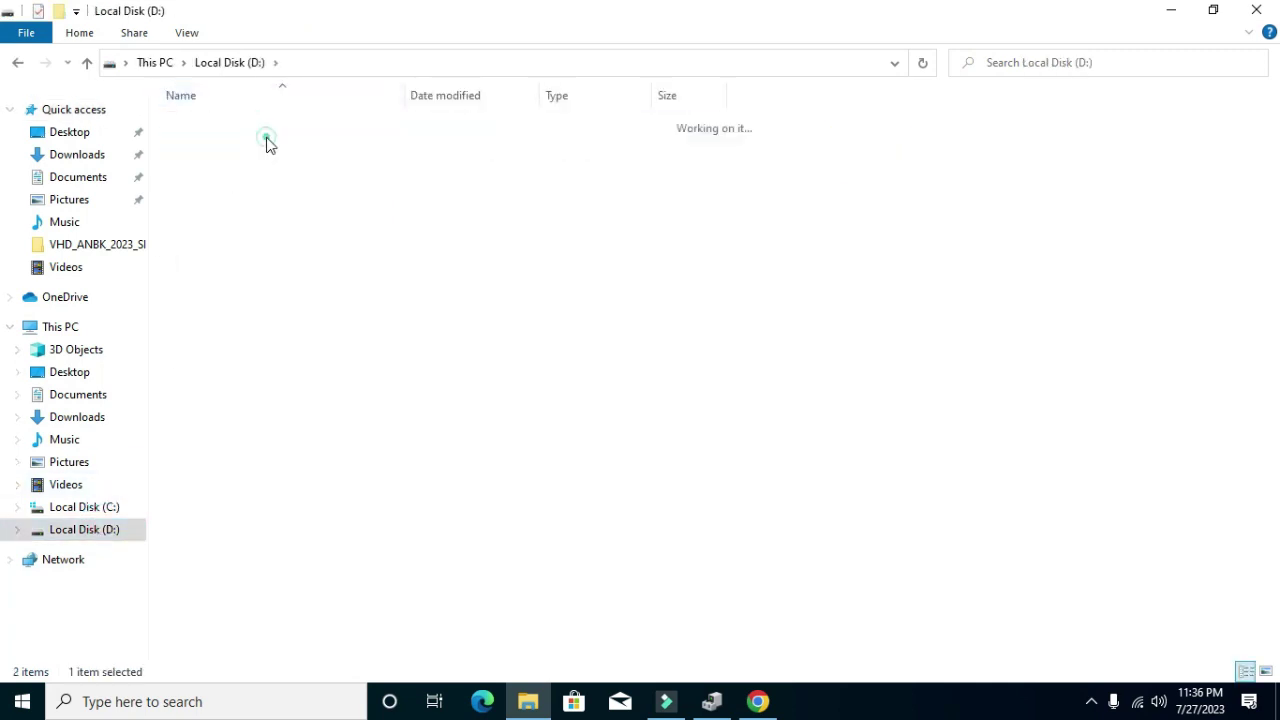
click(17, 62)
double_click(190, 122)
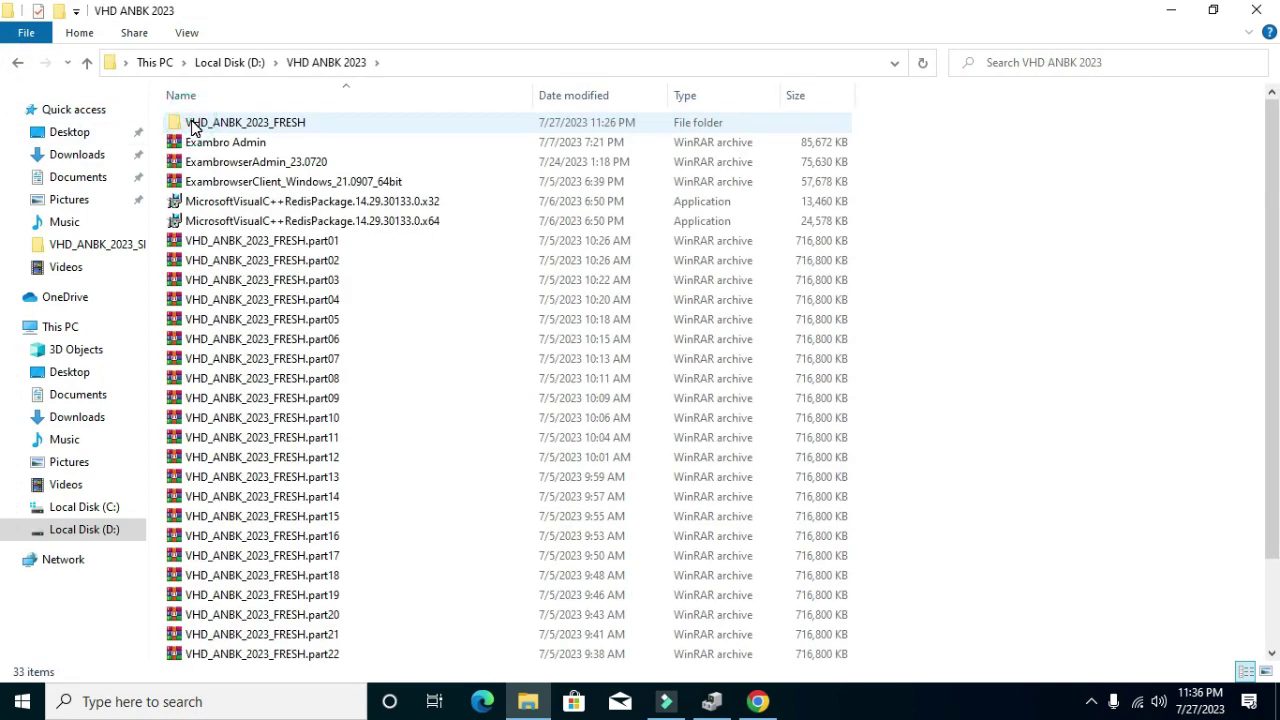
click(292, 168)
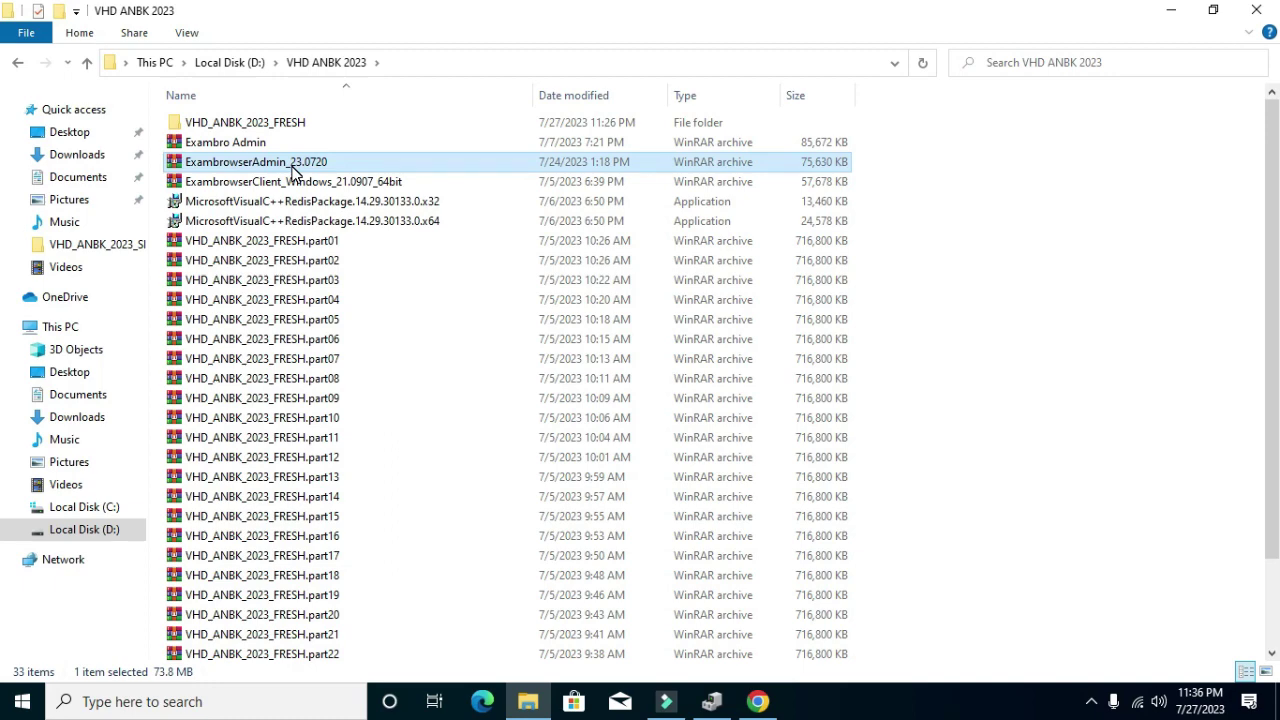
right_click(293, 172)
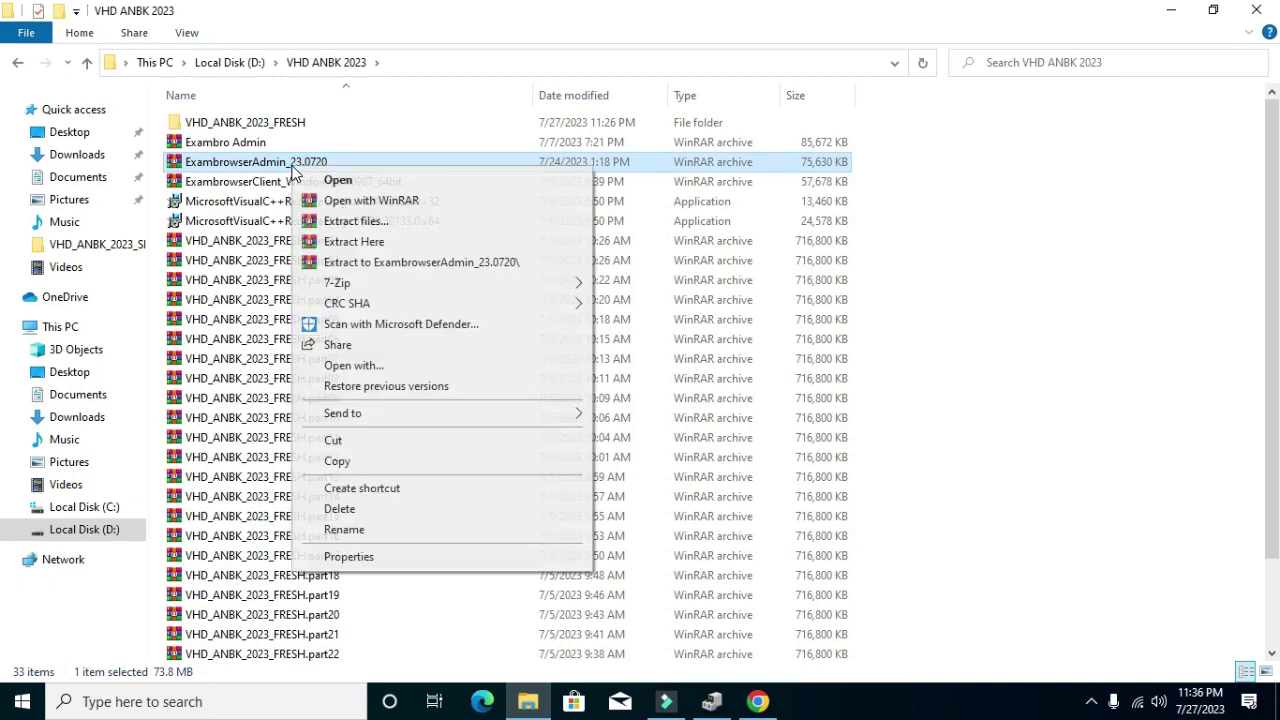
click(352, 462)
Paste the archive into the VHD_ANBK_2023_SIMULSI folder on Local Disk (D:) and extract it to an ExambrowserAdmin_23.0720 subfolder.
click(106, 529)
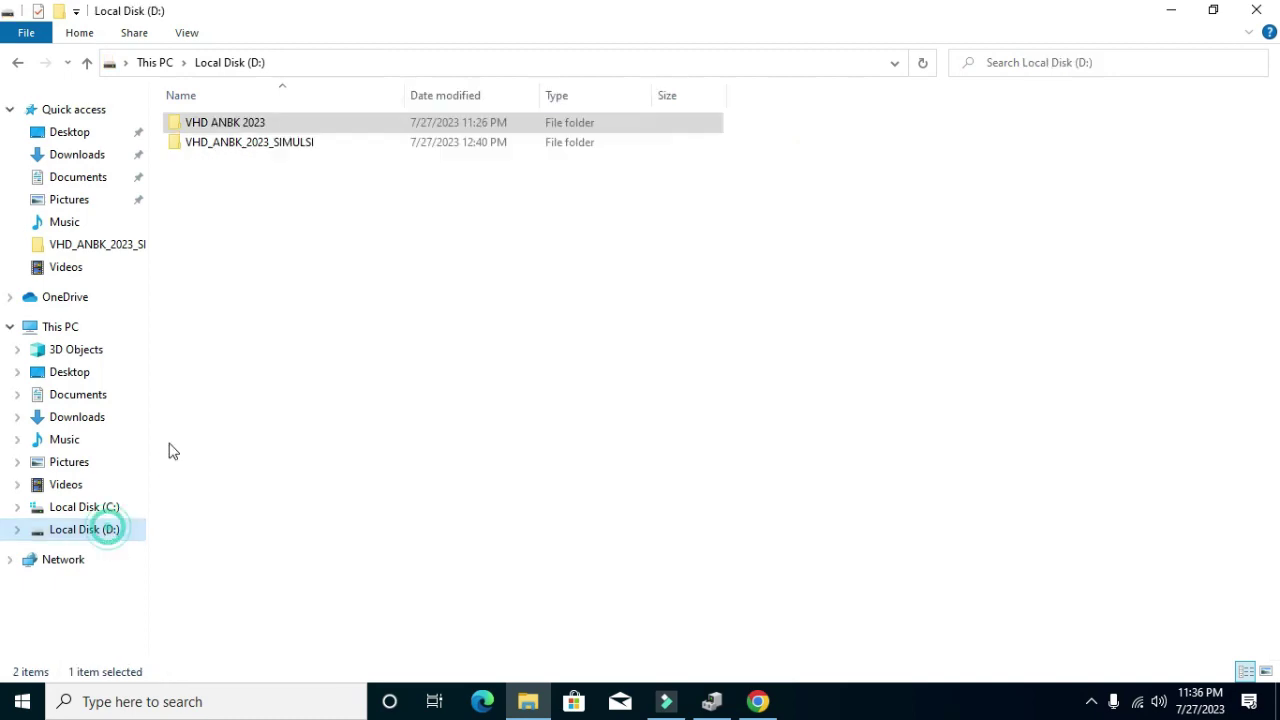
double_click(258, 143)
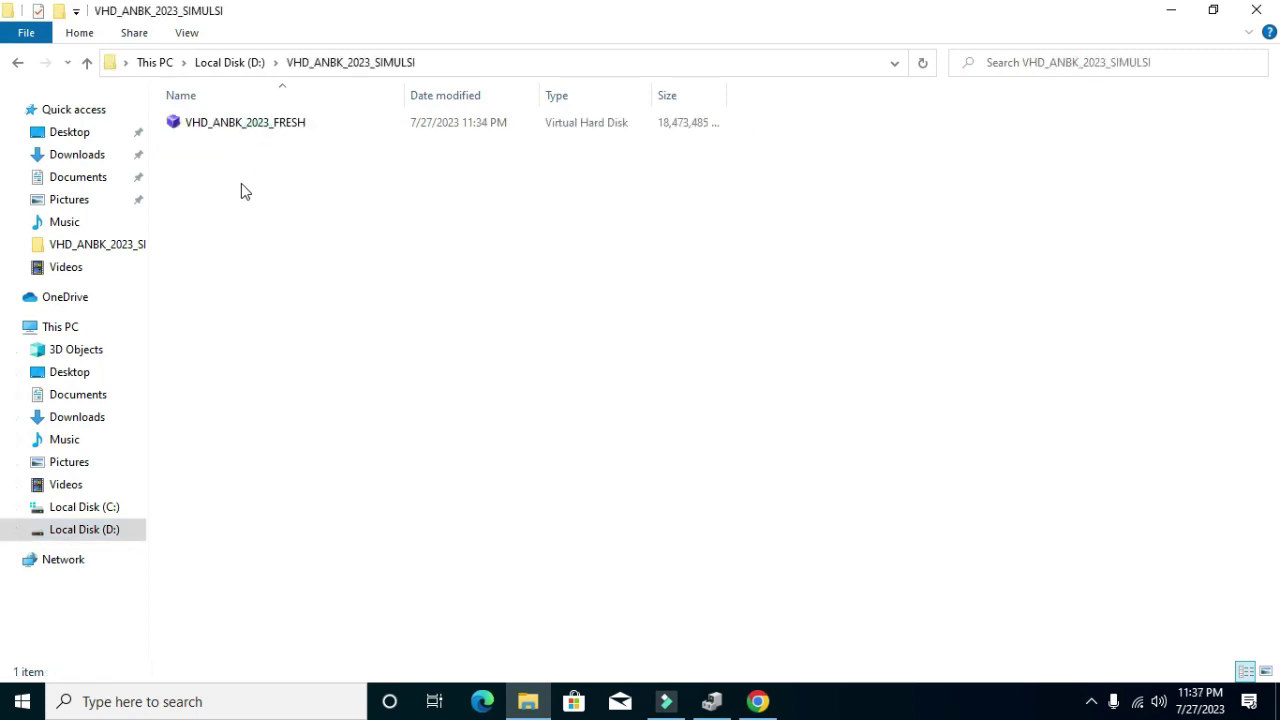
right_click(243, 185)
click(313, 310)
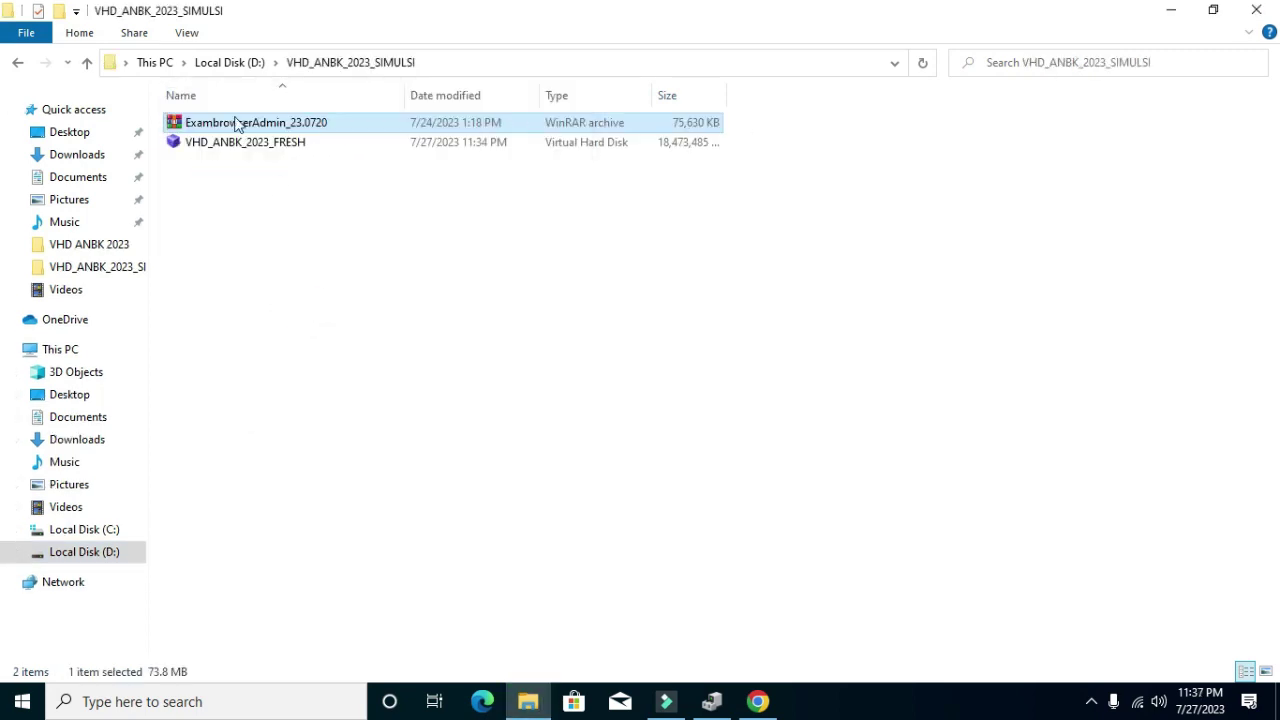
right_click(218, 125)
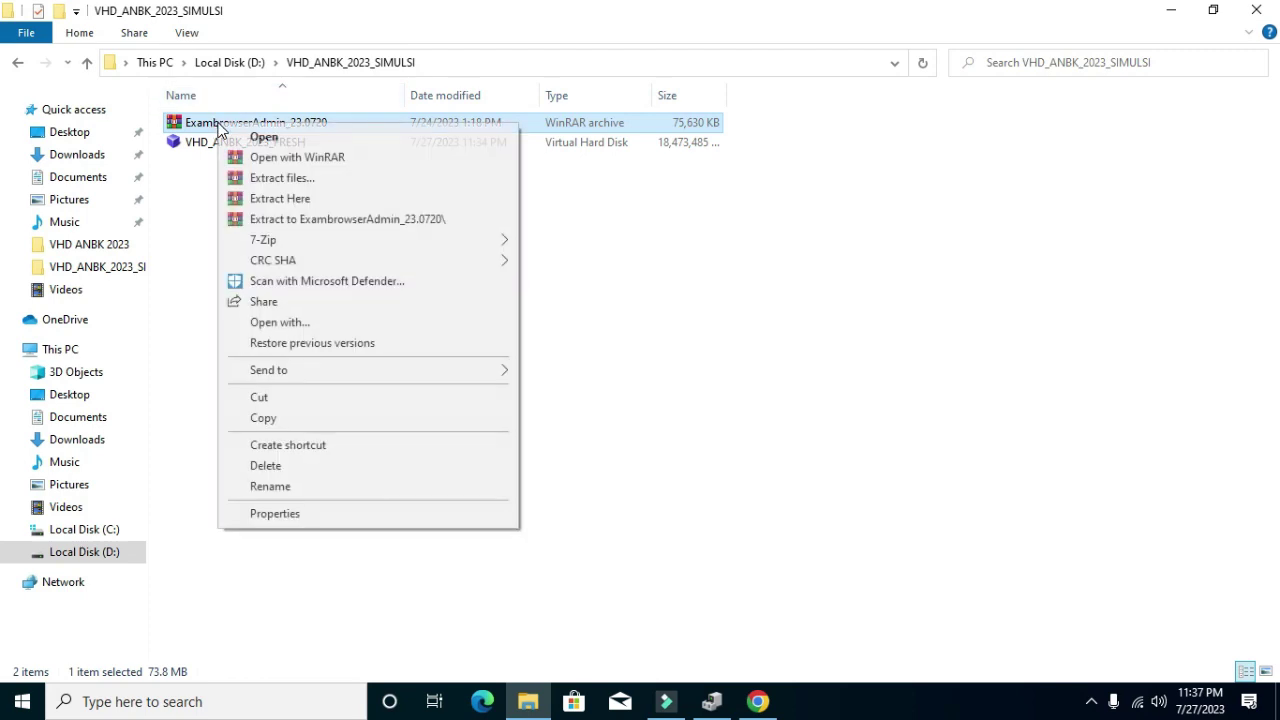
click(336, 222)
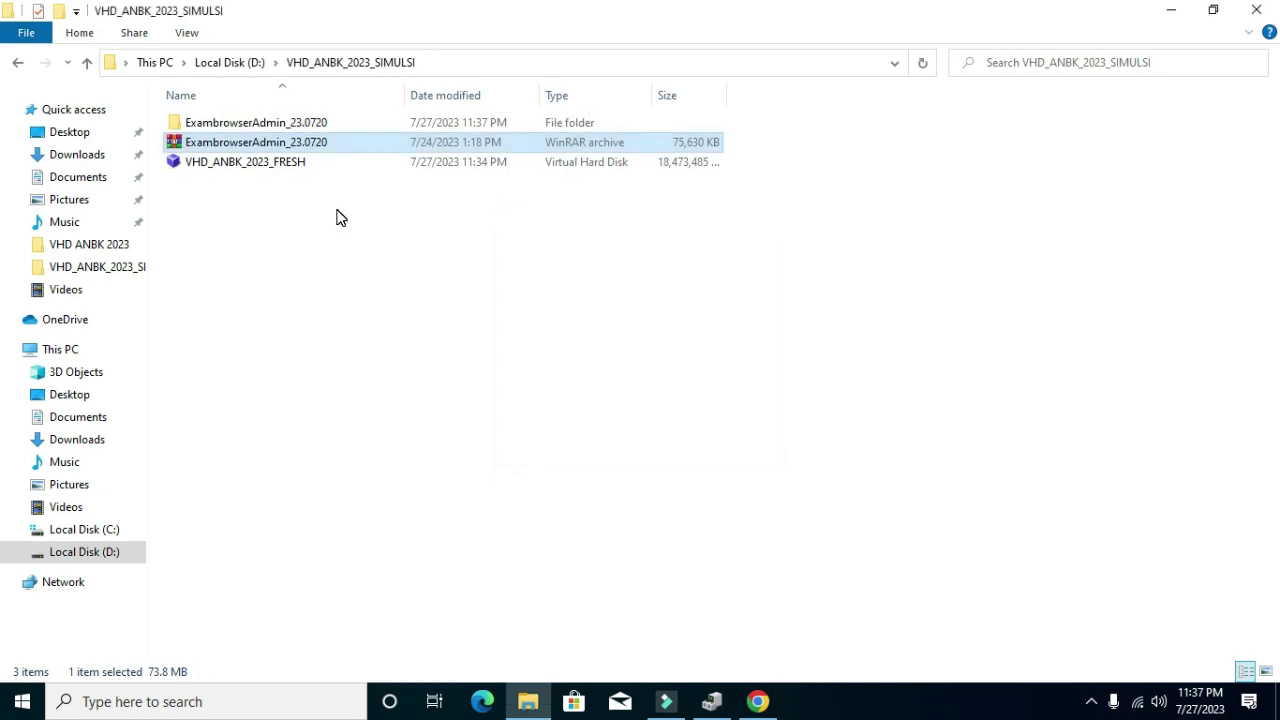
Create a desktop shortcut for the ExambrowserAdmin application in the extracted folder, and close File Explorer.
double_click(249, 124)
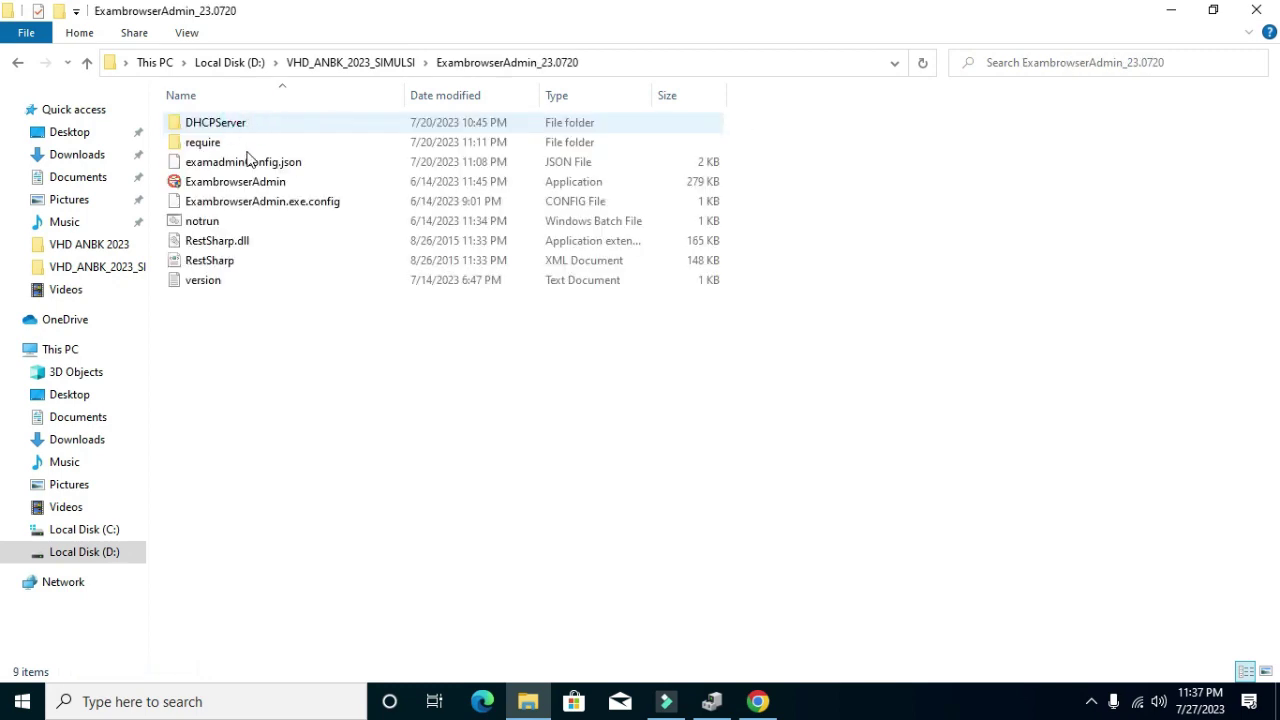
click(250, 183)
right_click(249, 185)
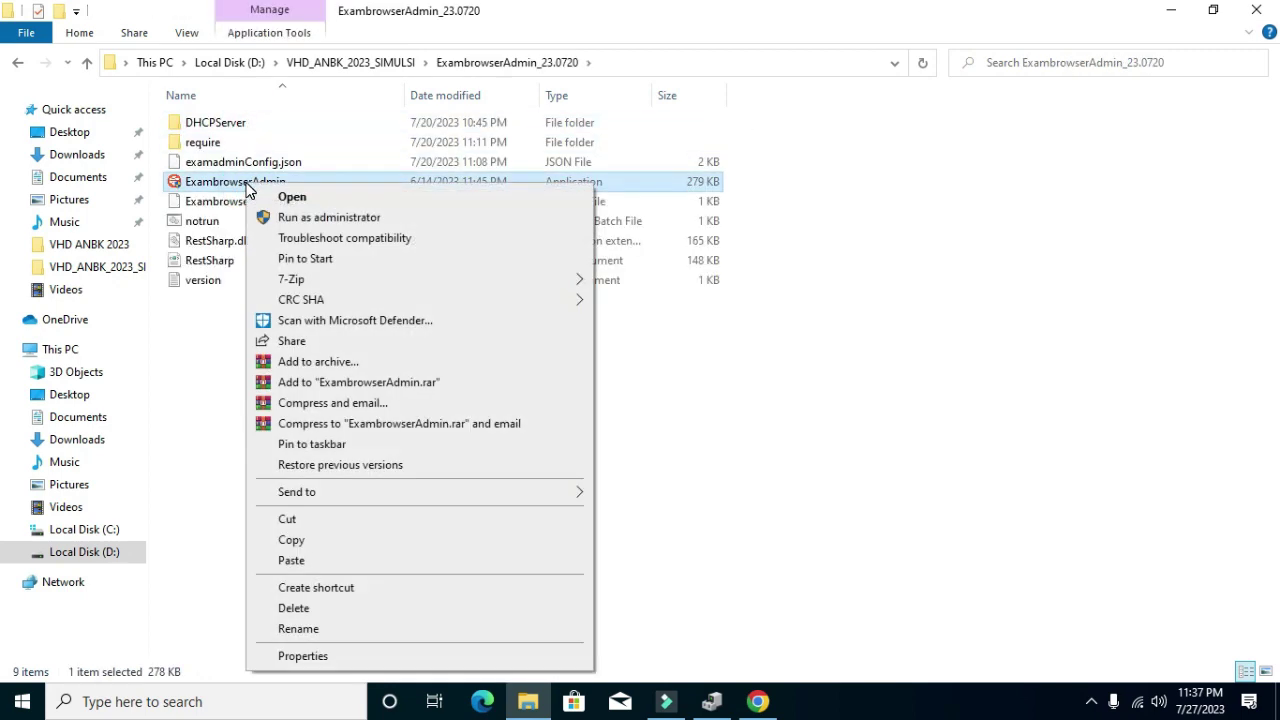
mouse_move(311, 494)
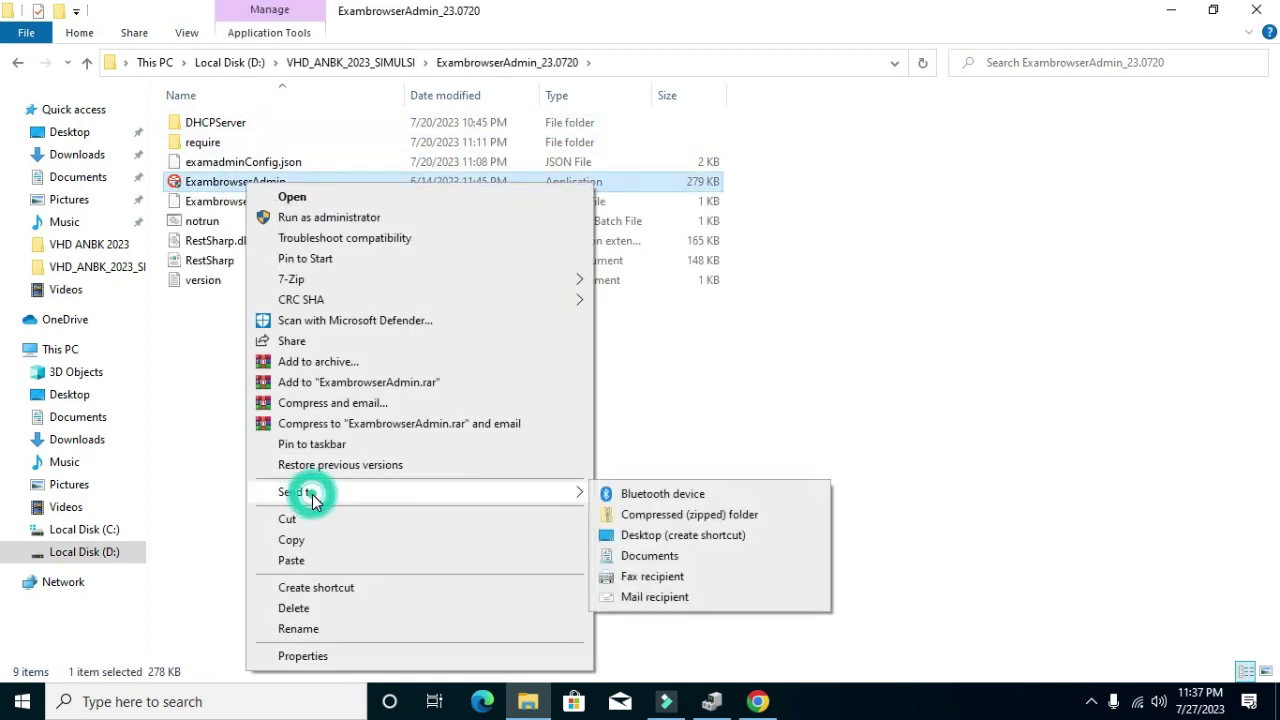
click(675, 536)
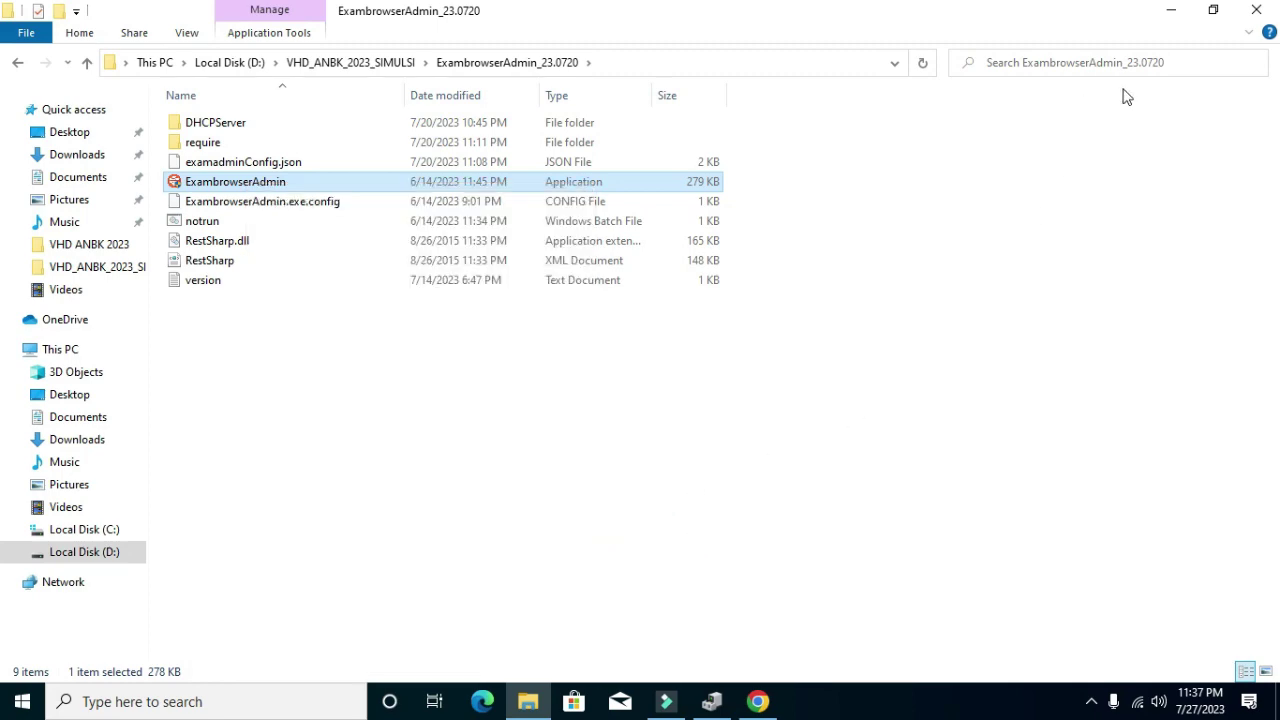
click(1255, 12)
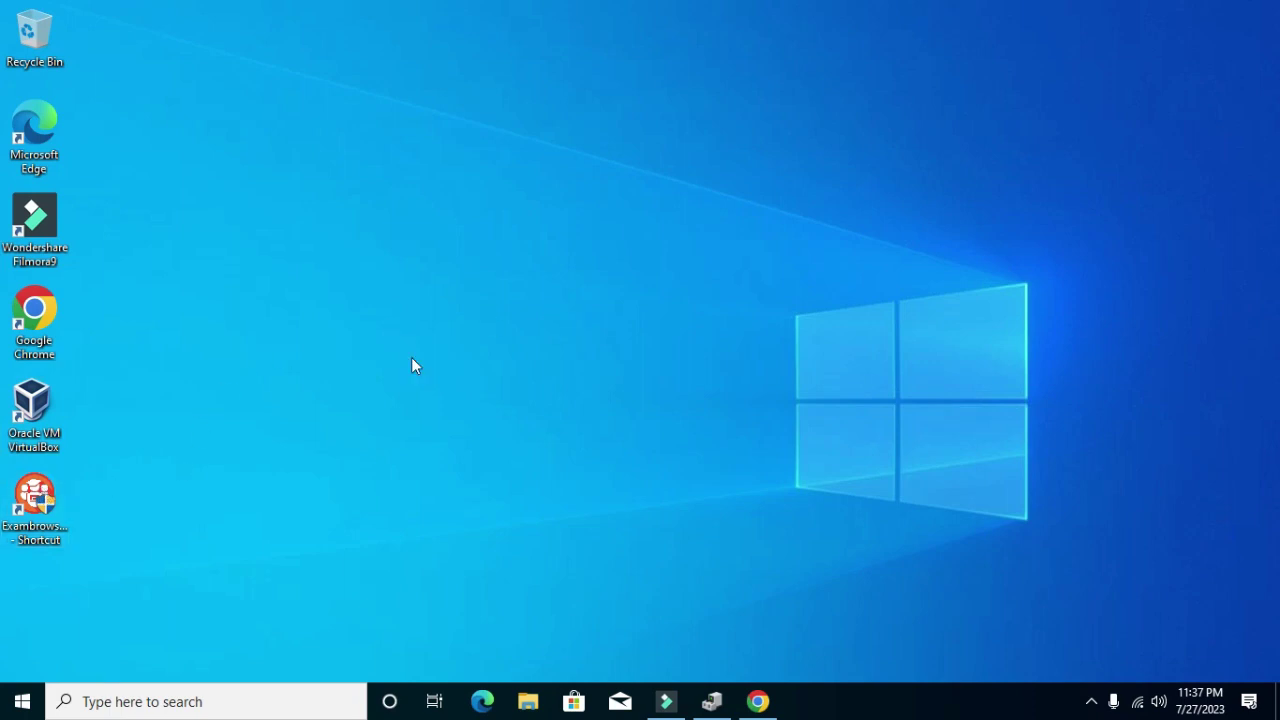
Run the ExambrowserAdmin desktop shortcut as administrator and allow it to make changes.
right_click(45, 497)
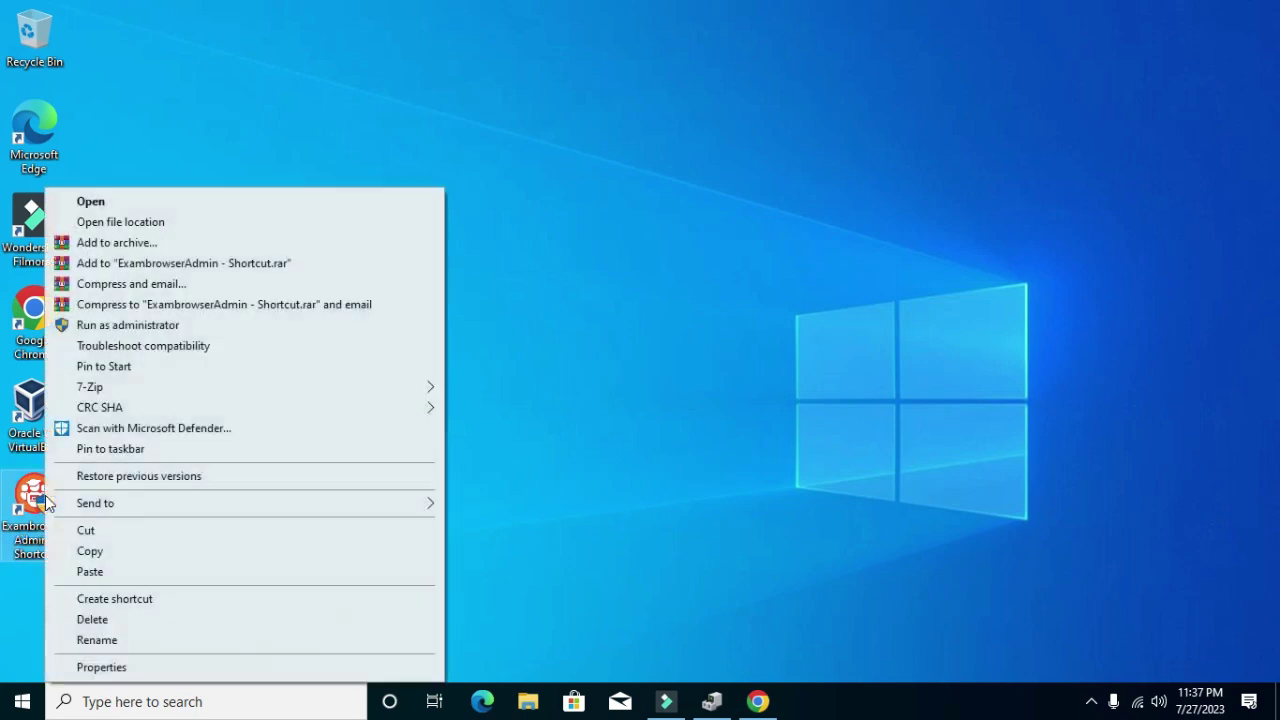
click(140, 326)
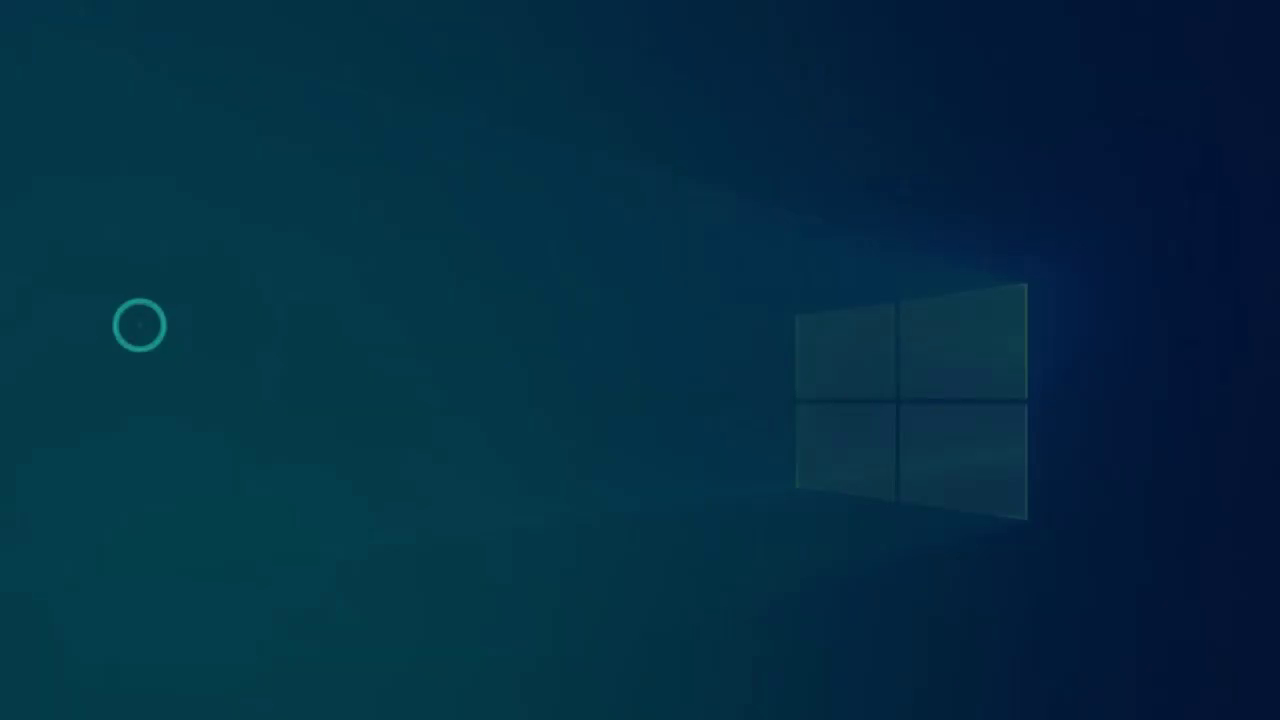
click(493, 478)
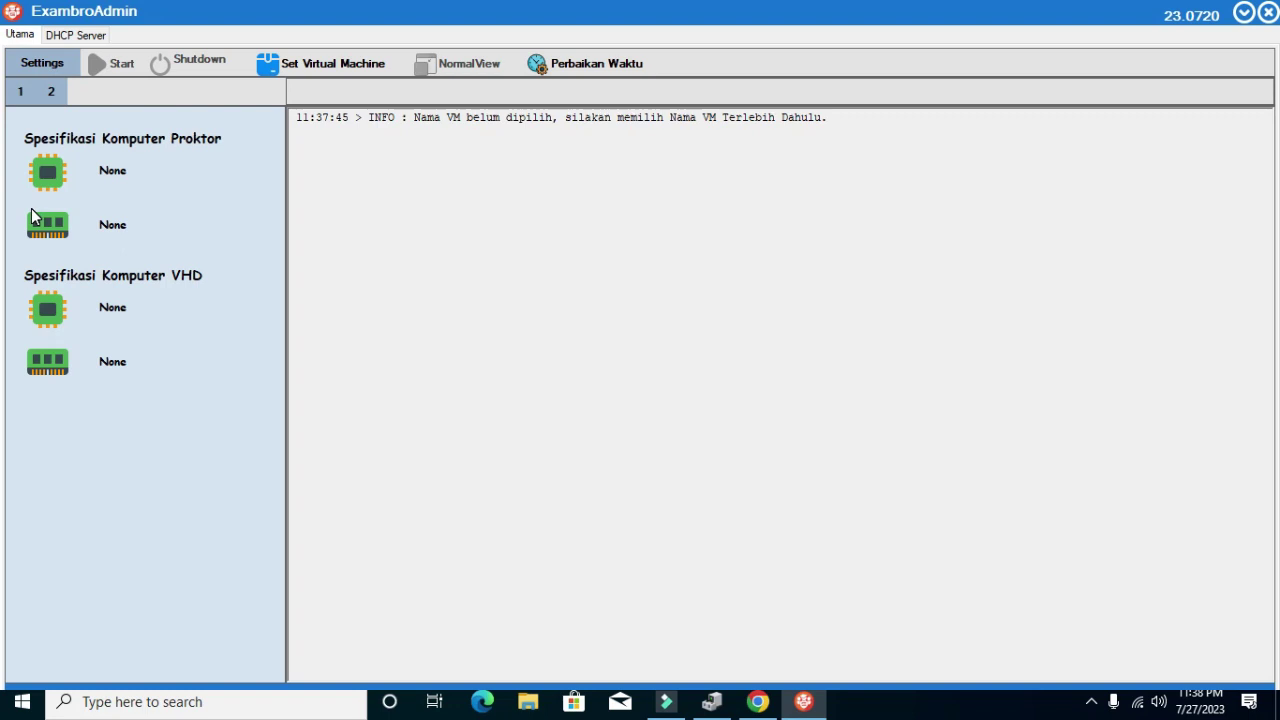
Set the virtual machine to SIMULASI_ANBK_2023 and save the selection.
click(295, 62)
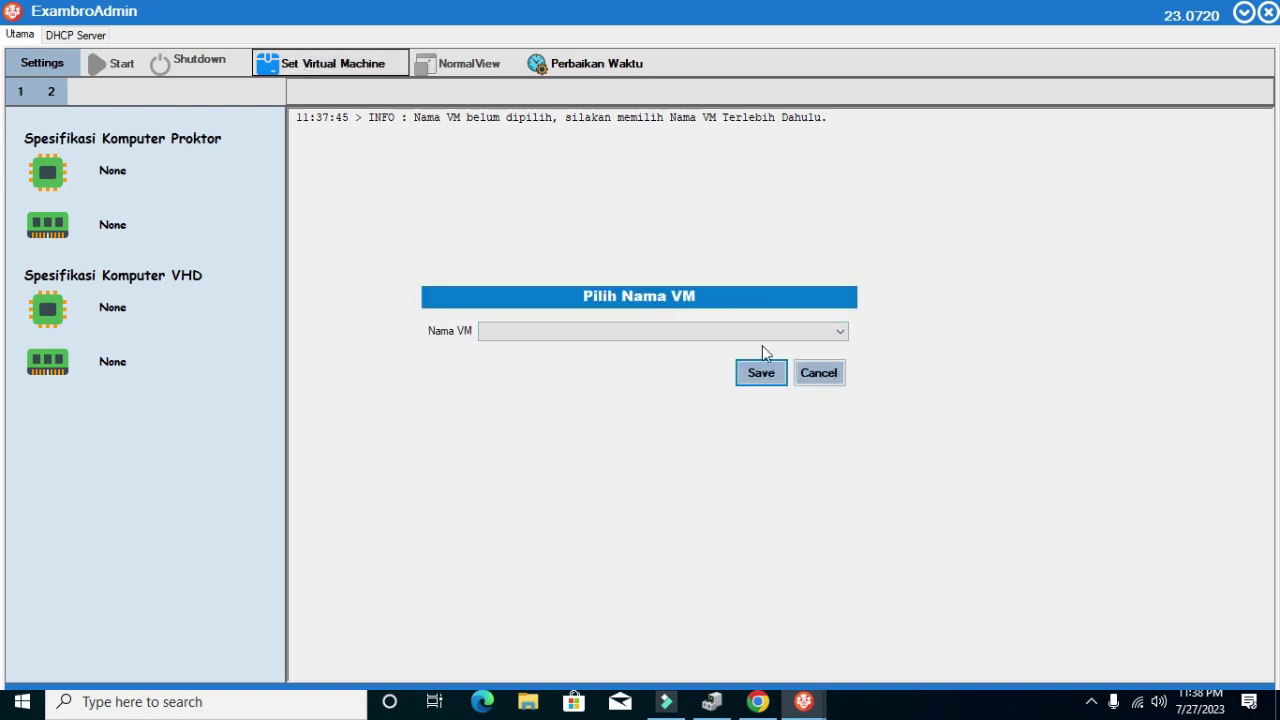
click(840, 333)
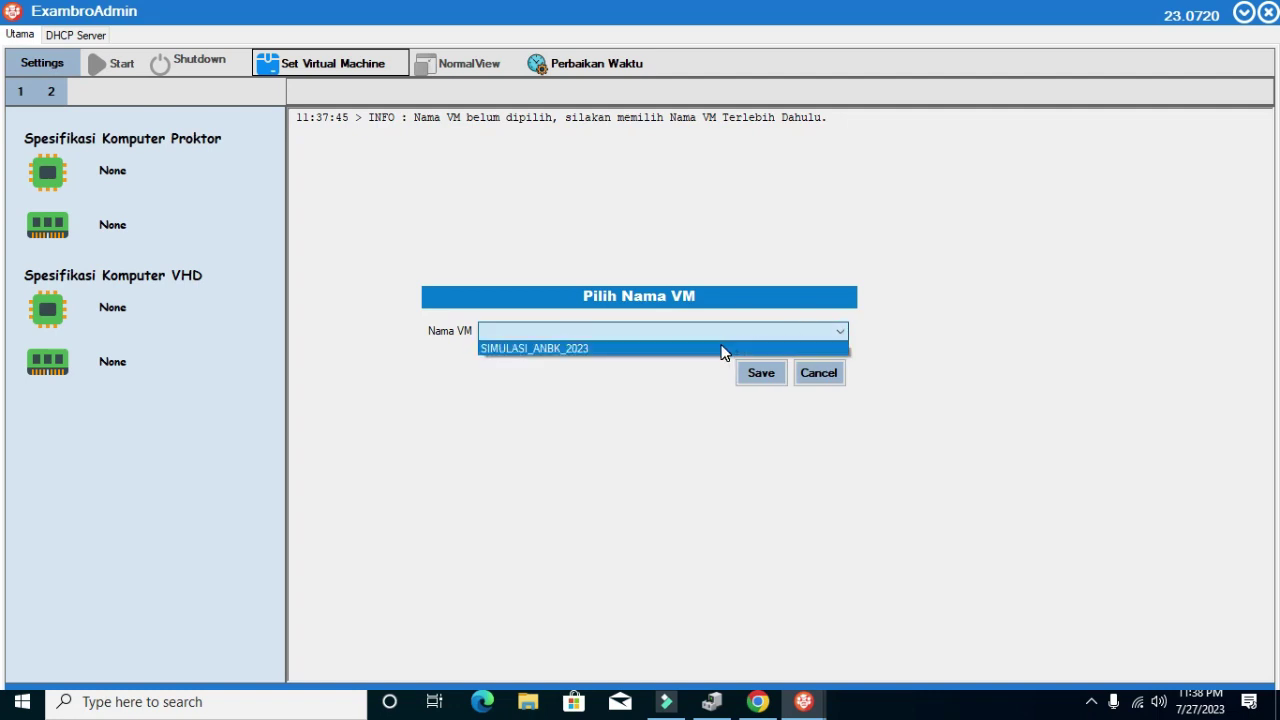
click(724, 350)
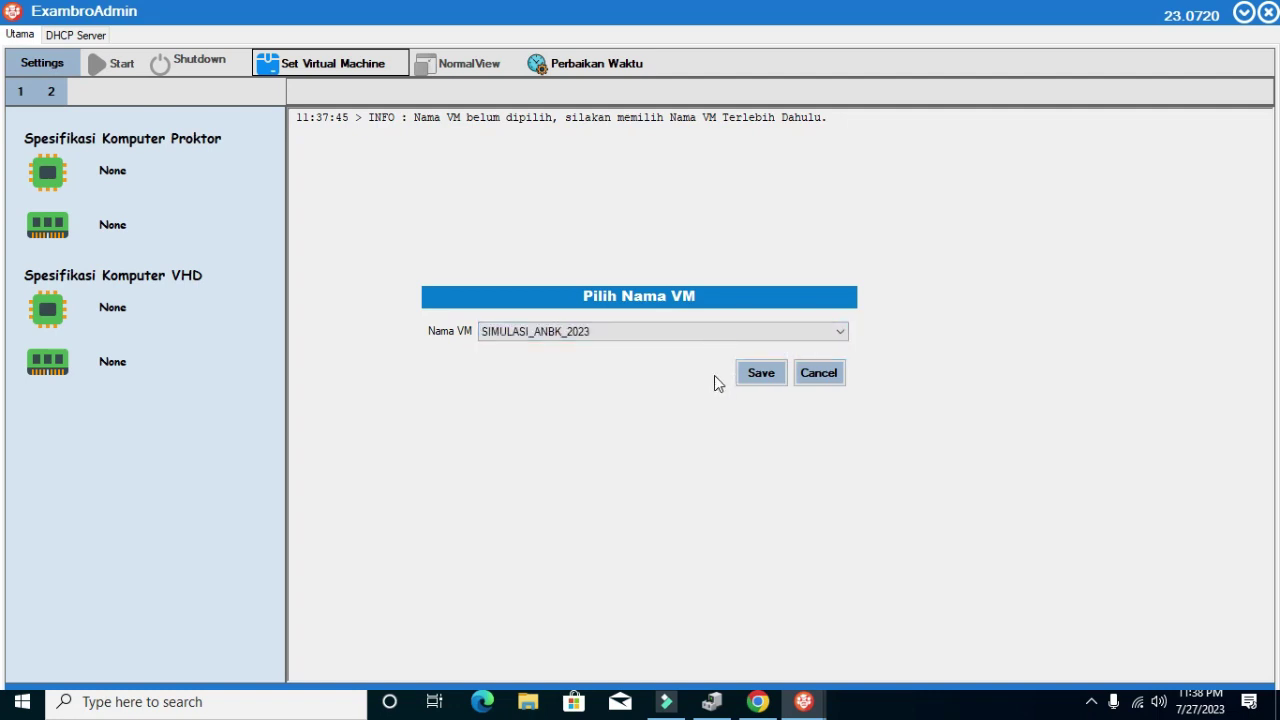
click(751, 378)
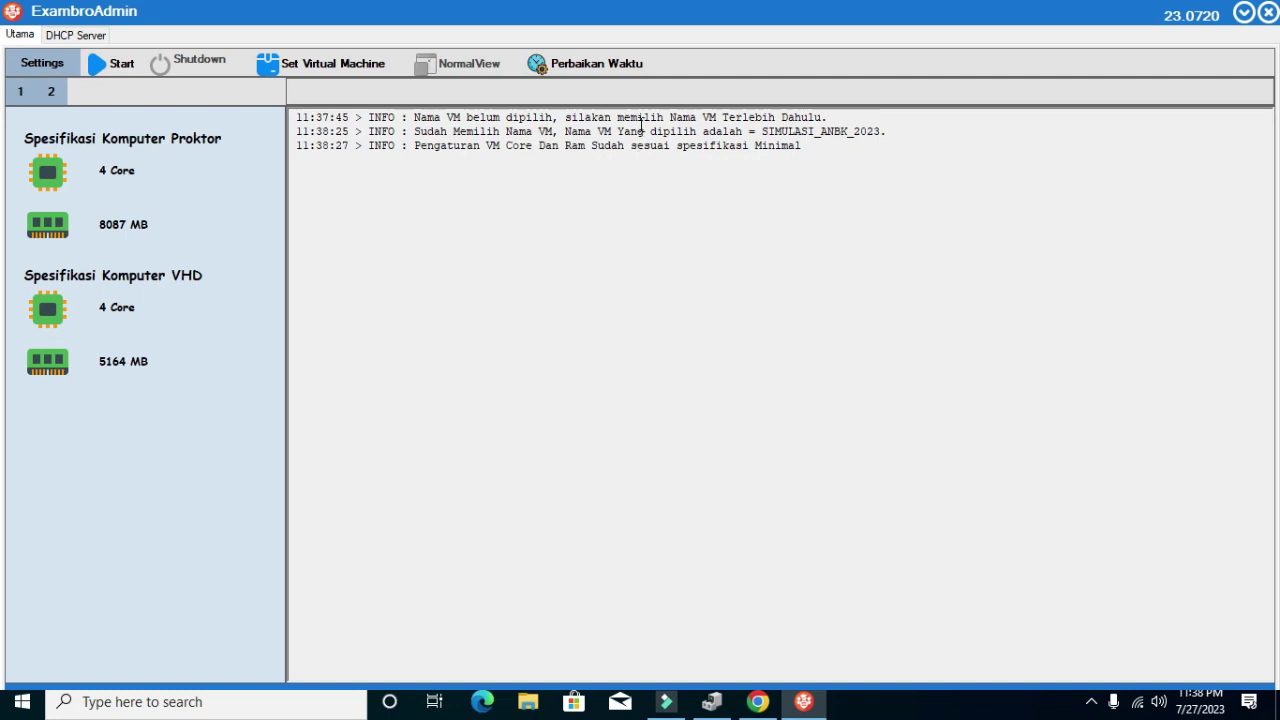
Start the selected virtual machine and check its boot progress in the VirtualBox window, leaving that window minimized.
click(91, 64)
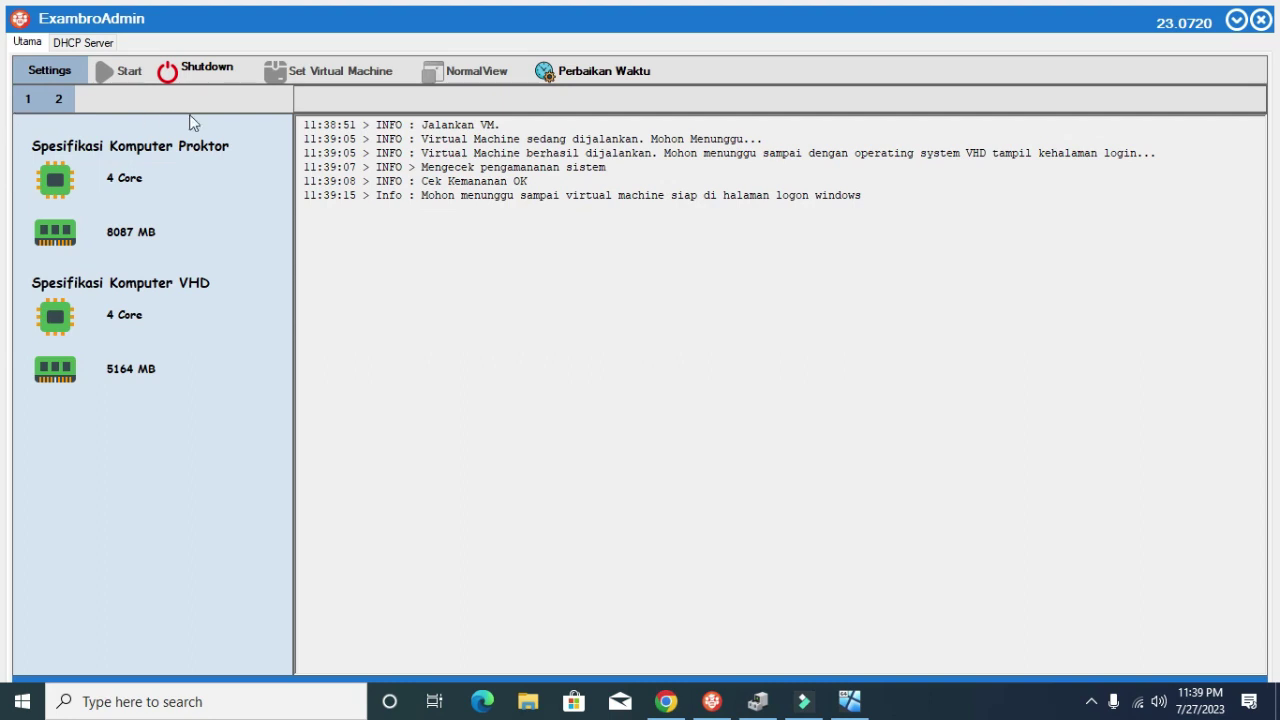
mouse_move(859, 704)
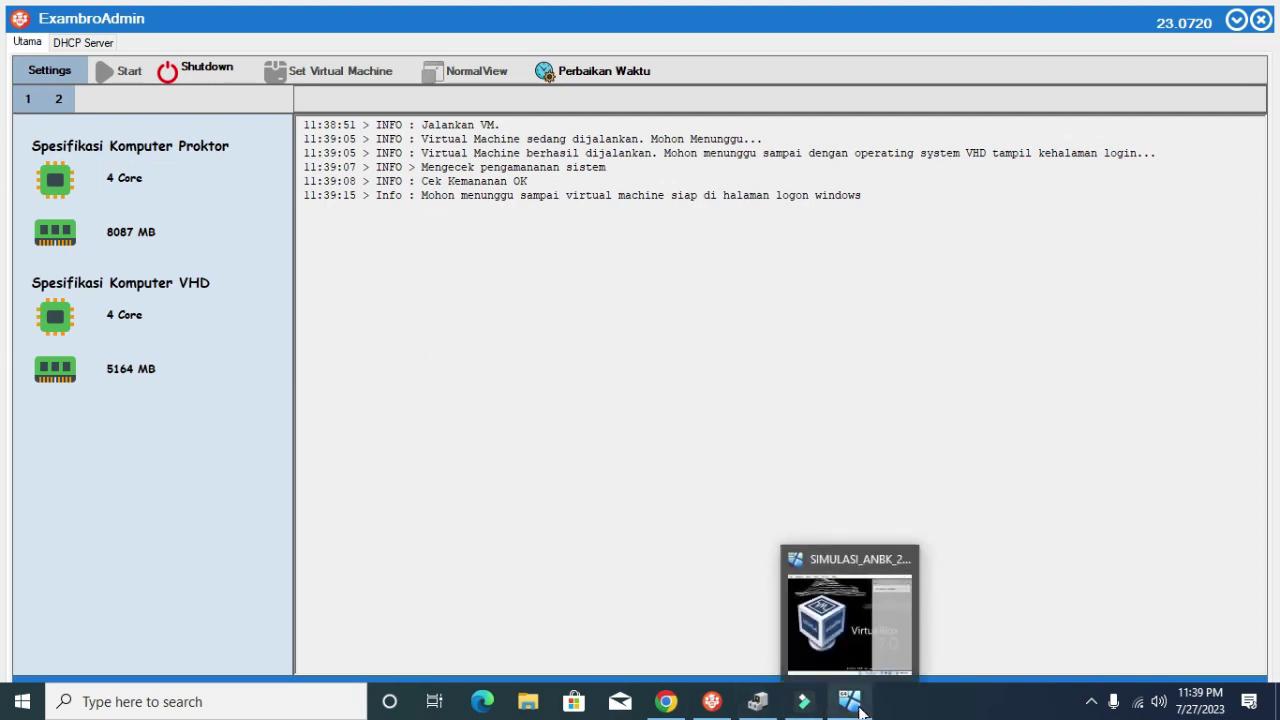
click(860, 704)
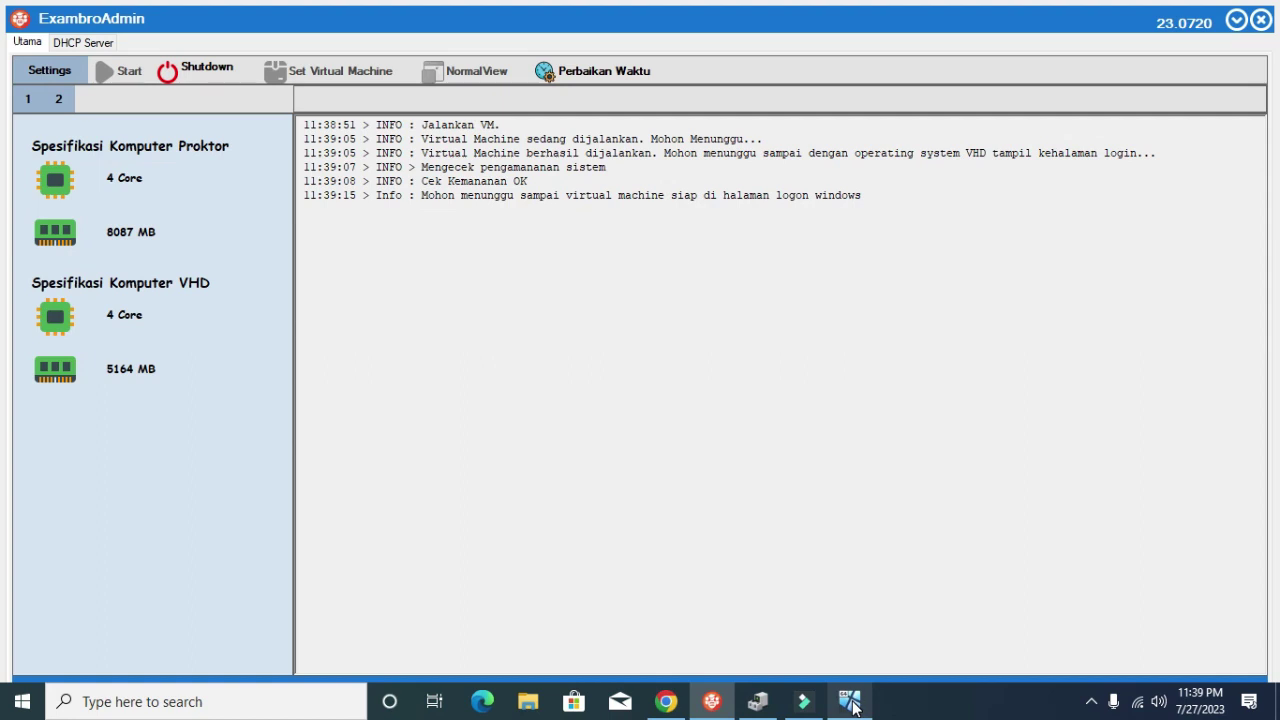
mouse_move(866, 710)
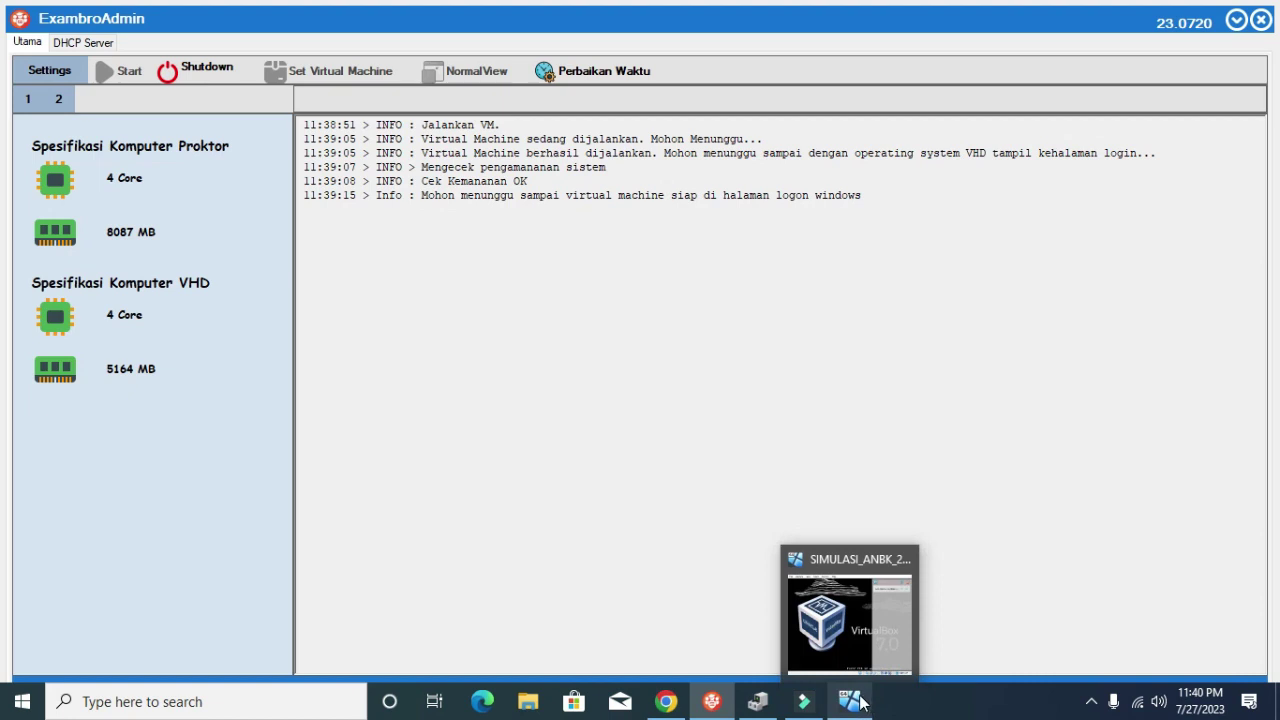
mouse_move(845, 640)
click(879, 611)
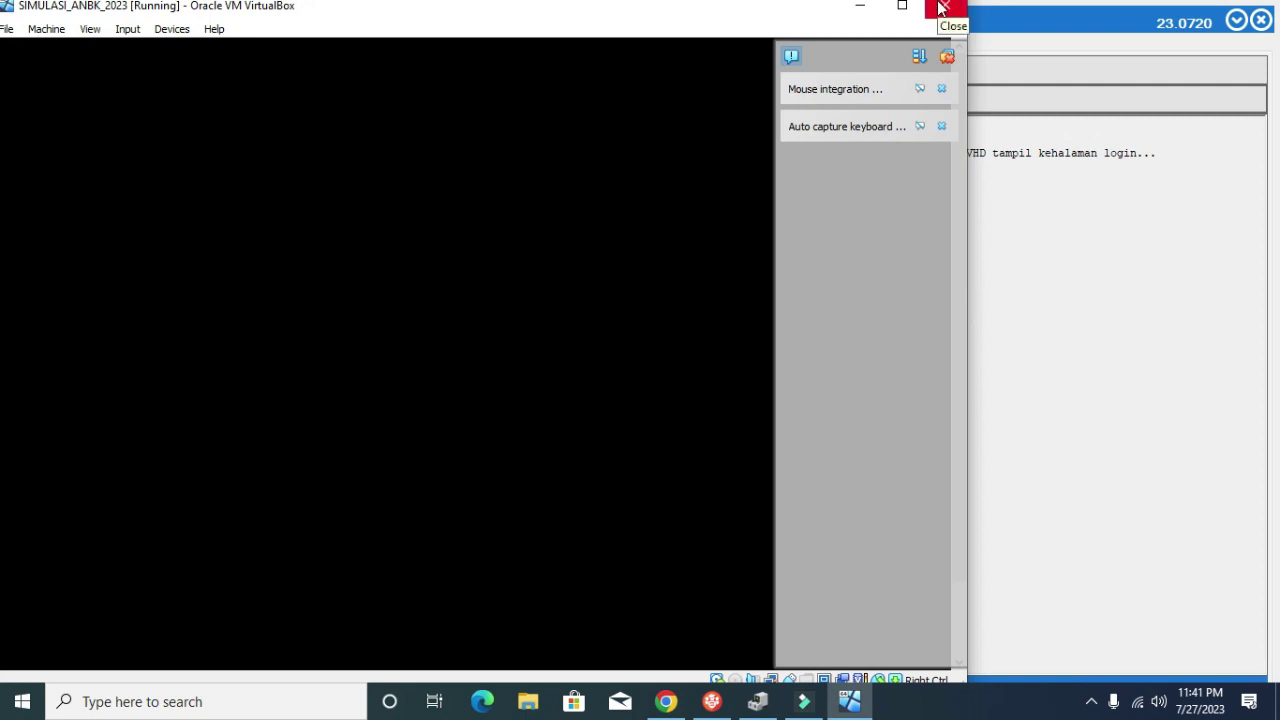
click(860, 7)
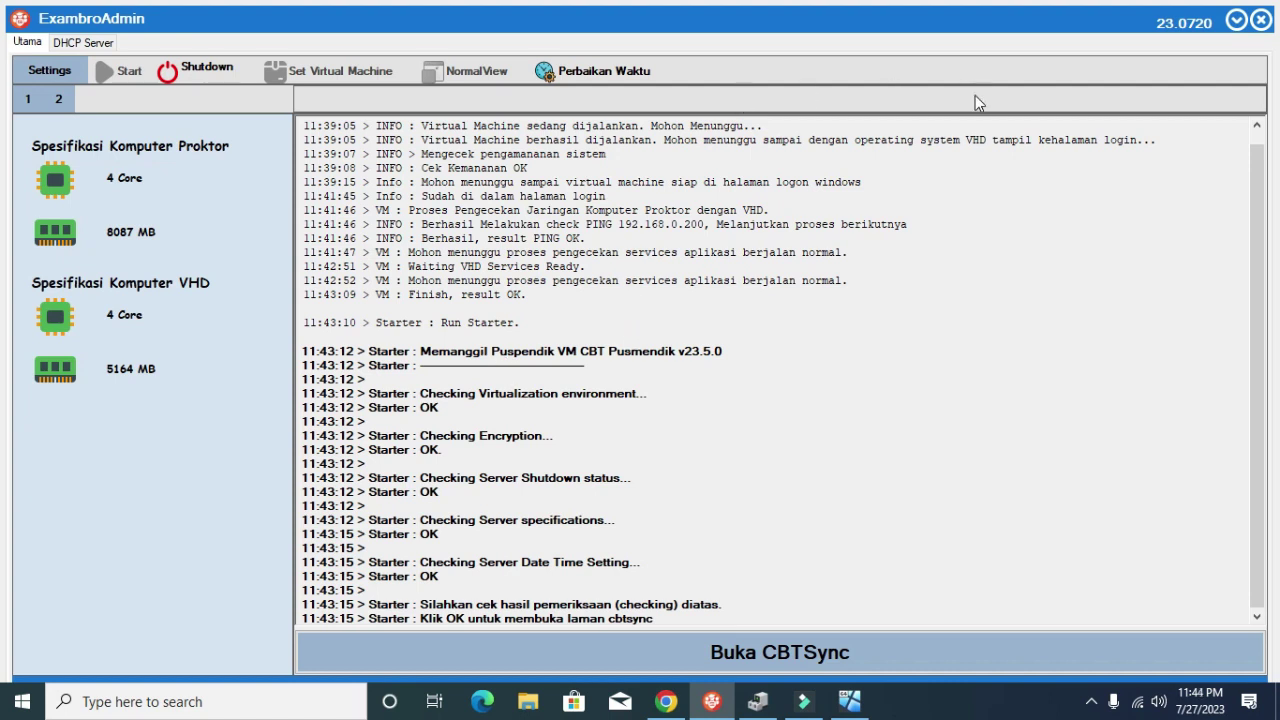
Open the CBTSync page after the starter checks, and hide and restore the computer specification pane beside it.
click(727, 648)
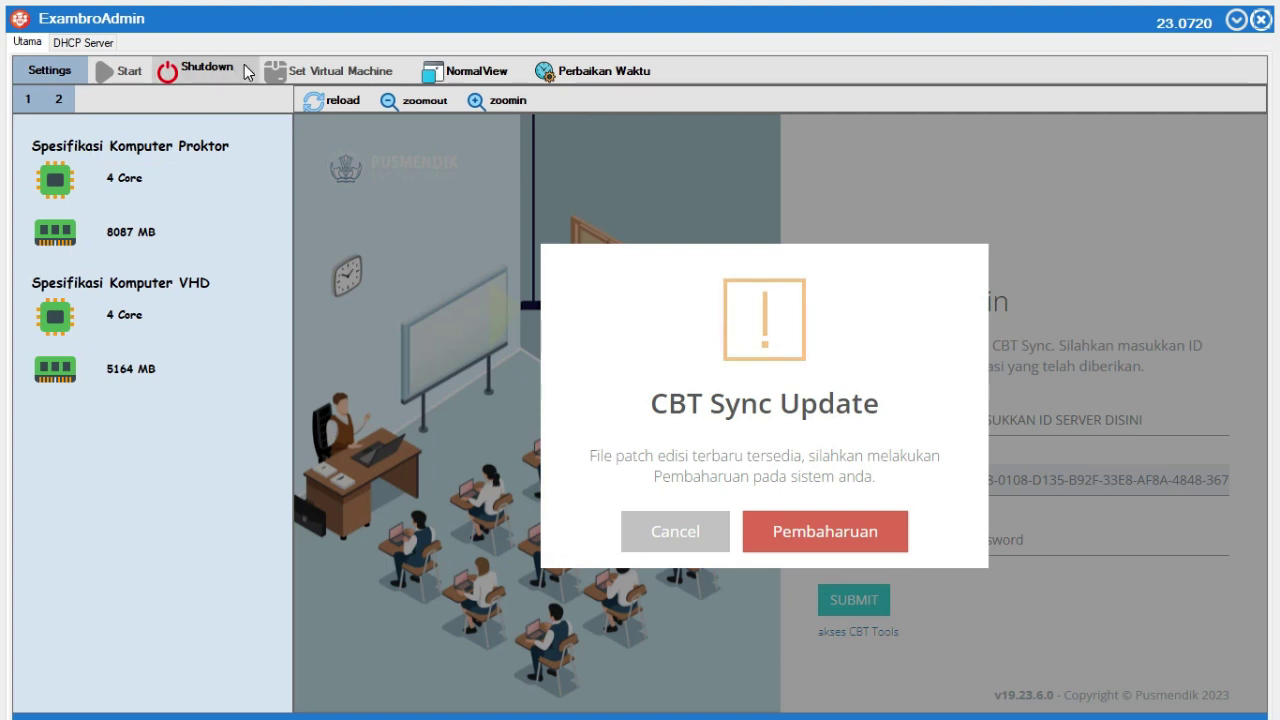
click(27, 100)
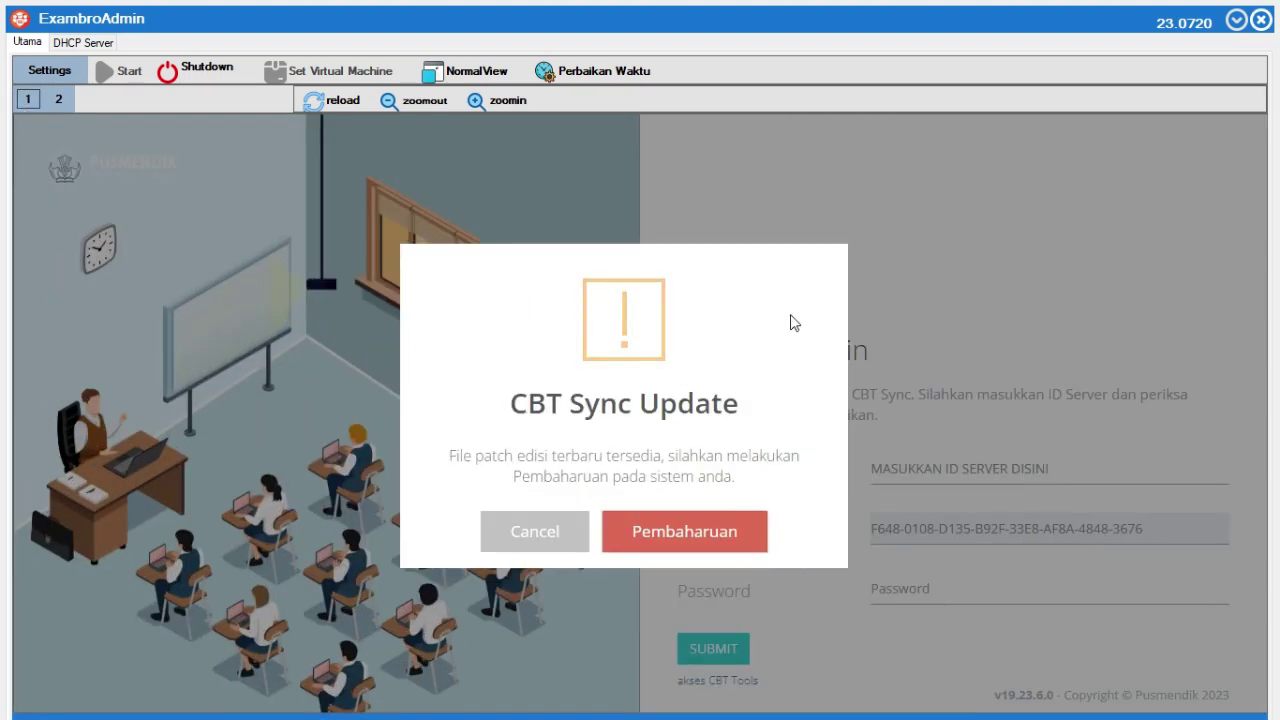
click(58, 100)
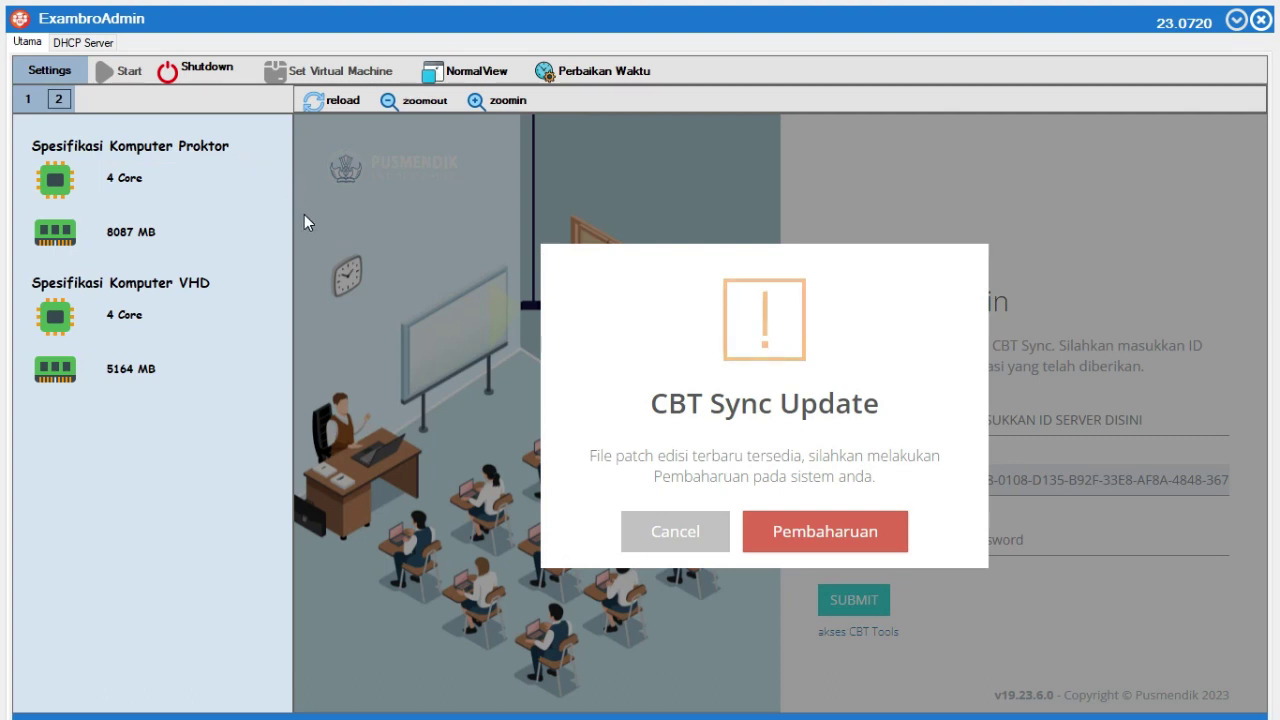
Try the zoom out and zoom in controls on the CBTSync page, and run the Perbaikan Waktu time correction.
click(414, 101)
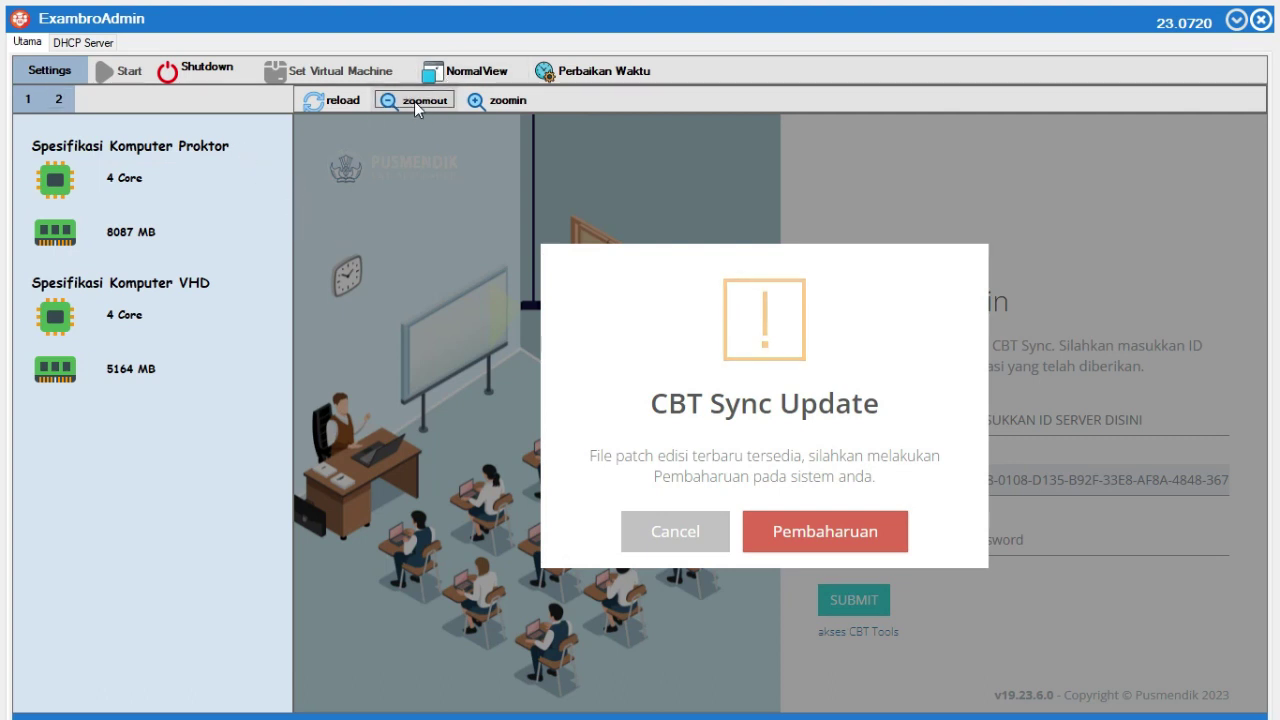
click(499, 104)
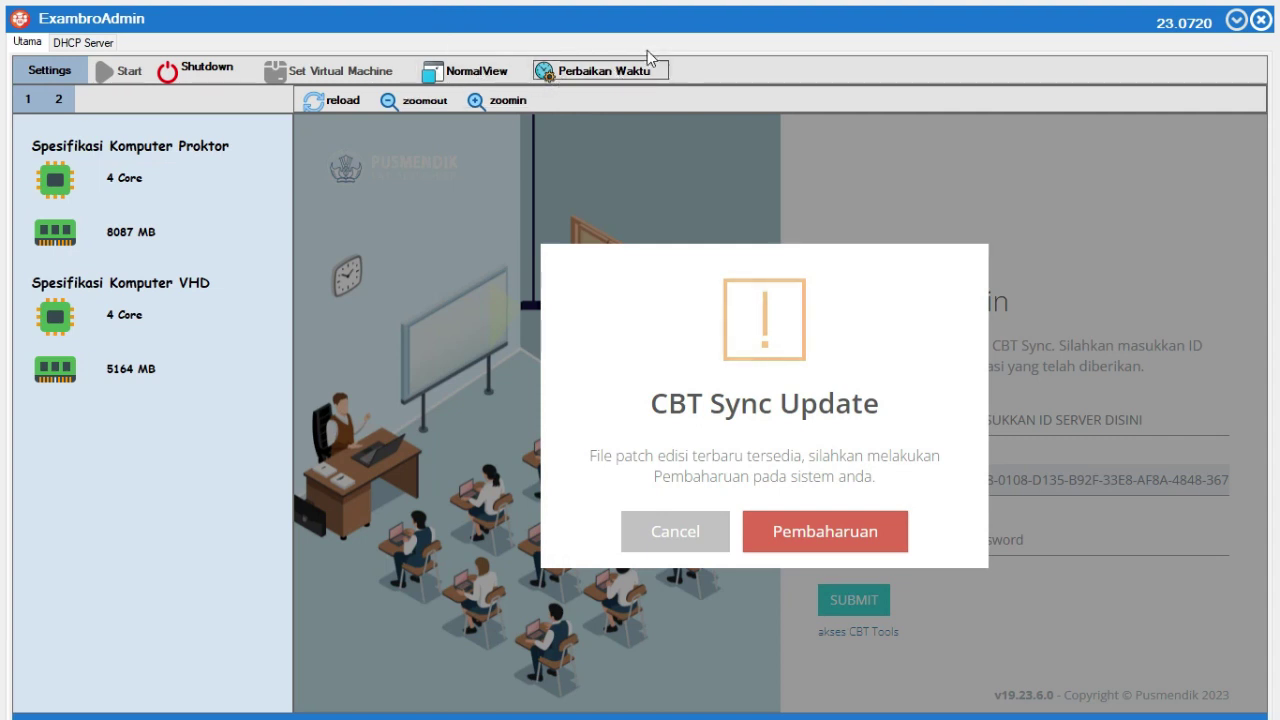
click(597, 78)
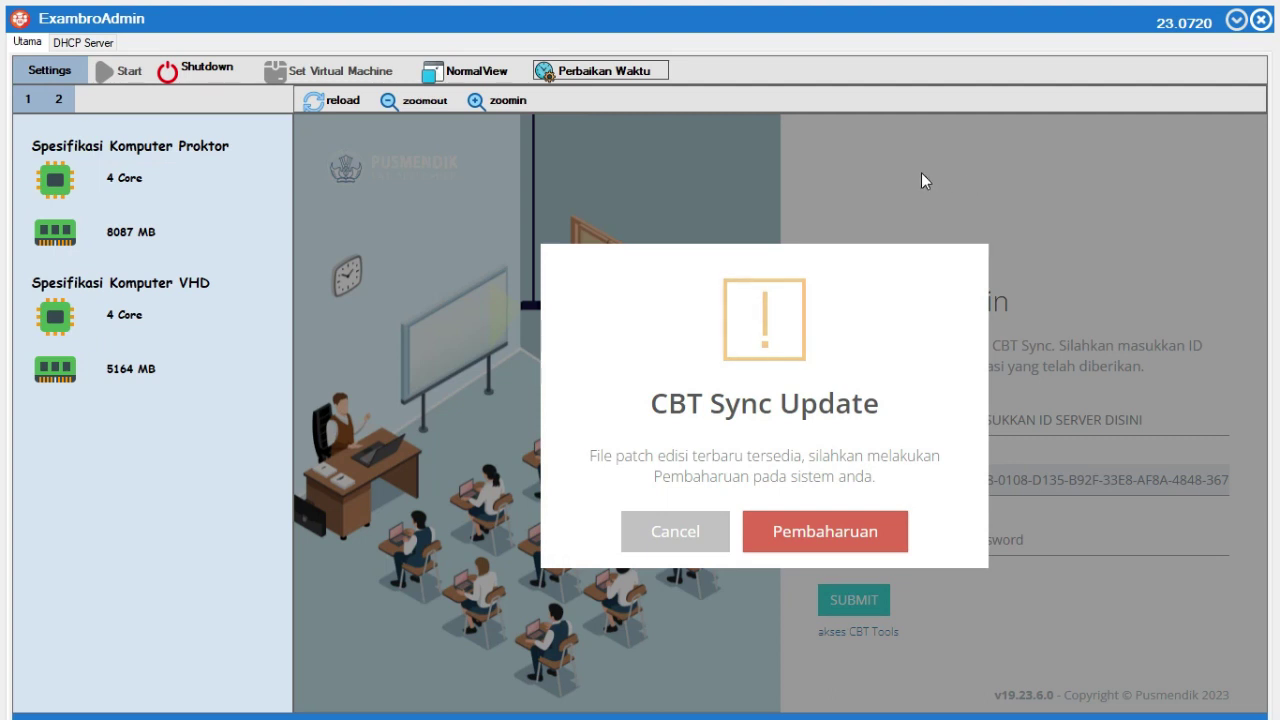
Shut down the virtual machine, confirming the shutdown, and close ExambroAdmin once it has powered off.
click(183, 70)
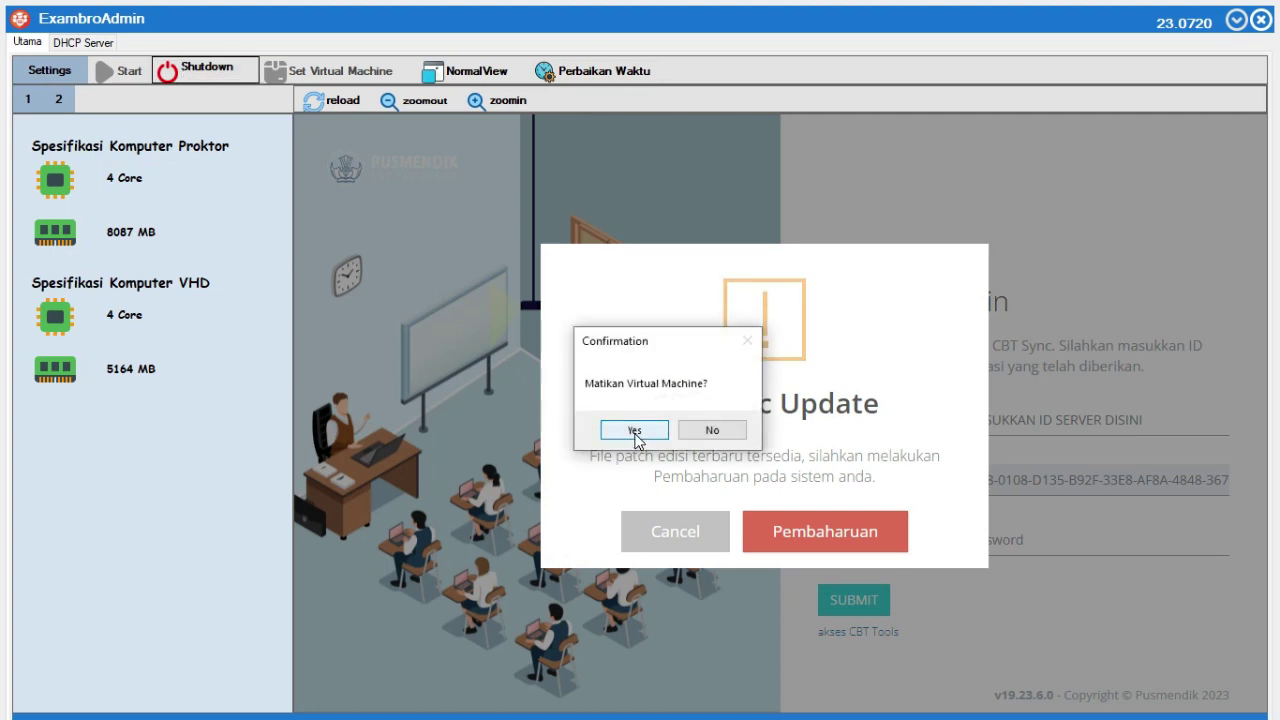
click(635, 432)
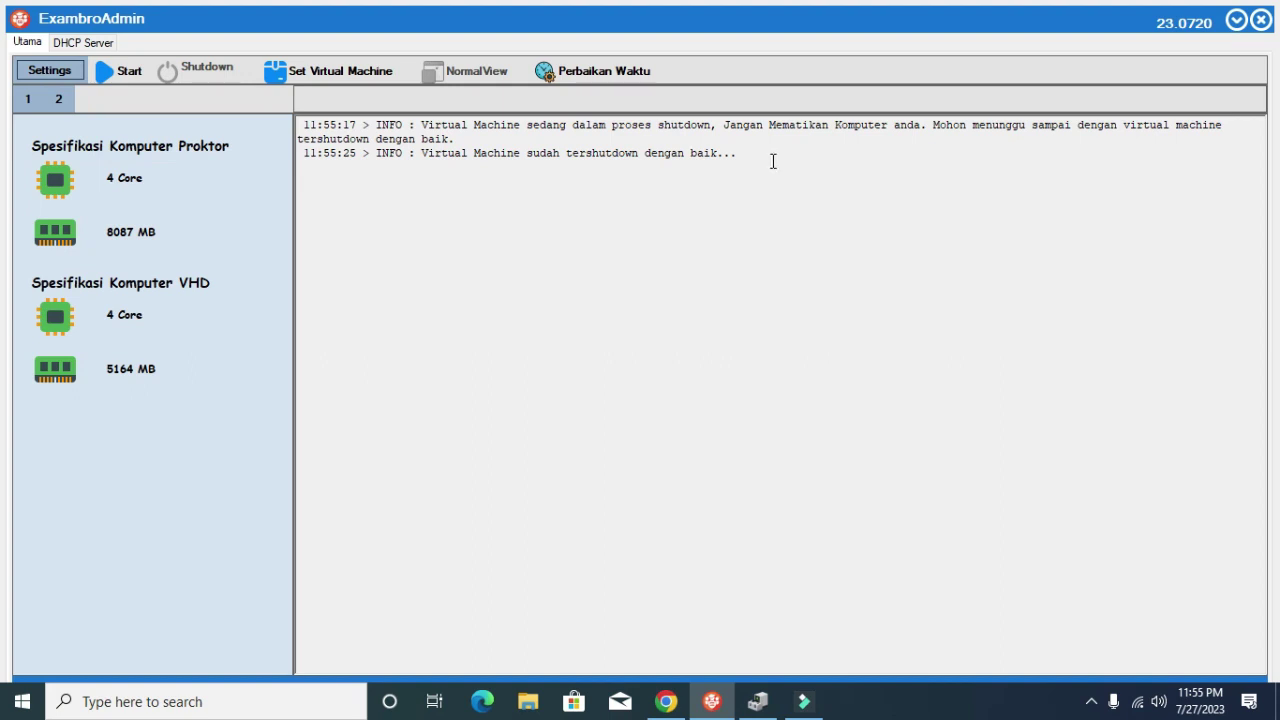
click(1262, 22)
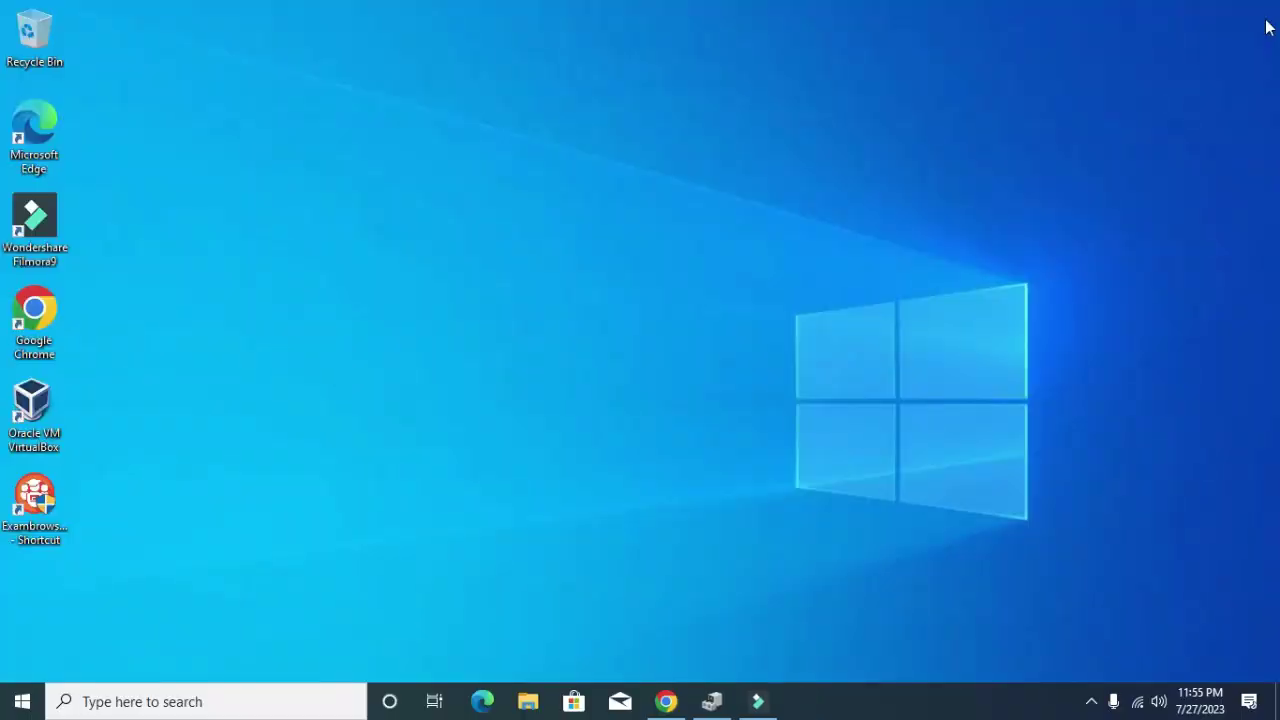